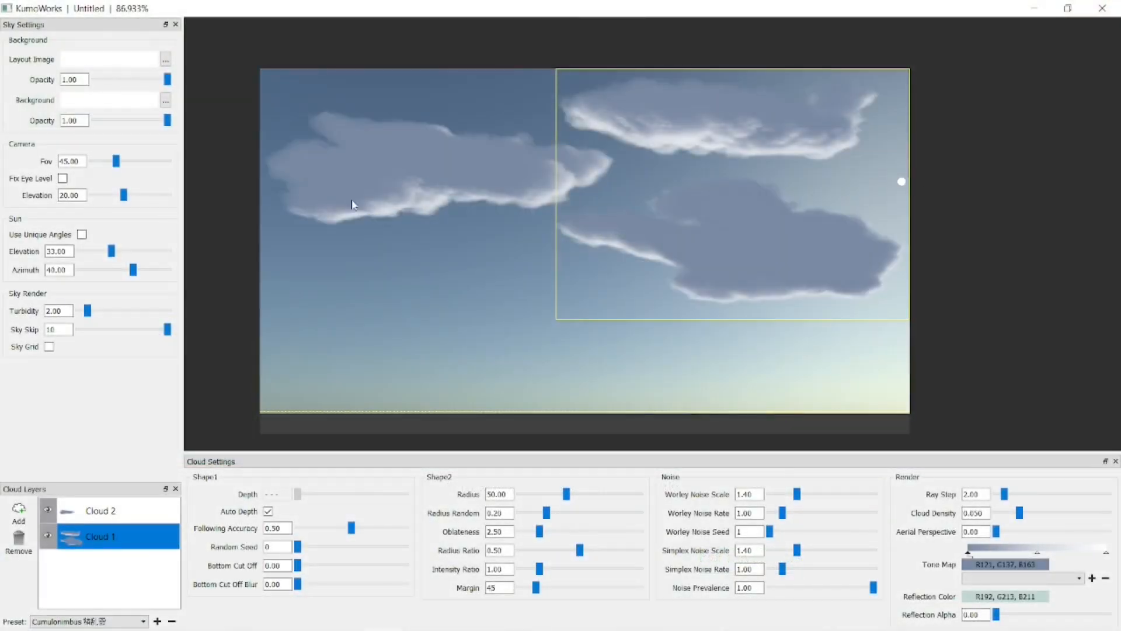
Open the KumoWorks download page and download the Windows v1.0.1 installer.
{"action": "left_click", "coordinate": [1021, 596]}
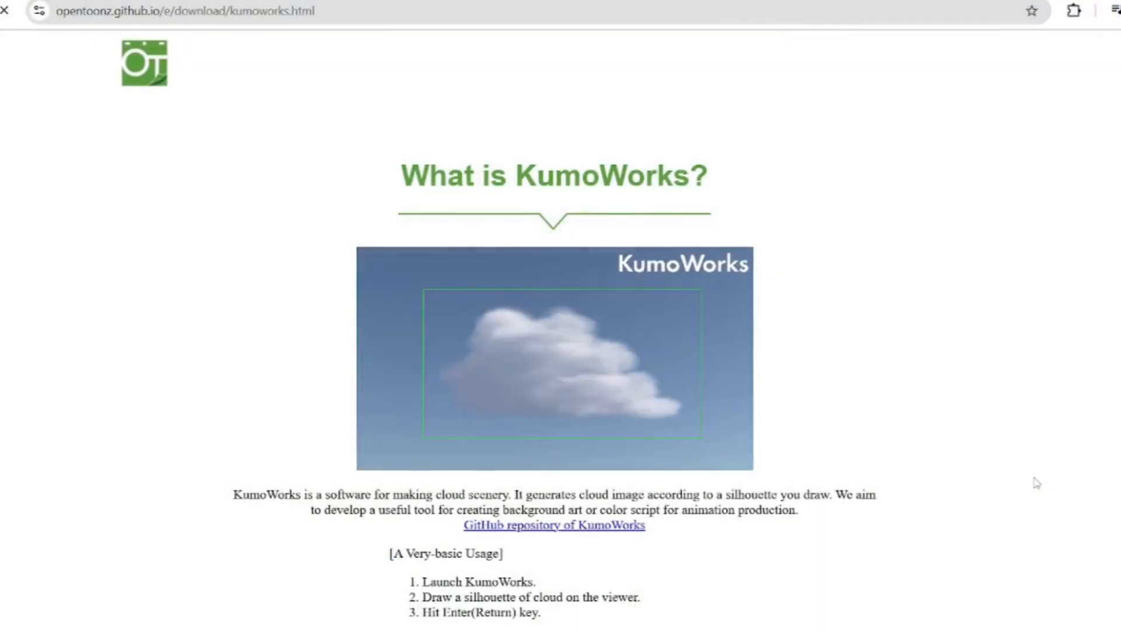
{"action": "scroll", "coordinate": [1037, 482], "scroll_direction": "down", "scroll_amount": 9}
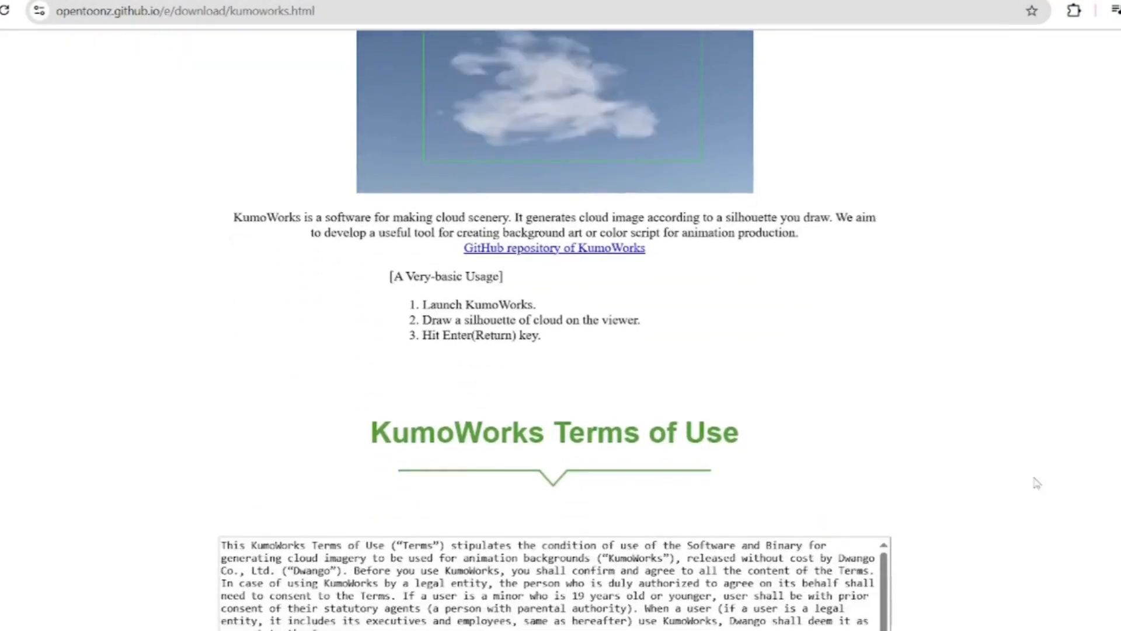
{"action": "scroll", "coordinate": [1037, 482], "scroll_direction": "down", "scroll_amount": 8}
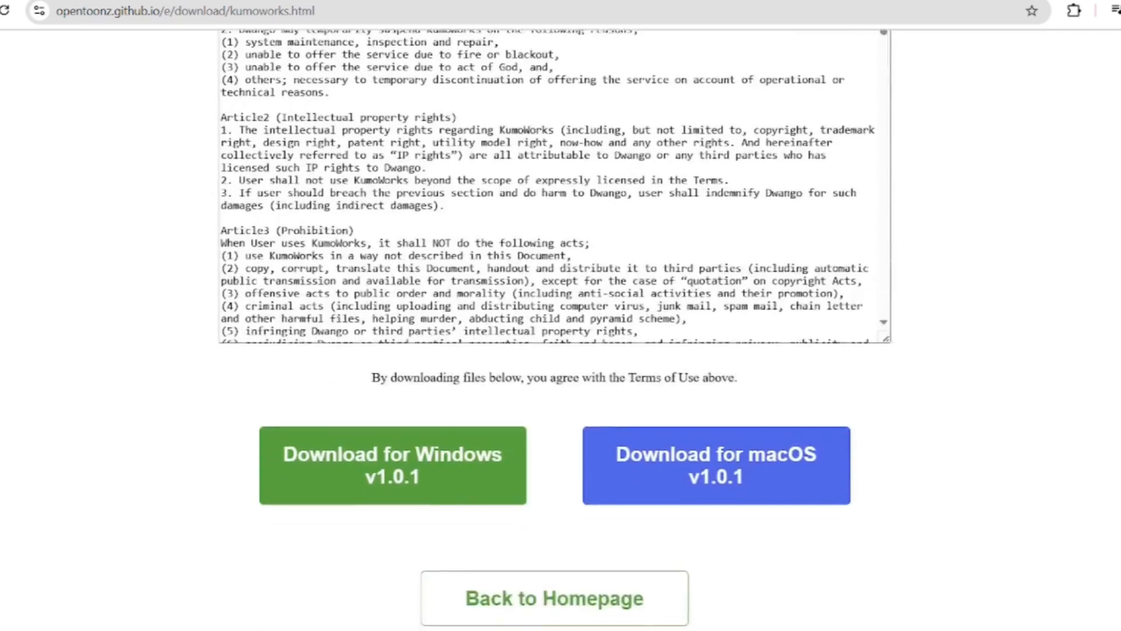
{"action": "left_click", "coordinate": [392, 424]}
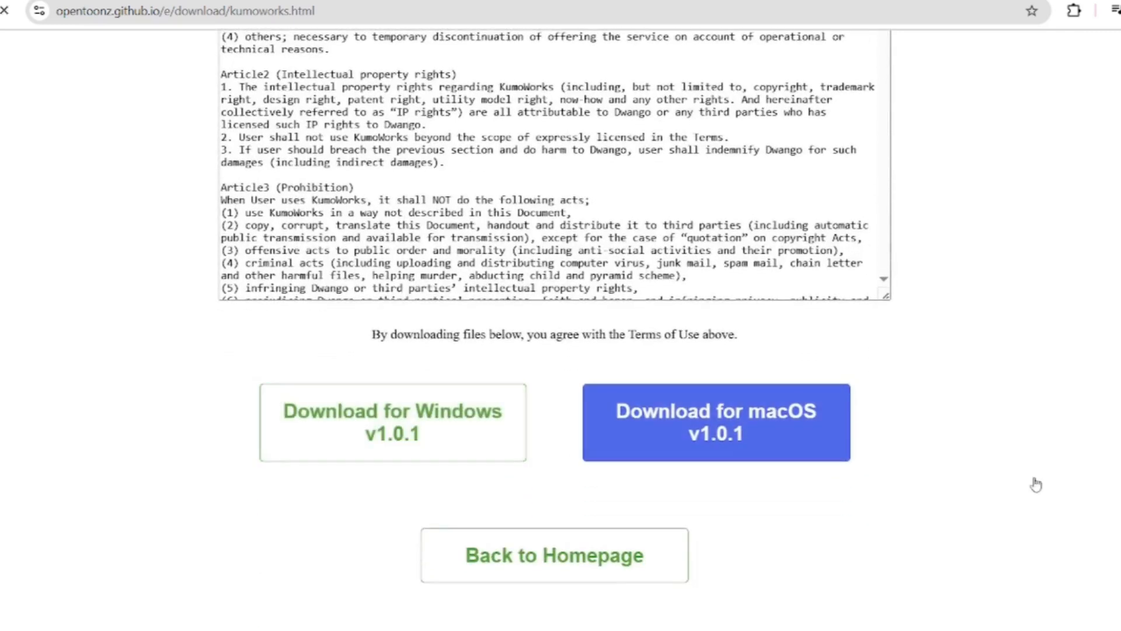
{"action": "scroll", "coordinate": [1037, 484], "scroll_direction": "down", "scroll_amount": 1}
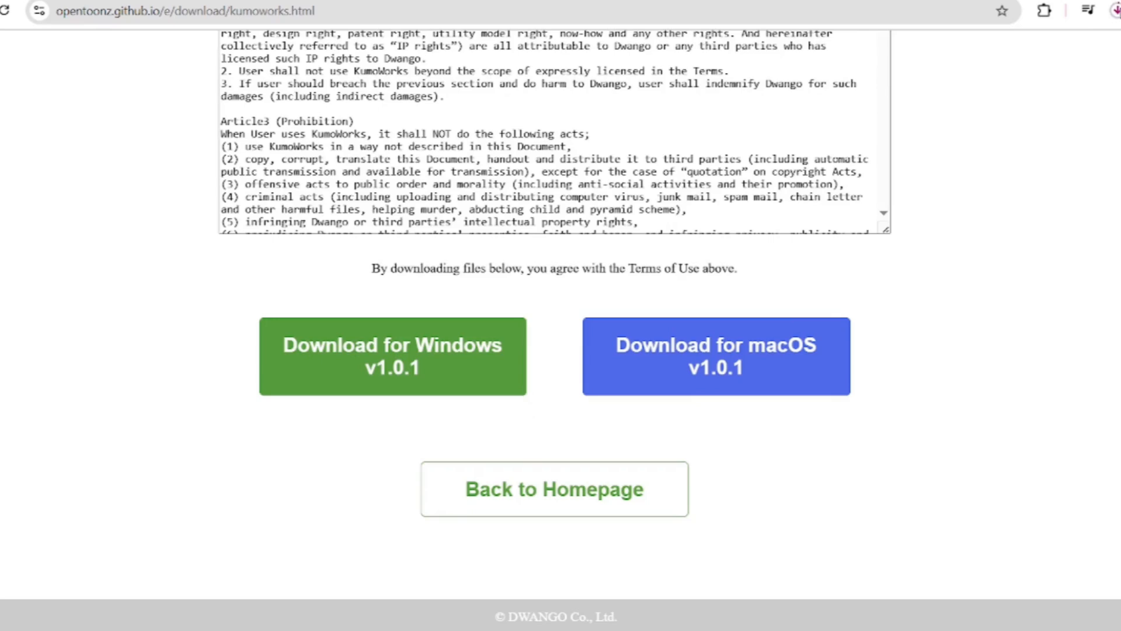
Run the downloaded KumoWorksSetup.exe, choose English as the setup language, complete the installation and launch KumoWorks.
{"action": "left_click", "coordinate": [1117, 13]}
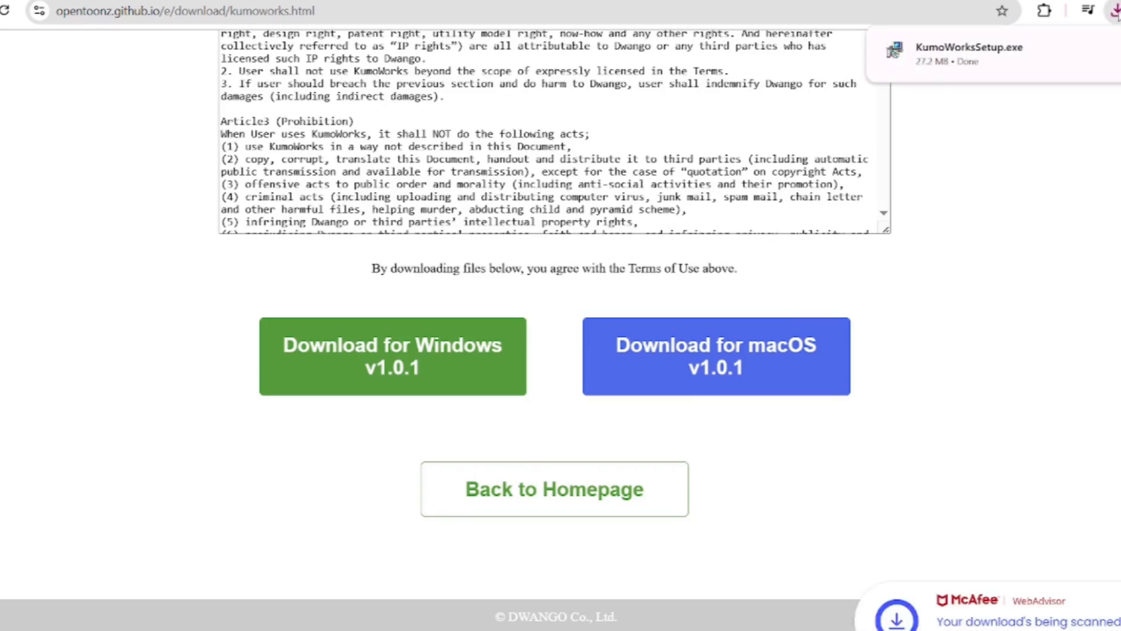
{"action": "left_click", "coordinate": [970, 51]}
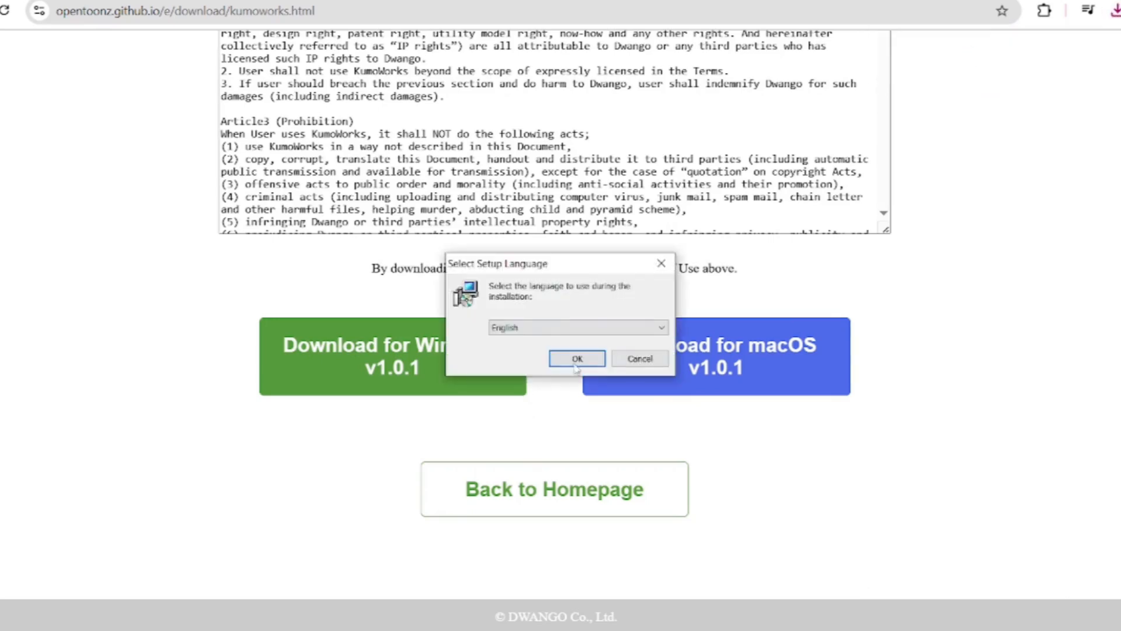
{"action": "left_click", "coordinate": [587, 361]}
{"action": "left_click", "coordinate": [591, 401]}
{"action": "left_click", "coordinate": [656, 455]}
{"action": "left_click", "coordinate": [649, 454]}
{"action": "left_click", "coordinate": [650, 455]}
{"action": "left_click", "coordinate": [652, 458]}
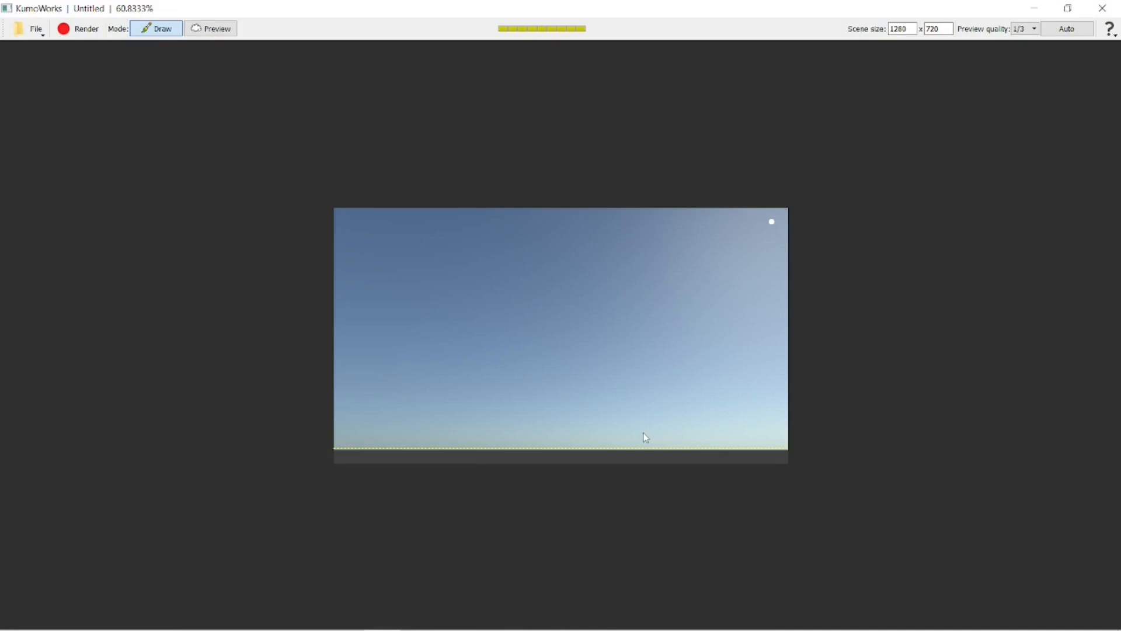
Show the Sky Settings, Cloud Settings and Cloud Layers panels.
{"action": "right_click", "coordinate": [163, 34]}
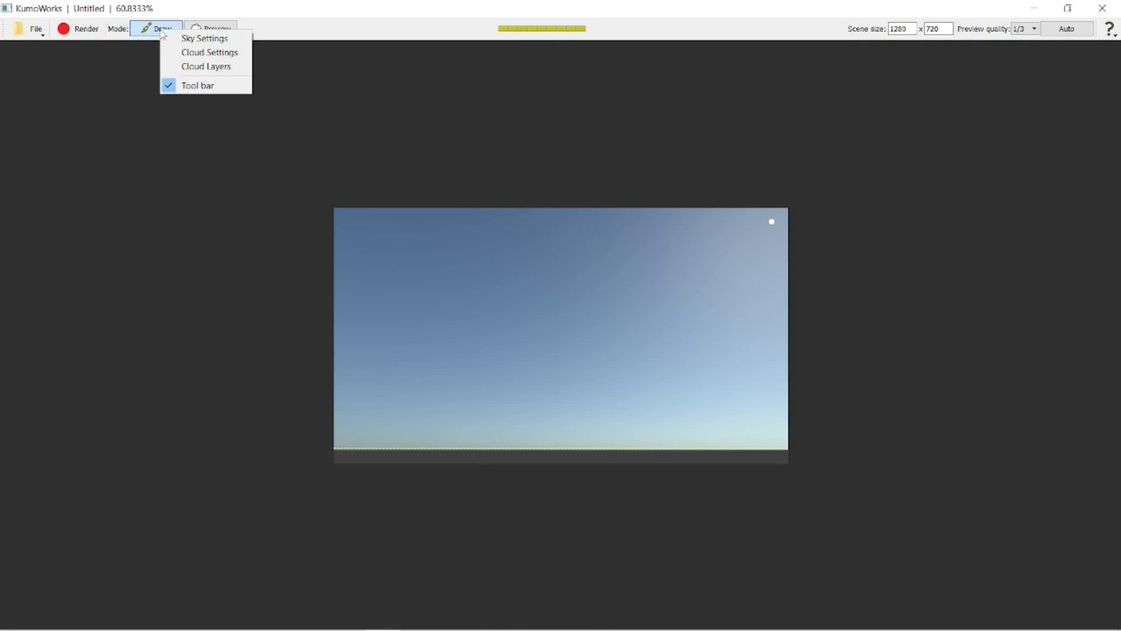
{"action": "left_click", "coordinate": [168, 38]}
{"action": "right_click", "coordinate": [170, 34]}
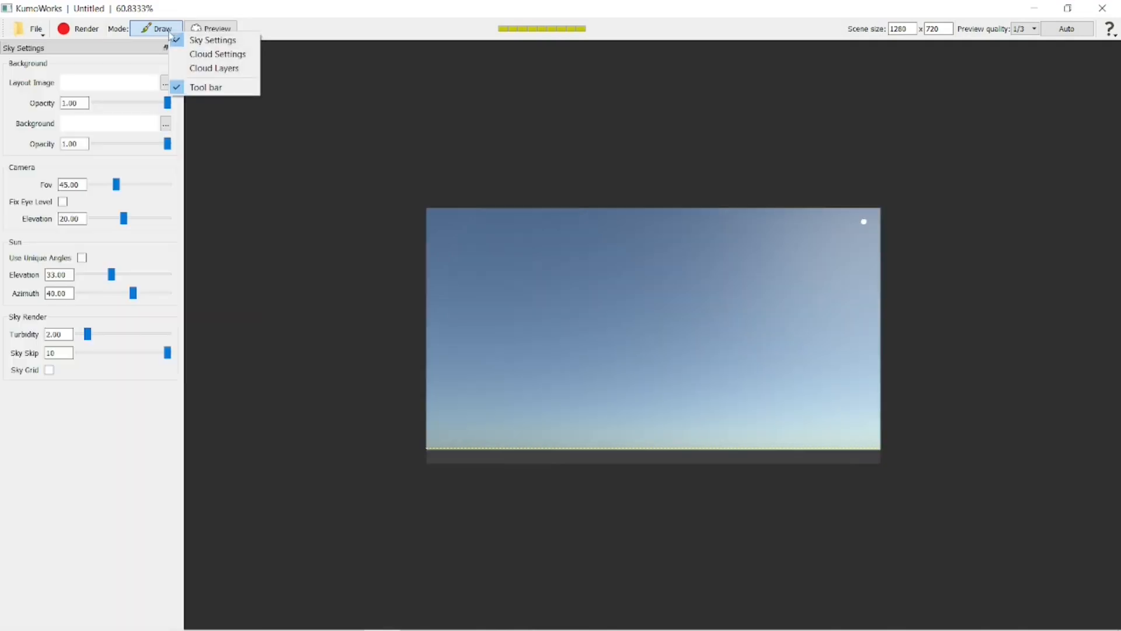
{"action": "left_click", "coordinate": [204, 55]}
{"action": "right_click", "coordinate": [161, 27]}
{"action": "left_click", "coordinate": [201, 68]}
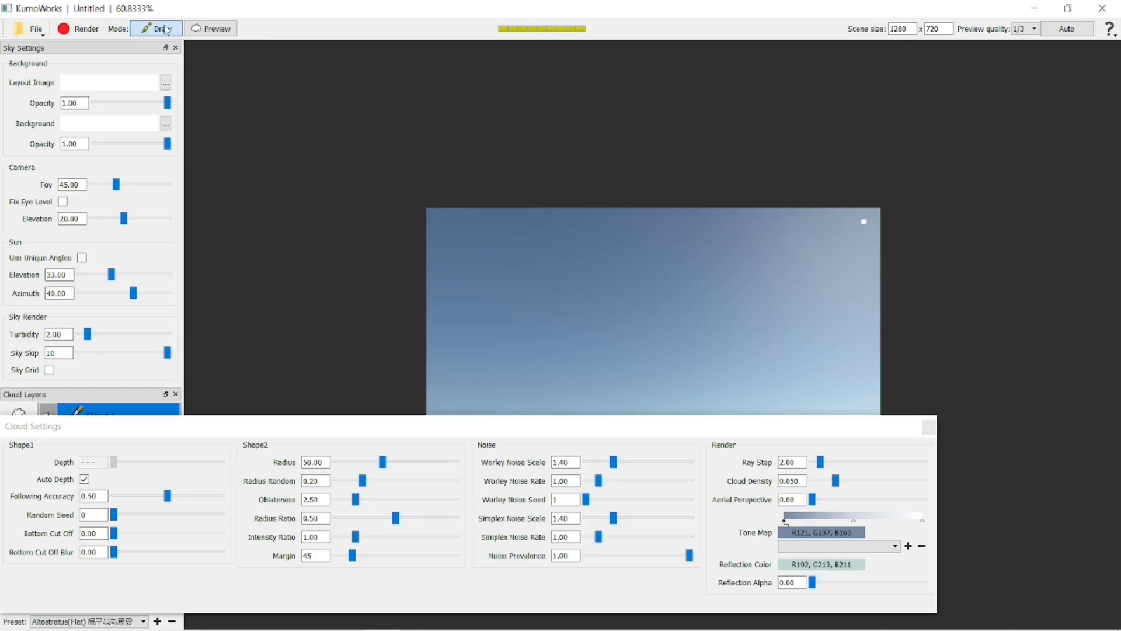
Hide the tool bar and dock the floating Cloud Settings panel beneath the canvas.
{"action": "right_click", "coordinate": [166, 31]}
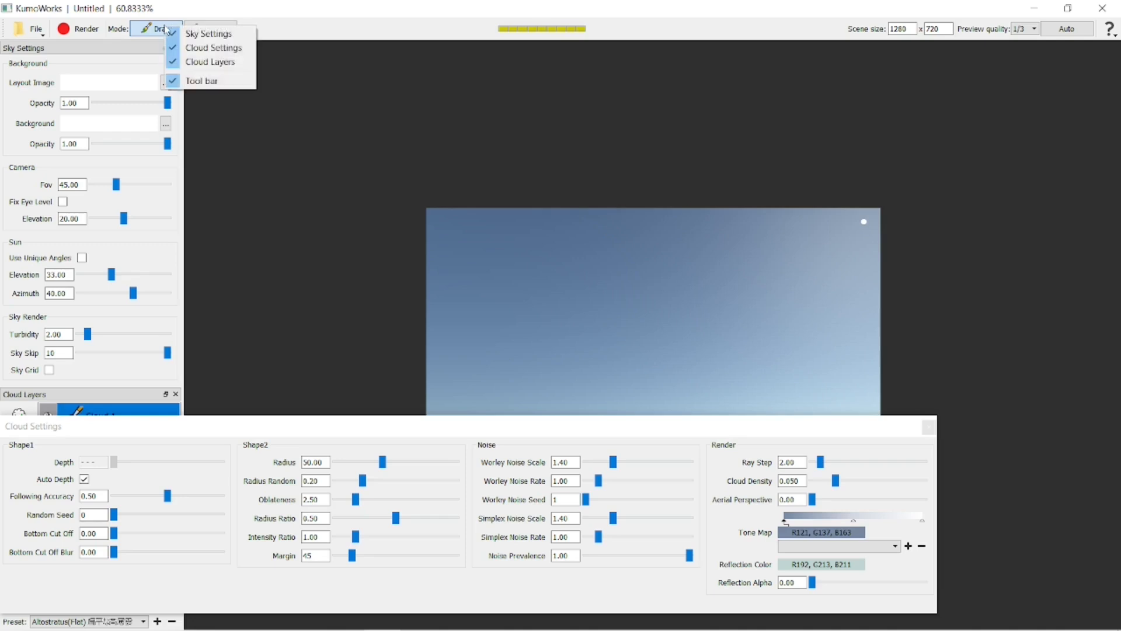
{"action": "left_click", "coordinate": [182, 83]}
{"action": "left_click_drag", "start_coordinate": [58, 25], "coordinate": [65, 53]}
{"action": "left_click_drag", "start_coordinate": [236, 428], "coordinate": [448, 610]}
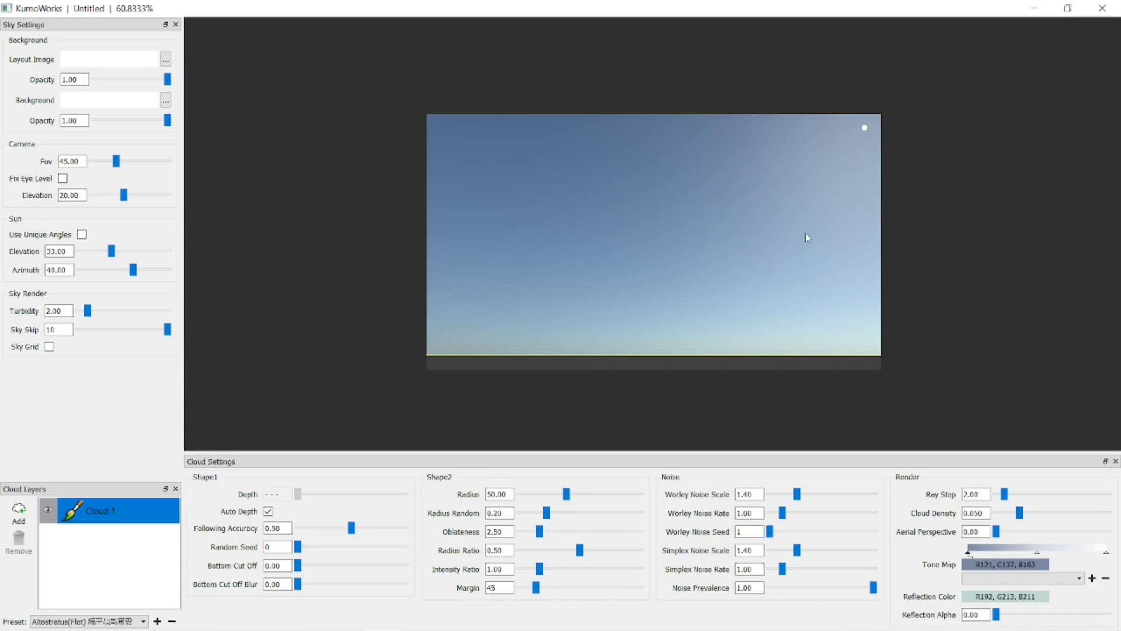
Draw a long cloud silhouette in the sky's upper right and a branching cloud outline below it on the Cloud 1 layer.
{"action": "scroll", "coordinate": [817, 235], "scroll_direction": "up", "scroll_amount": 2}
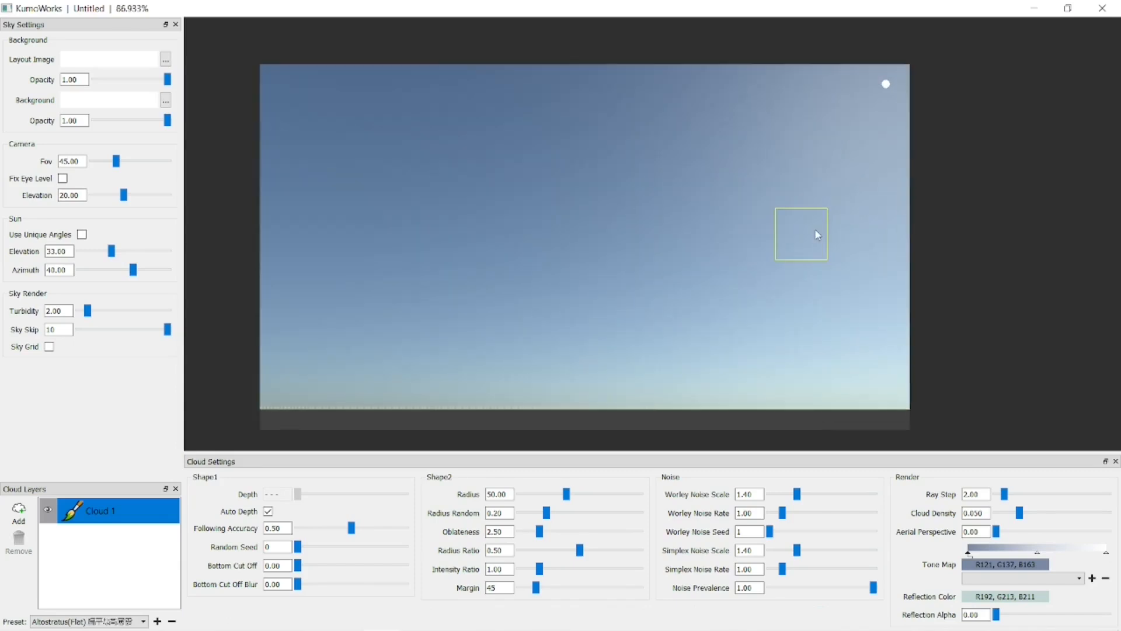
{"action": "mouse_move", "coordinate": [860, 243]}
{"action": "left_mouse_down"}
{"action": "mouse_move", "coordinate": [726, 192]}
{"action": "mouse_move", "coordinate": [751, 223]}
{"action": "mouse_move", "coordinate": [671, 230]}
{"action": "mouse_move", "coordinate": [783, 282]}
{"action": "mouse_move", "coordinate": [882, 251]}
{"action": "mouse_move", "coordinate": [865, 237]}
{"action": "left_mouse_up"}
{"action": "mouse_move", "coordinate": [794, 116]}
{"action": "left_mouse_down"}
{"action": "mouse_move", "coordinate": [814, 130]}
{"action": "mouse_move", "coordinate": [730, 94]}
{"action": "mouse_move", "coordinate": [595, 113]}
{"action": "mouse_move", "coordinate": [818, 148]}
{"action": "mouse_move", "coordinate": [815, 121]}
{"action": "left_mouse_up"}
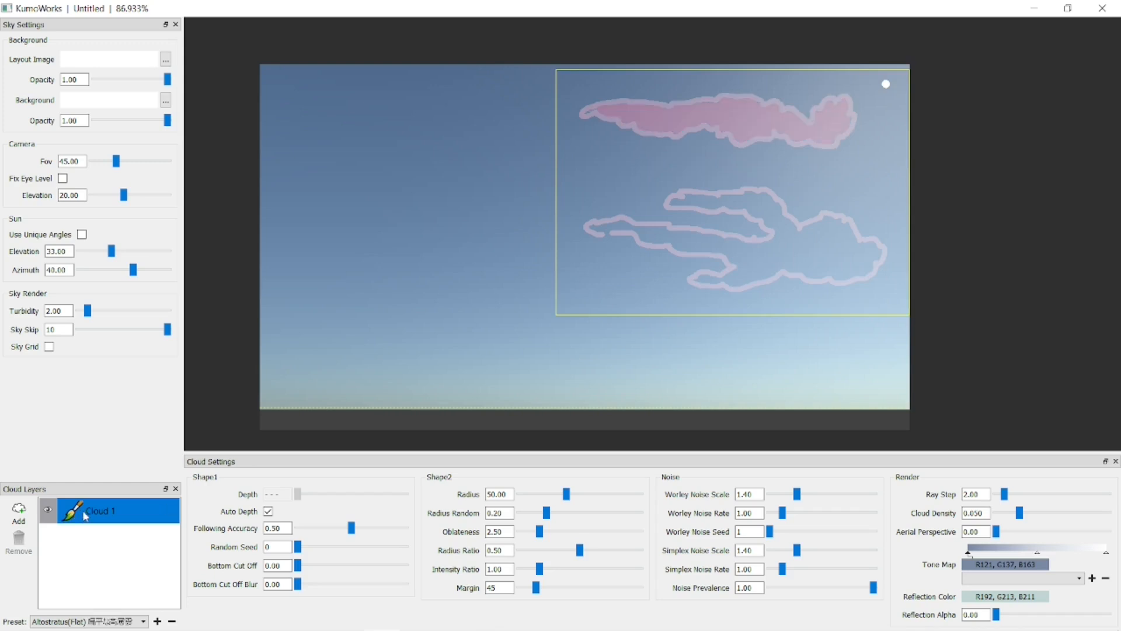
Add a second cloud layer and draw a branching cloud silhouette in the upper left of the sky.
{"action": "left_click", "coordinate": [19, 513]}
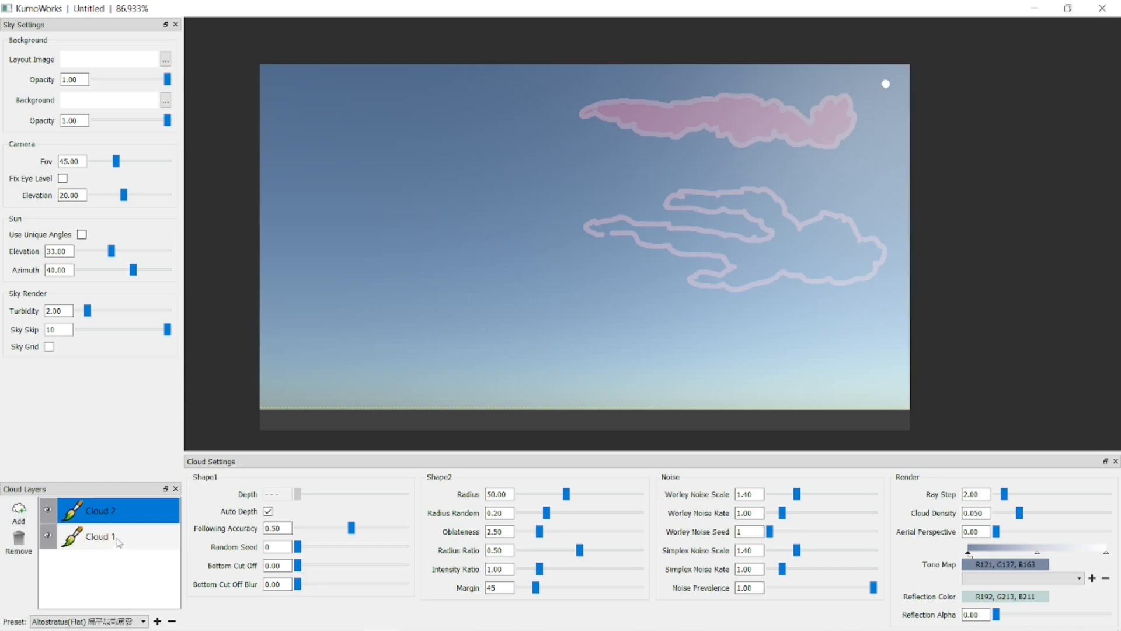
{"action": "mouse_move", "coordinate": [533, 162]}
{"action": "left_mouse_down"}
{"action": "mouse_move", "coordinate": [527, 143]}
{"action": "mouse_move", "coordinate": [475, 147]}
{"action": "mouse_move", "coordinate": [333, 126]}
{"action": "mouse_move", "coordinate": [321, 160]}
{"action": "mouse_move", "coordinate": [371, 167]}
{"action": "mouse_move", "coordinate": [356, 185]}
{"action": "mouse_move", "coordinate": [418, 196]}
{"action": "mouse_move", "coordinate": [546, 186]}
{"action": "mouse_move", "coordinate": [531, 164]}
{"action": "left_mouse_up"}
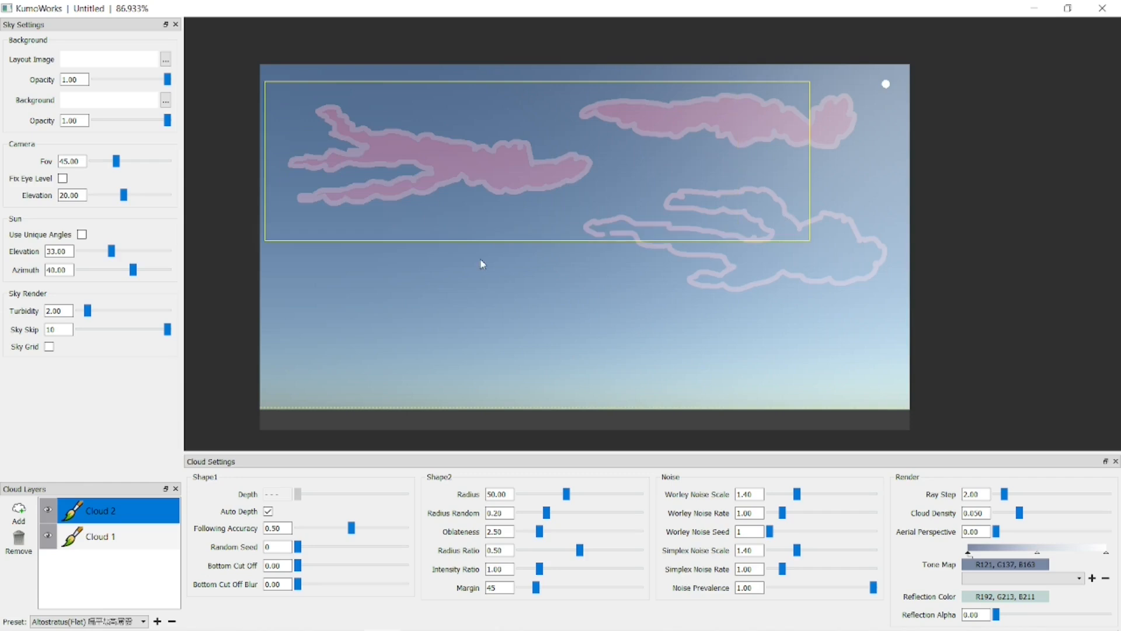
Close the open lower silhouette on the Cloud 1 layer and generate the clouds for both layers.
{"action": "left_click", "coordinate": [169, 536]}
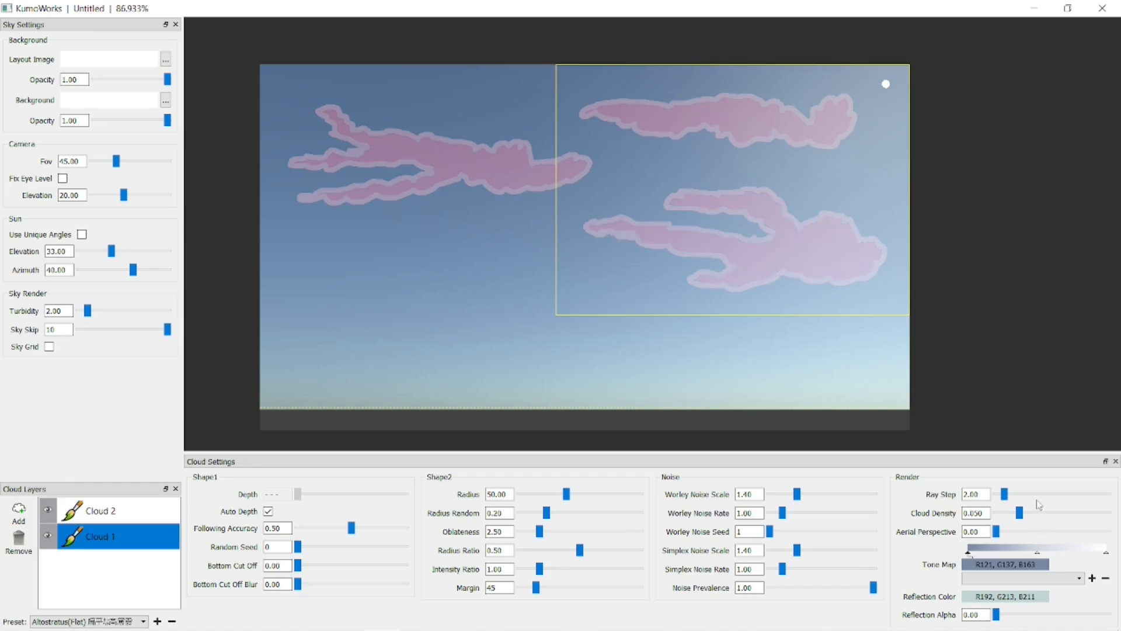
{"action": "left_click_drag", "start_coordinate": [1022, 466], "coordinate": [1047, 582]}
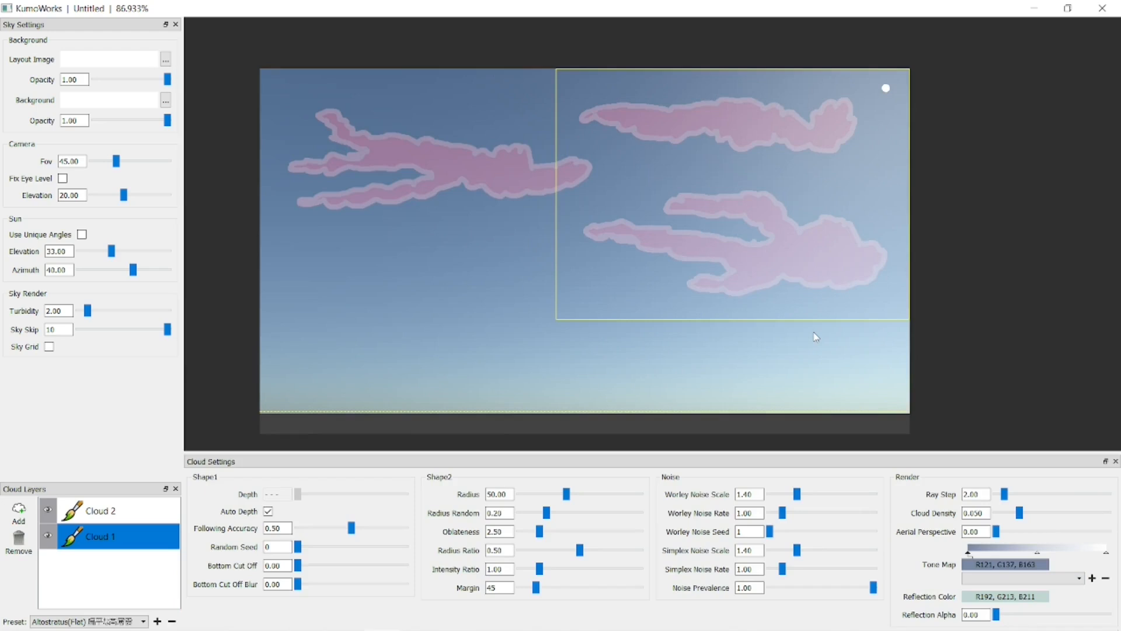
{"action": "left_click", "coordinate": [97, 512]}
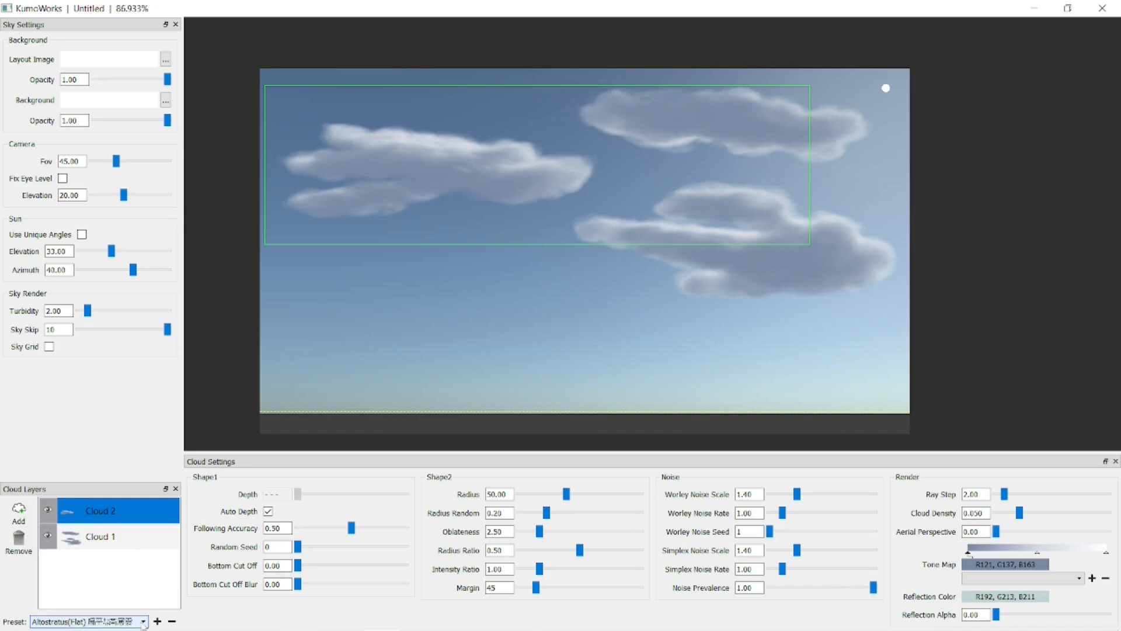
Apply the Fractus preset to the Cloud 2 and Cloud 1 layers and lower the sun to just above the horizon.
{"action": "left_click", "coordinate": [143, 622]}
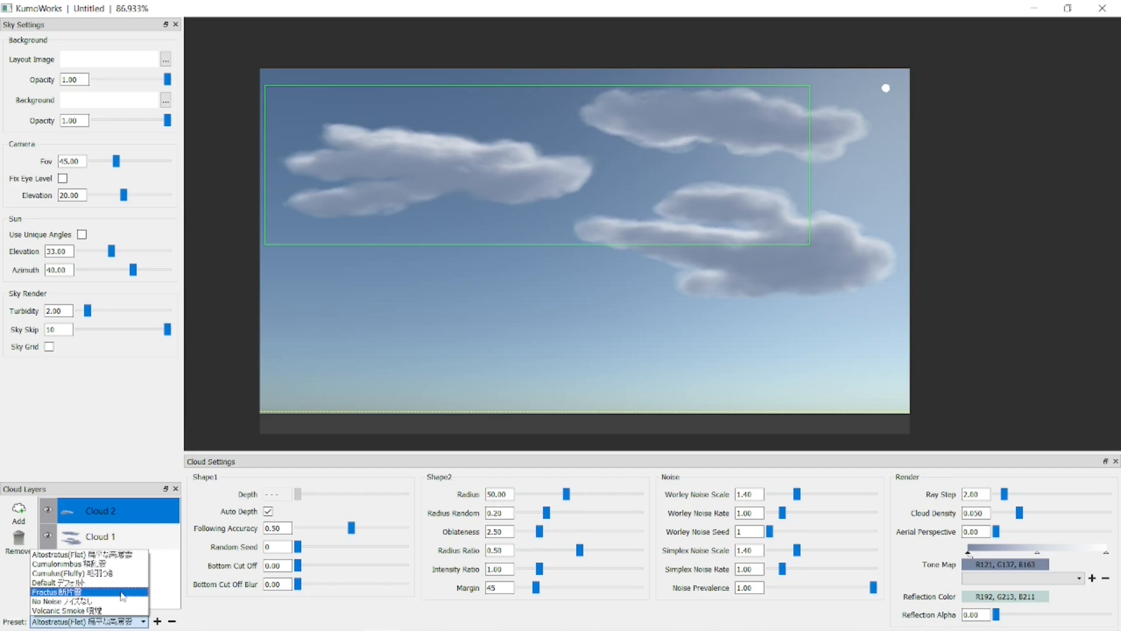
{"action": "left_click", "coordinate": [123, 591]}
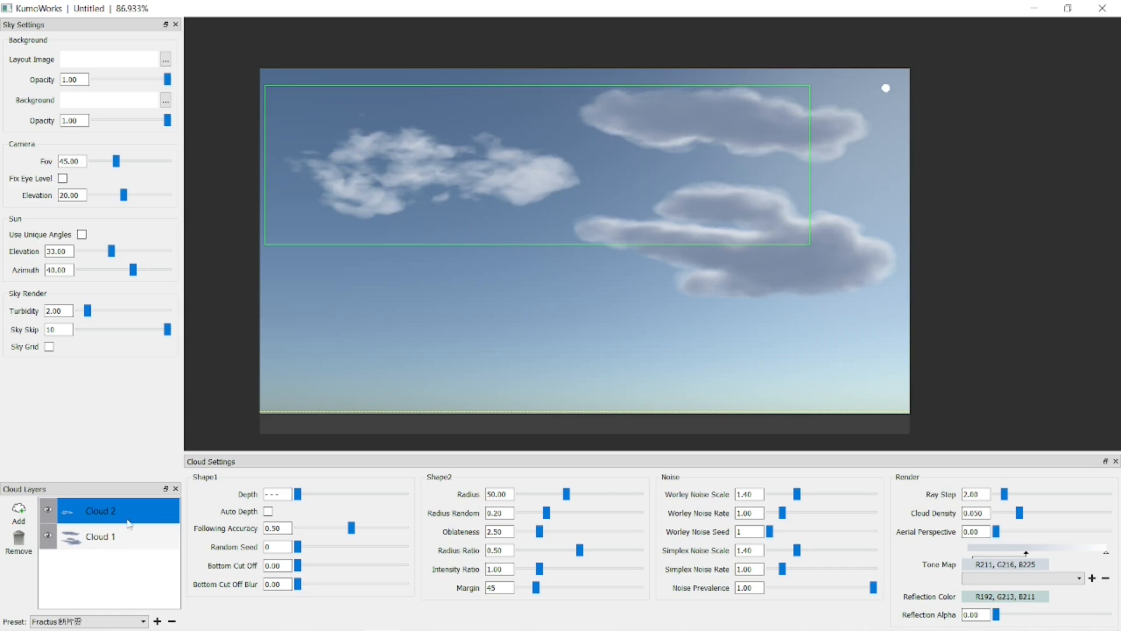
{"action": "left_click", "coordinate": [134, 538]}
{"action": "left_click", "coordinate": [139, 621]}
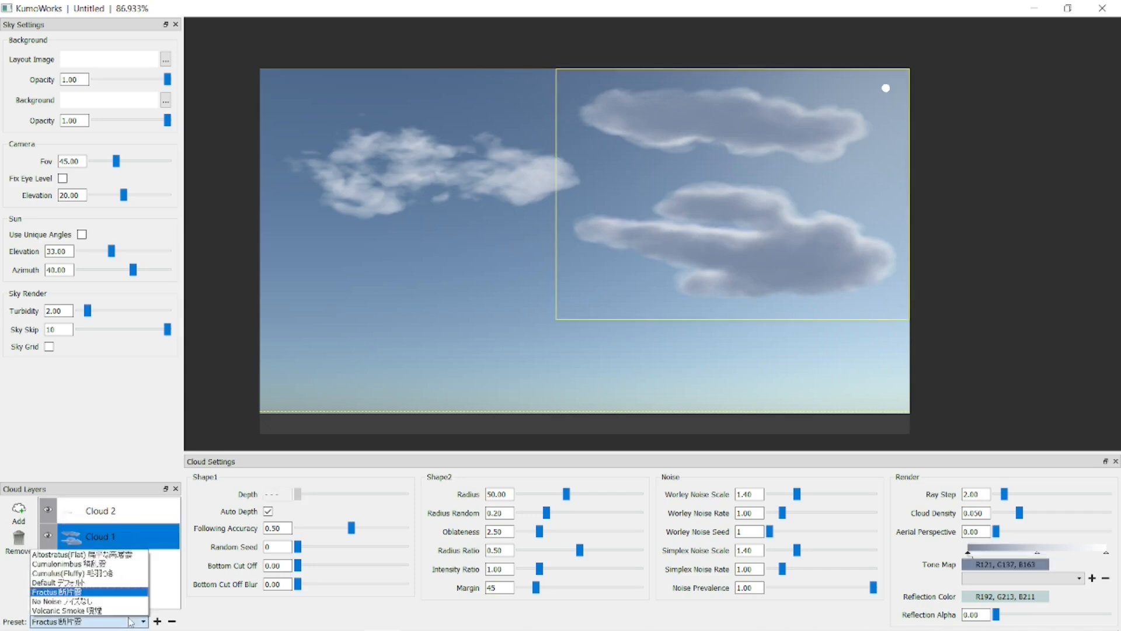
{"action": "left_click", "coordinate": [128, 591]}
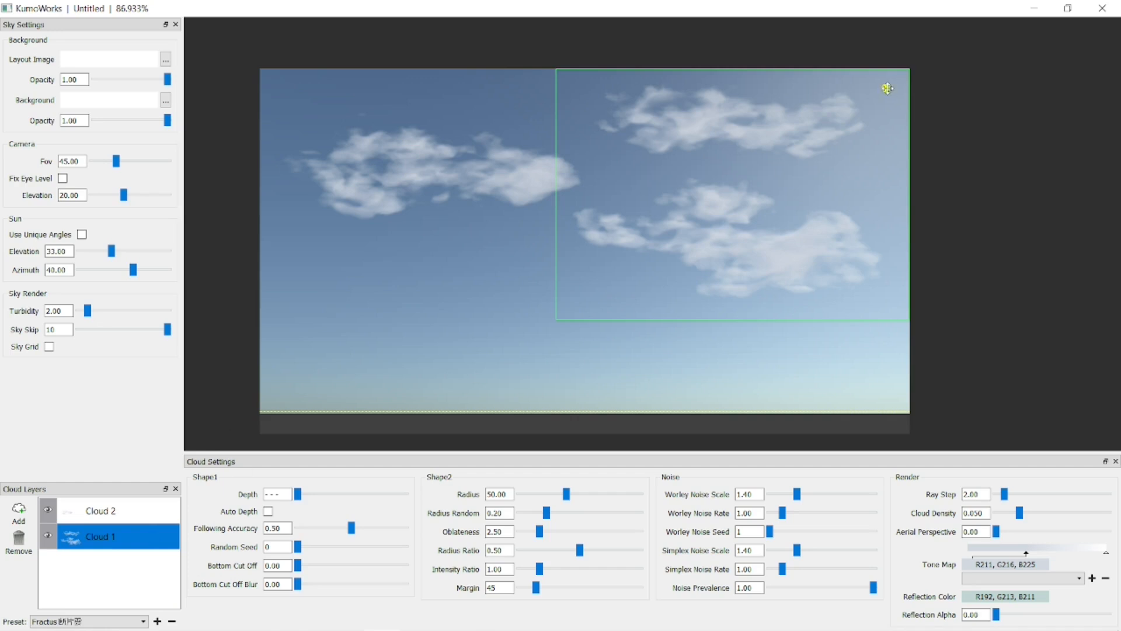
{"action": "left_click_drag", "start_coordinate": [887, 89], "coordinate": [880, 381]}
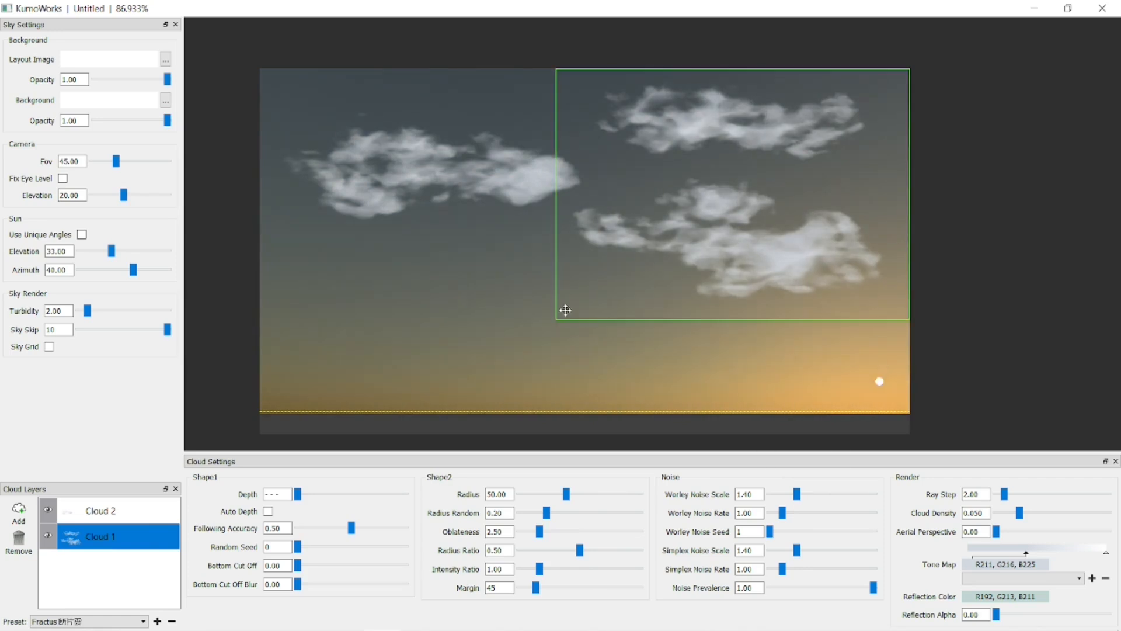
Apply the Cumulonimbus preset to the Cloud 2 layer and the Cloud 1 layer.
{"action": "left_click", "coordinate": [151, 513]}
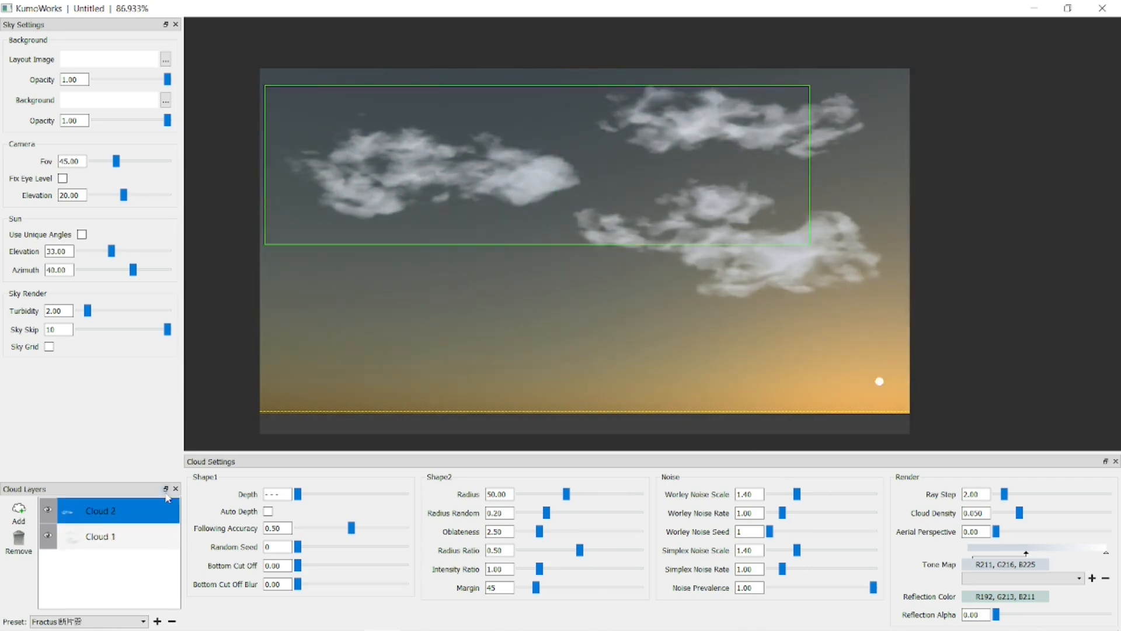
{"action": "left_click", "coordinate": [102, 621]}
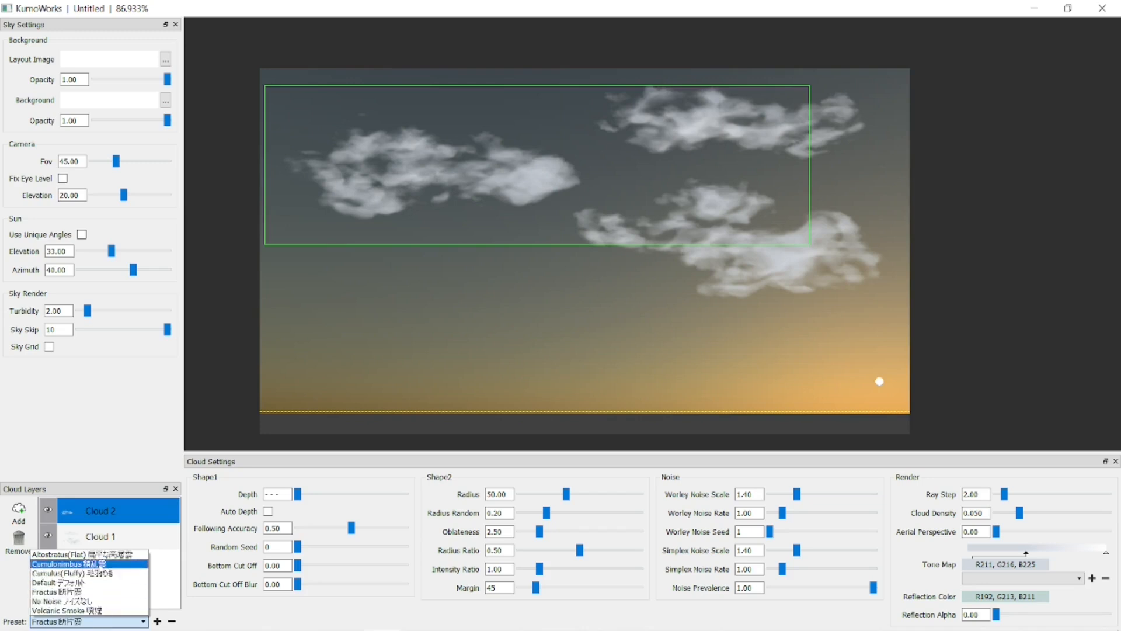
{"action": "left_click", "coordinate": [87, 564]}
{"action": "left_click", "coordinate": [128, 536]}
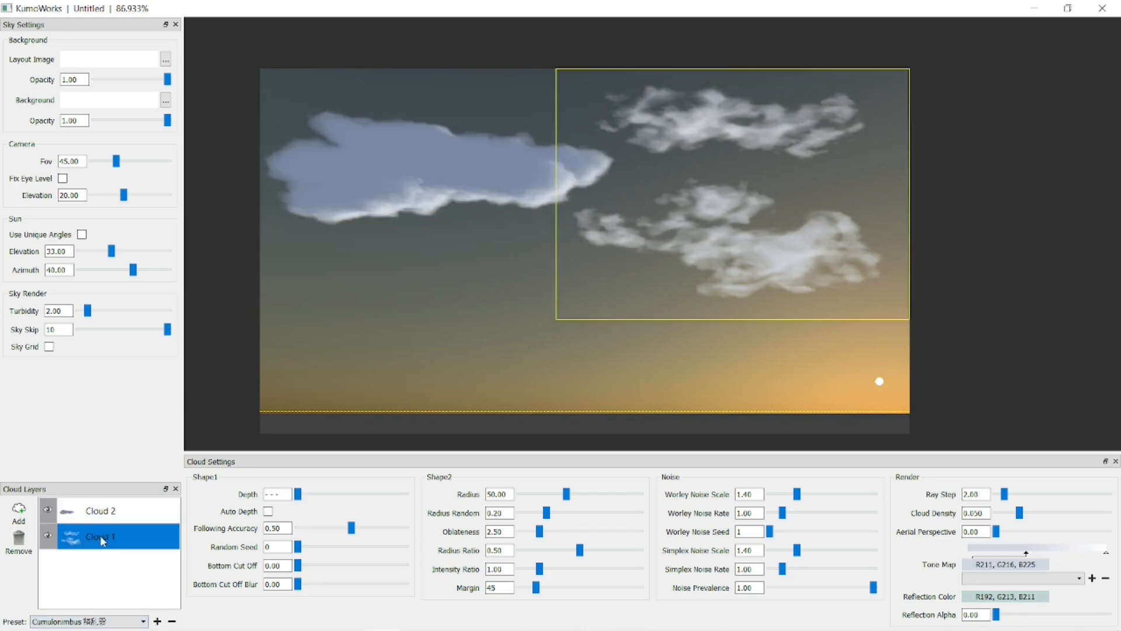
{"action": "left_click", "coordinate": [88, 621]}
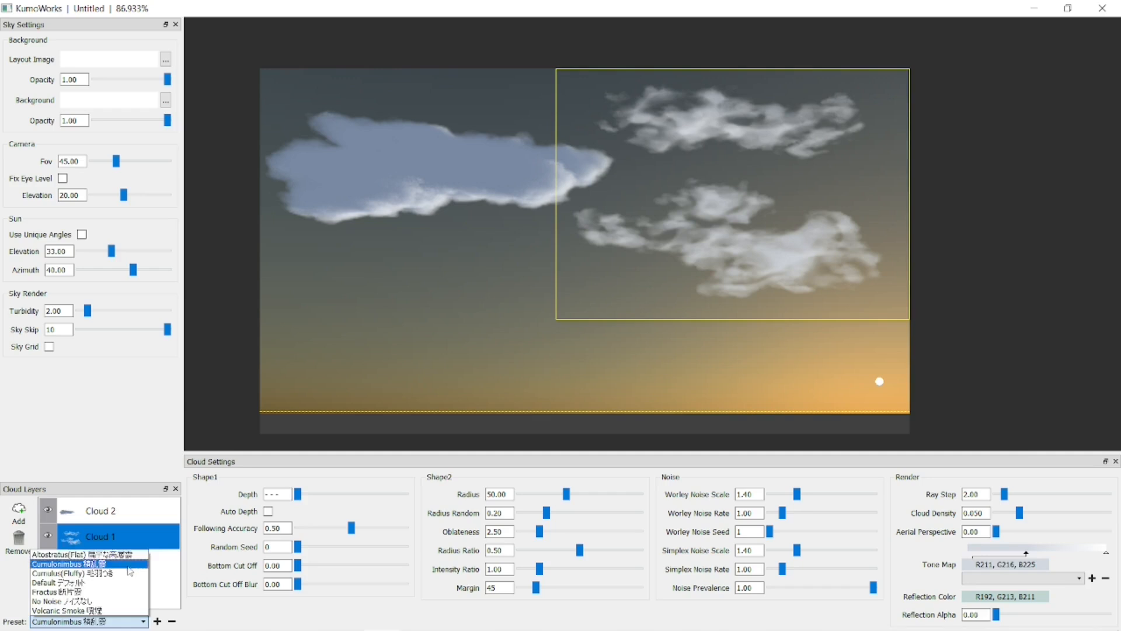
{"action": "left_click", "coordinate": [132, 564]}
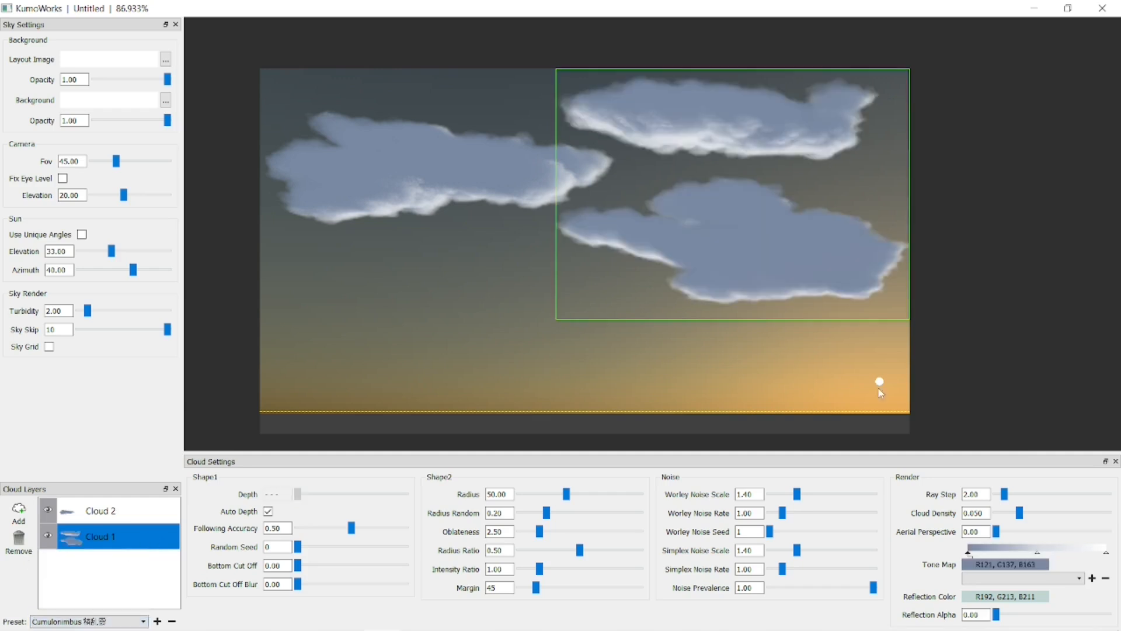
Move the sun across to the sky's left side and back to its right edge, above mid-height.
{"action": "left_click_drag", "start_coordinate": [879, 381], "coordinate": [286, 241]}
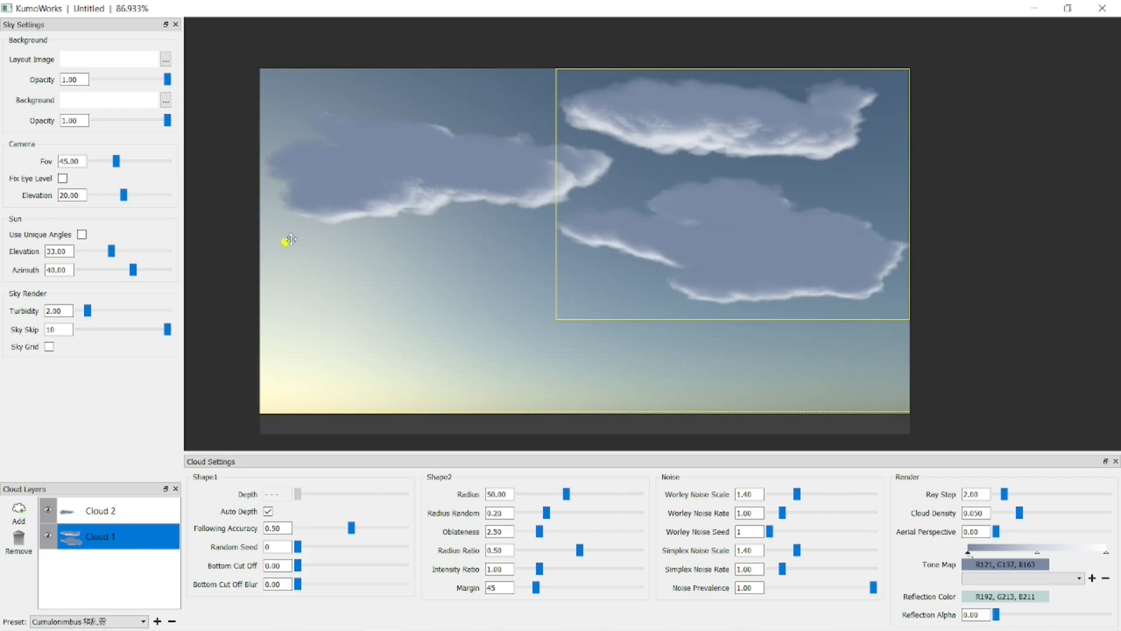
{"action": "left_click_drag", "start_coordinate": [286, 240], "coordinate": [903, 182]}
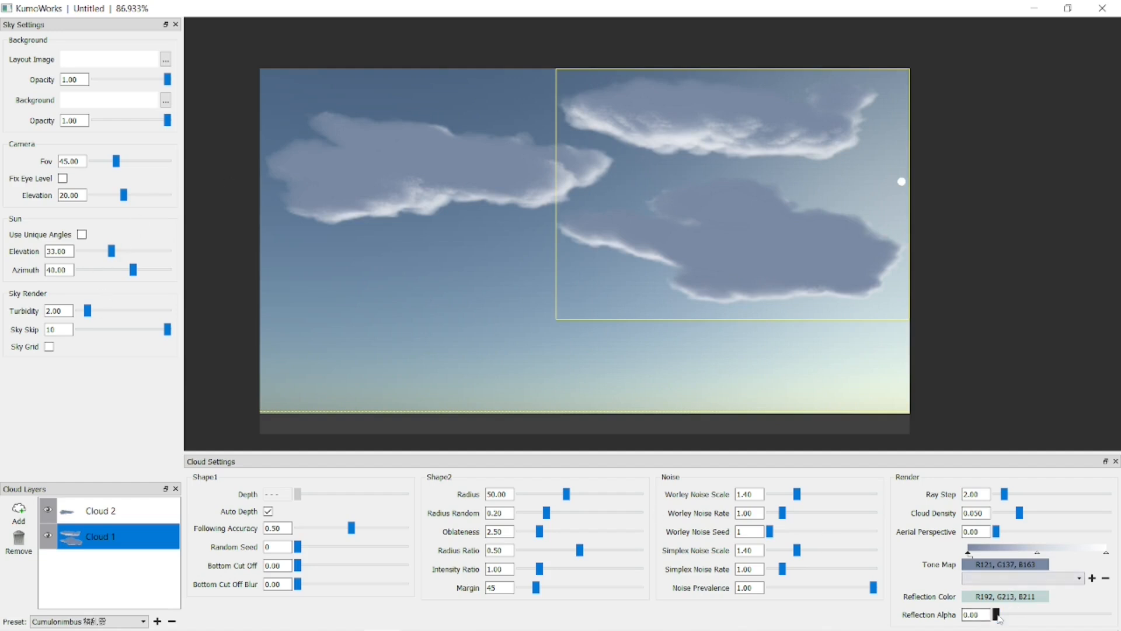
Set the Cloud 1 layer's reflection color to orange (R255, G170, B0).
{"action": "left_click", "coordinate": [1025, 596]}
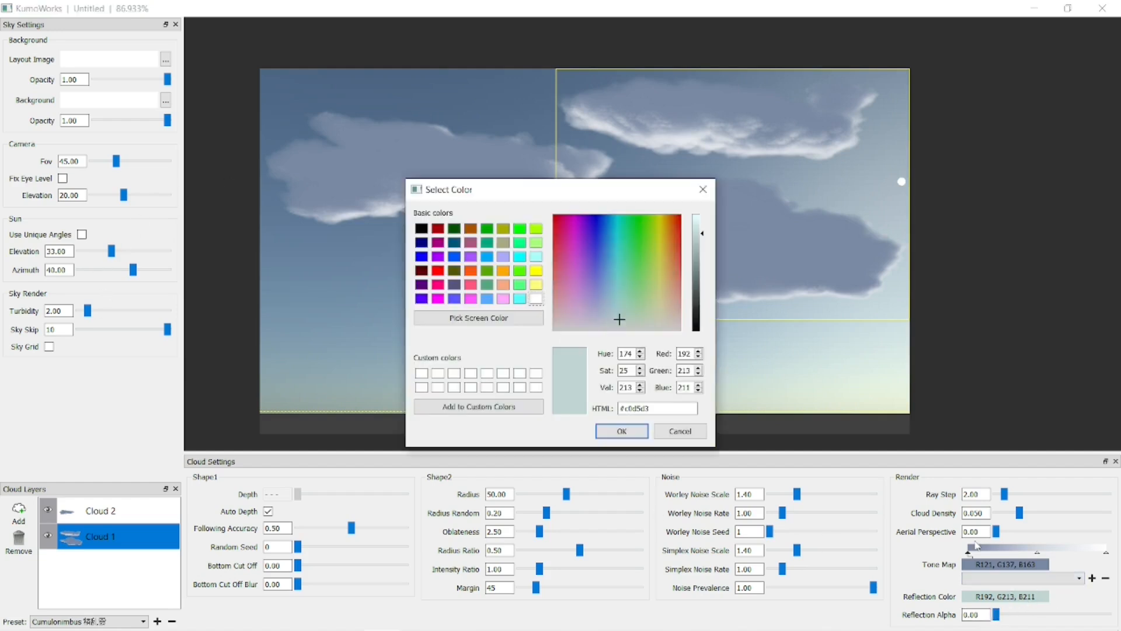
{"action": "left_click", "coordinate": [503, 270]}
{"action": "left_click", "coordinate": [620, 432]}
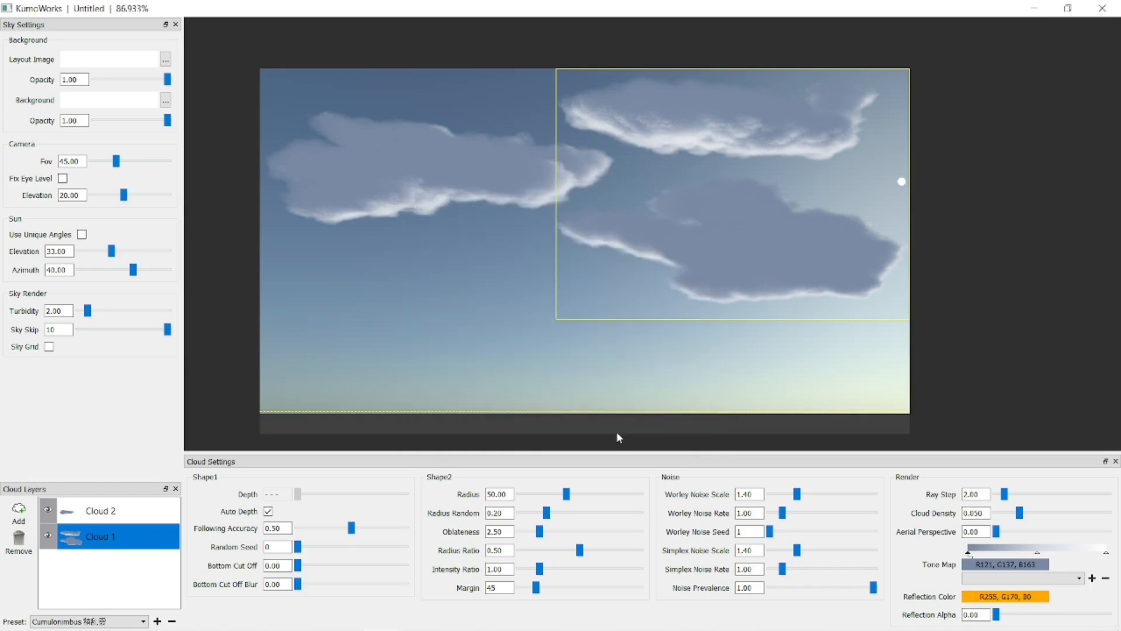
Raise the Cloud 2 layer's reflection alpha and set the Cloud 1 layer's reflection alpha to 0.58.
{"action": "left_click", "coordinate": [114, 511]}
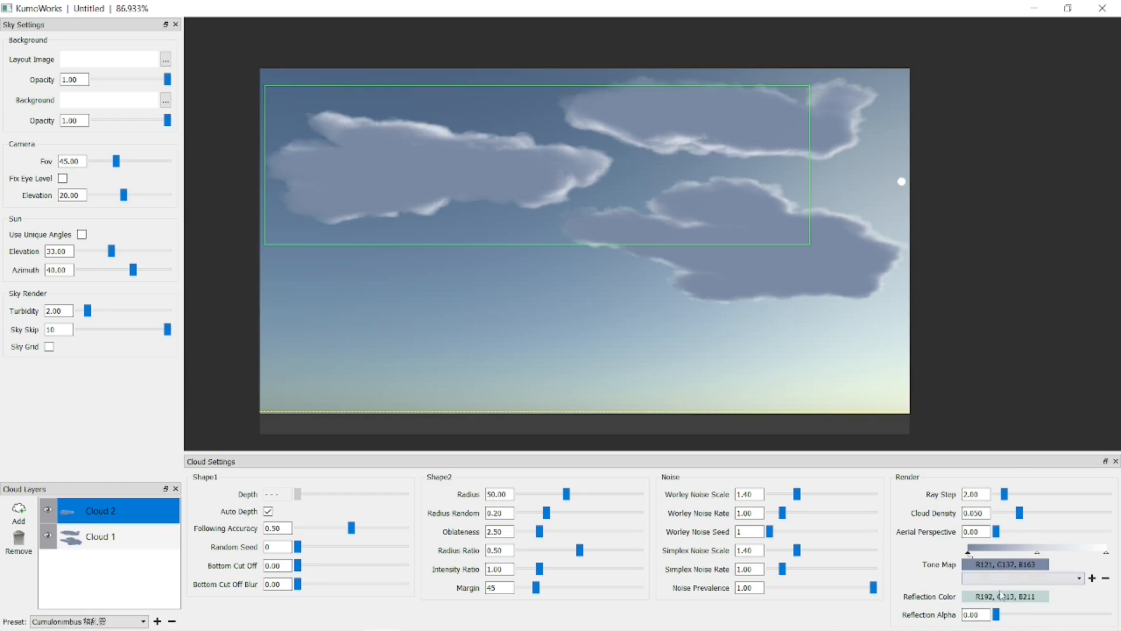
{"action": "left_click_drag", "start_coordinate": [997, 617], "coordinate": [1084, 618]}
{"action": "left_click", "coordinate": [114, 535]}
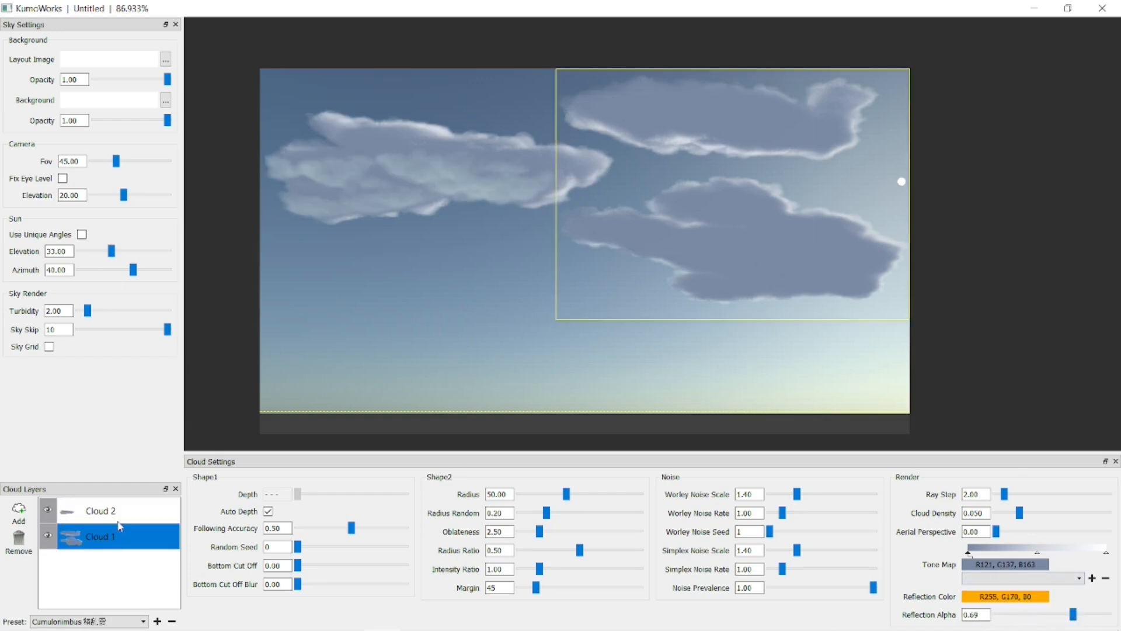
{"action": "left_click_drag", "start_coordinate": [1073, 614], "coordinate": [1061, 615]}
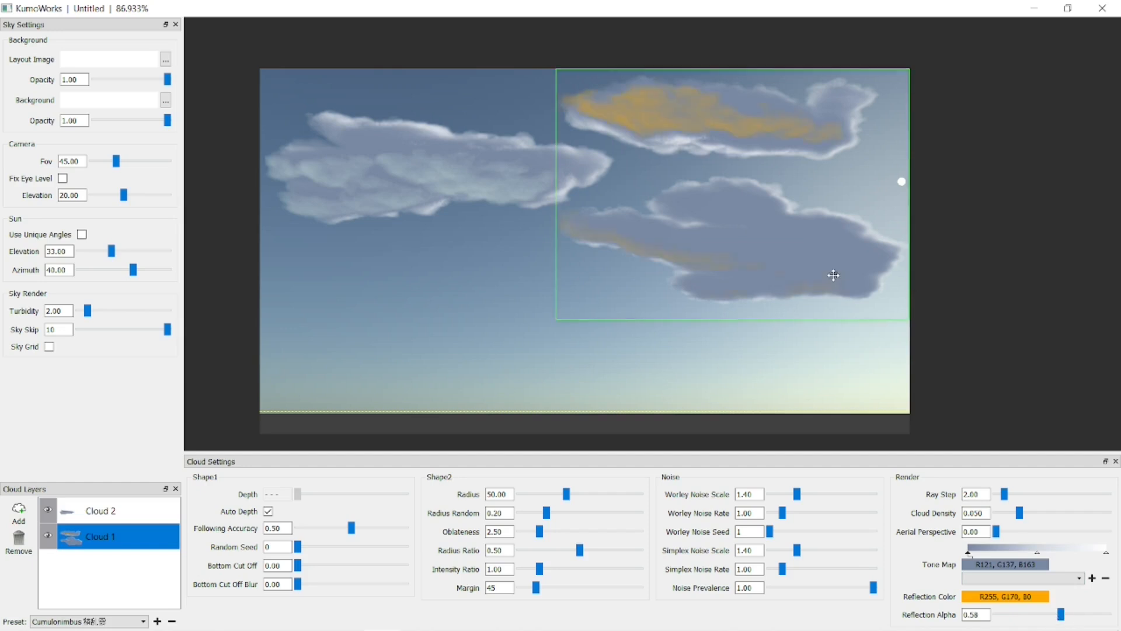
Edit the Cloud 1 layer's tone map color and move its white end marker to the middle of the gradient.
{"action": "left_click", "coordinate": [997, 552]}
{"action": "left_click", "coordinate": [1015, 567]}
{"action": "left_click", "coordinate": [537, 285]}
{"action": "left_click", "coordinate": [648, 309]}
{"action": "left_click", "coordinate": [622, 431]}
{"action": "left_click", "coordinate": [1106, 553]}
{"action": "left_click_drag", "start_coordinate": [1108, 553], "coordinate": [1037, 554]}
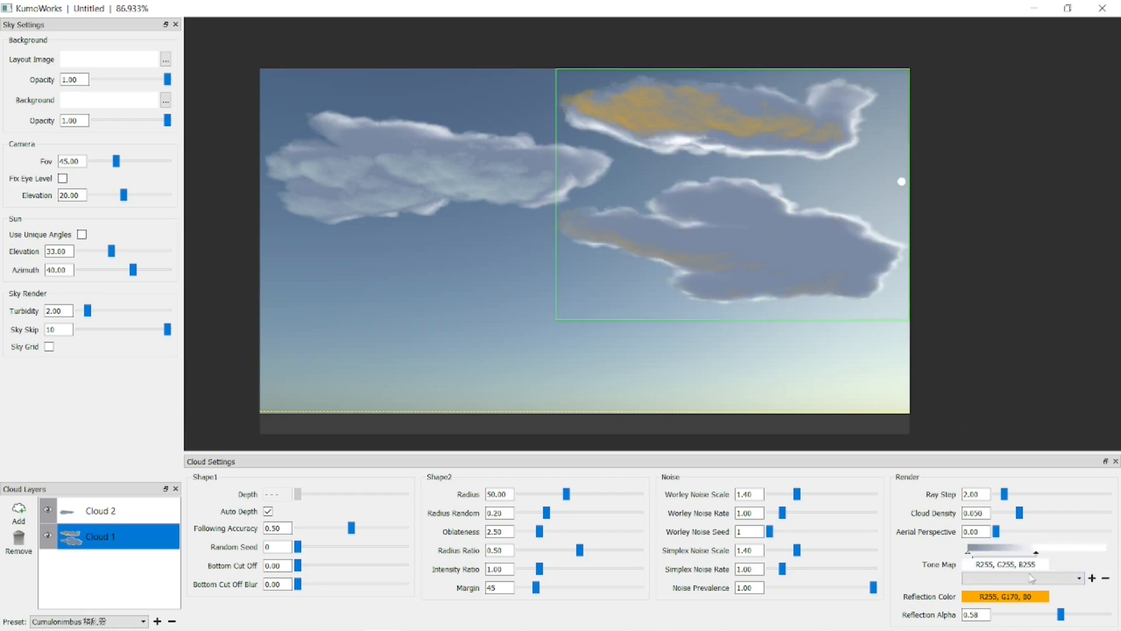
Set the reflection color to R255, G240, B193 on the Cloud 1 layer and R213, G208, B176 on Cloud 2.
{"action": "left_click", "coordinate": [1017, 599]}
{"action": "left_click", "coordinate": [624, 301]}
{"action": "left_click", "coordinate": [622, 431]}
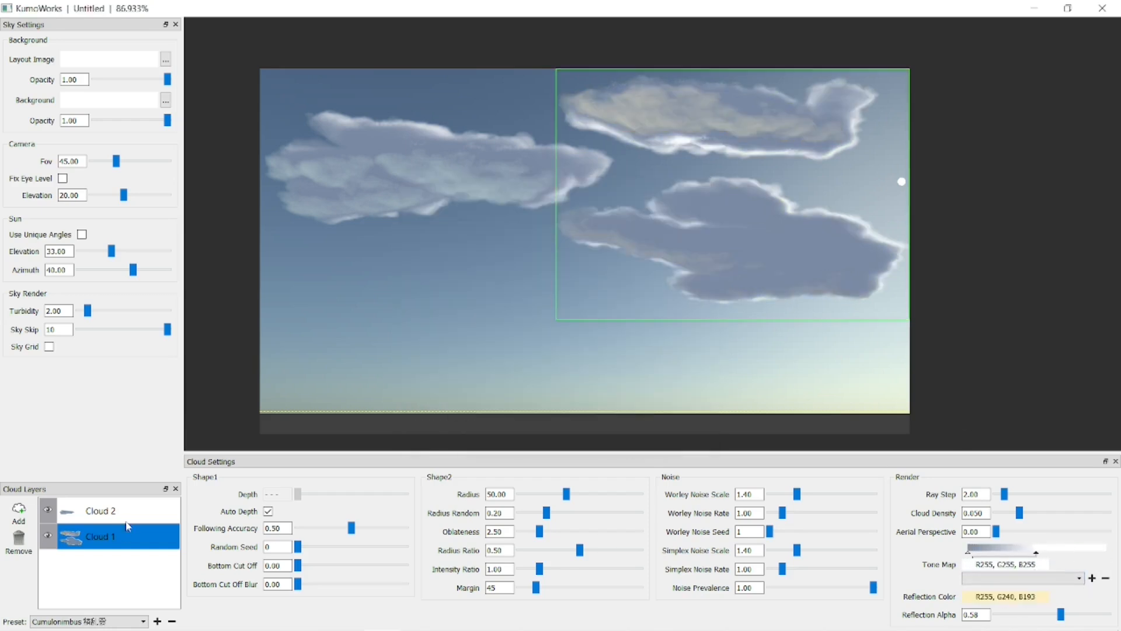
{"action": "left_click", "coordinate": [124, 510]}
{"action": "left_click", "coordinate": [1021, 597]}
{"action": "left_click", "coordinate": [657, 309]}
{"action": "left_click", "coordinate": [623, 431]}
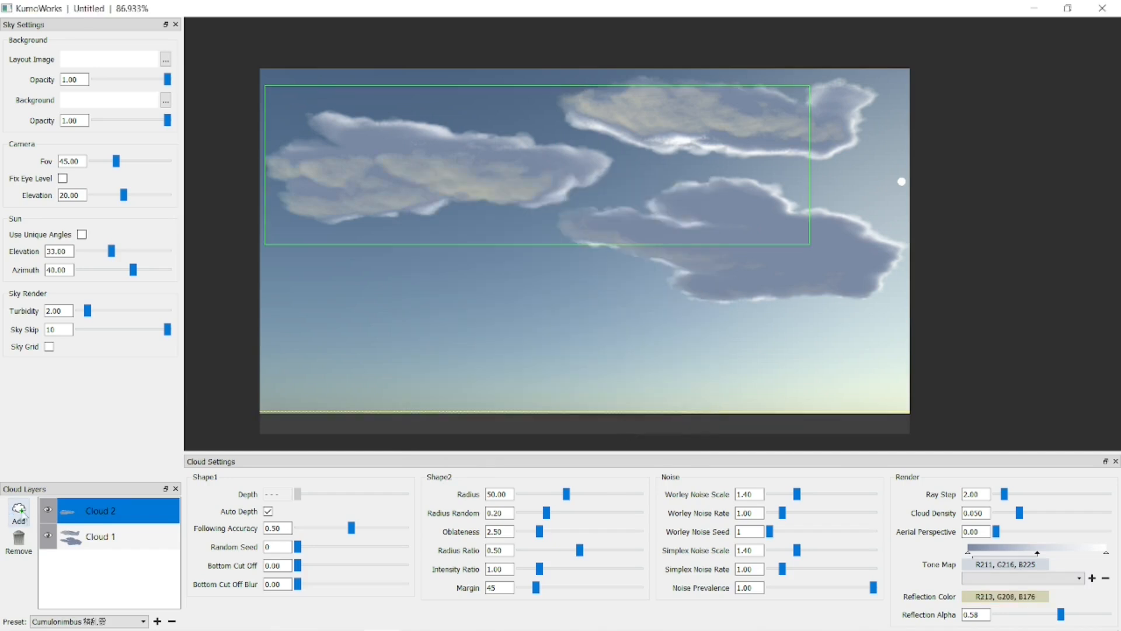
Add a third cloud layer and draw a large cloud across the lower sky with a small one to its right.
{"action": "left_click", "coordinate": [19, 512]}
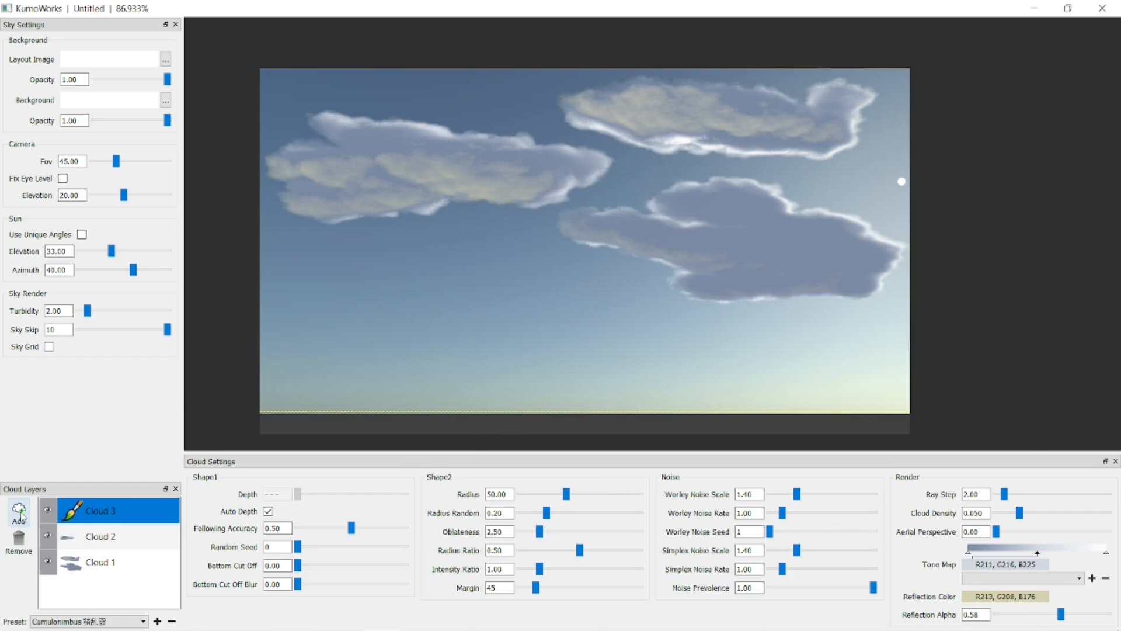
{"action": "mouse_move", "coordinate": [587, 327]}
{"action": "left_mouse_down"}
{"action": "mouse_move", "coordinate": [569, 304]}
{"action": "mouse_move", "coordinate": [348, 314]}
{"action": "mouse_move", "coordinate": [454, 355]}
{"action": "mouse_move", "coordinate": [663, 370]}
{"action": "mouse_move", "coordinate": [648, 321]}
{"action": "left_mouse_up"}
{"action": "mouse_move", "coordinate": [776, 350]}
{"action": "left_mouse_down"}
{"action": "mouse_move", "coordinate": [722, 358]}
{"action": "mouse_move", "coordinate": [752, 377]}
{"action": "mouse_move", "coordinate": [790, 349]}
{"action": "left_mouse_up"}
{"action": "left_click_drag", "start_coordinate": [494, 281], "coordinate": [450, 262]}
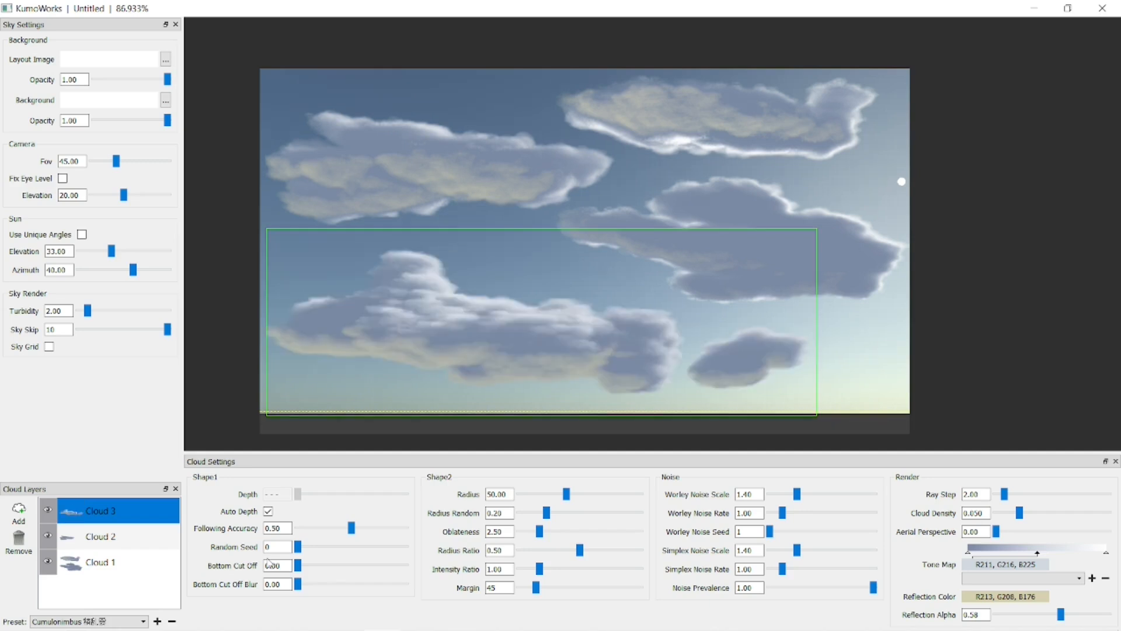
Apply the Fractus preset to the Cloud 3, Cloud 2 and Cloud 1 layers.
{"action": "left_click", "coordinate": [143, 621]}
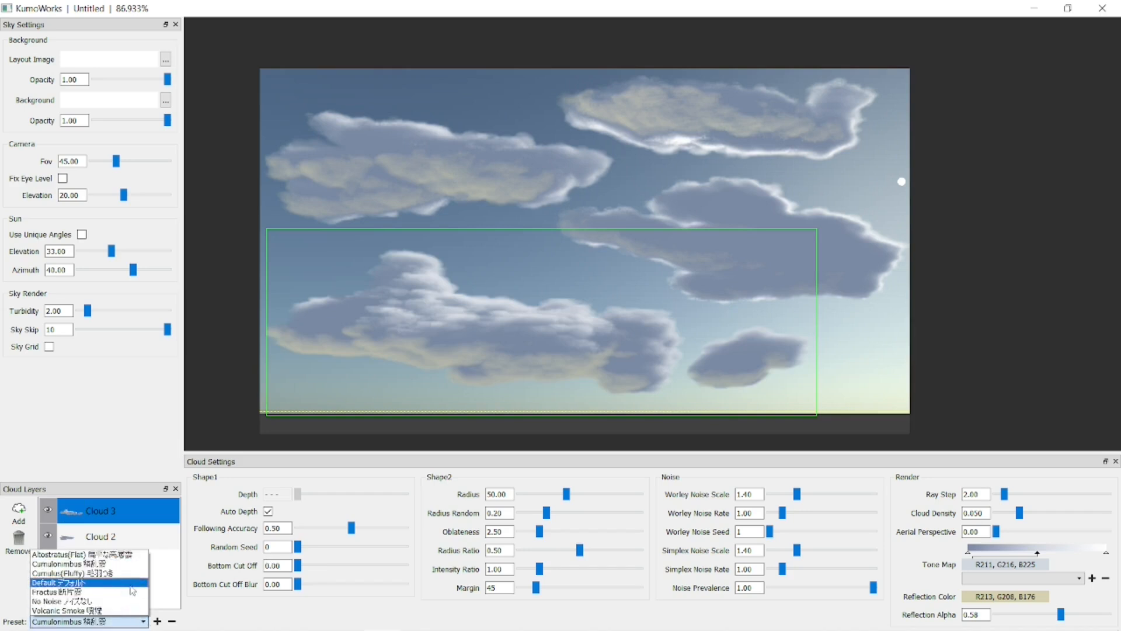
{"action": "left_click", "coordinate": [127, 592]}
{"action": "left_click", "coordinate": [132, 536]}
{"action": "left_click", "coordinate": [140, 624]}
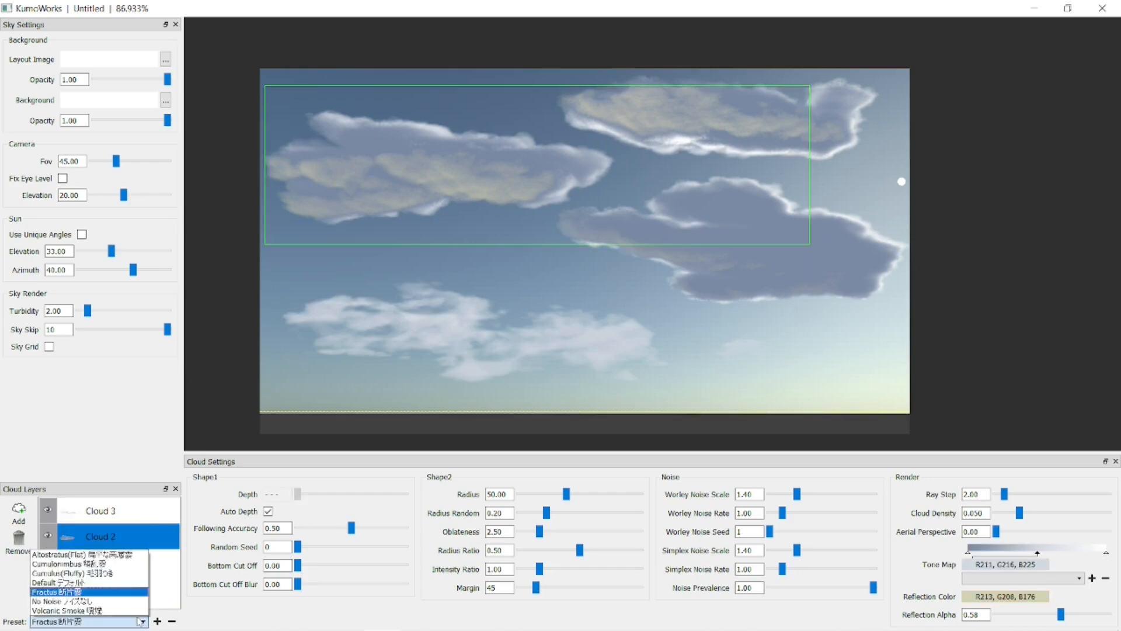
{"action": "left_click", "coordinate": [124, 593]}
{"action": "left_click", "coordinate": [106, 564]}
{"action": "left_click", "coordinate": [139, 625]}
{"action": "left_click", "coordinate": [133, 591]}
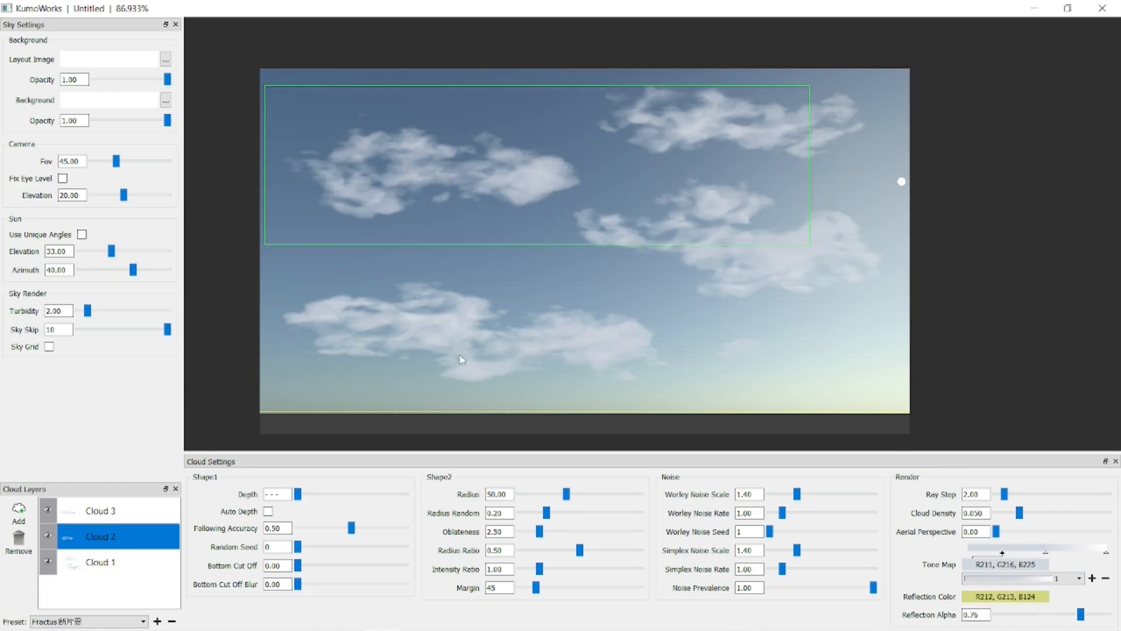
Lower the sun to just above the horizon and raise it back to about mid-height at the sky's right edge.
{"action": "left_click_drag", "start_coordinate": [903, 182], "coordinate": [903, 383]}
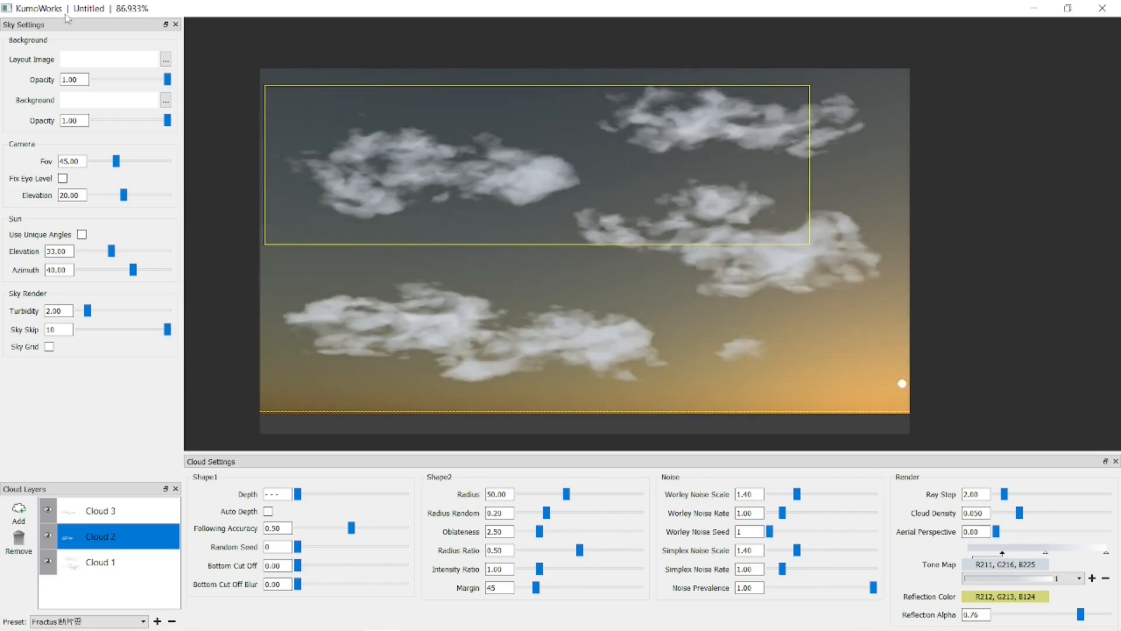
{"action": "left_click_drag", "start_coordinate": [902, 384], "coordinate": [903, 224]}
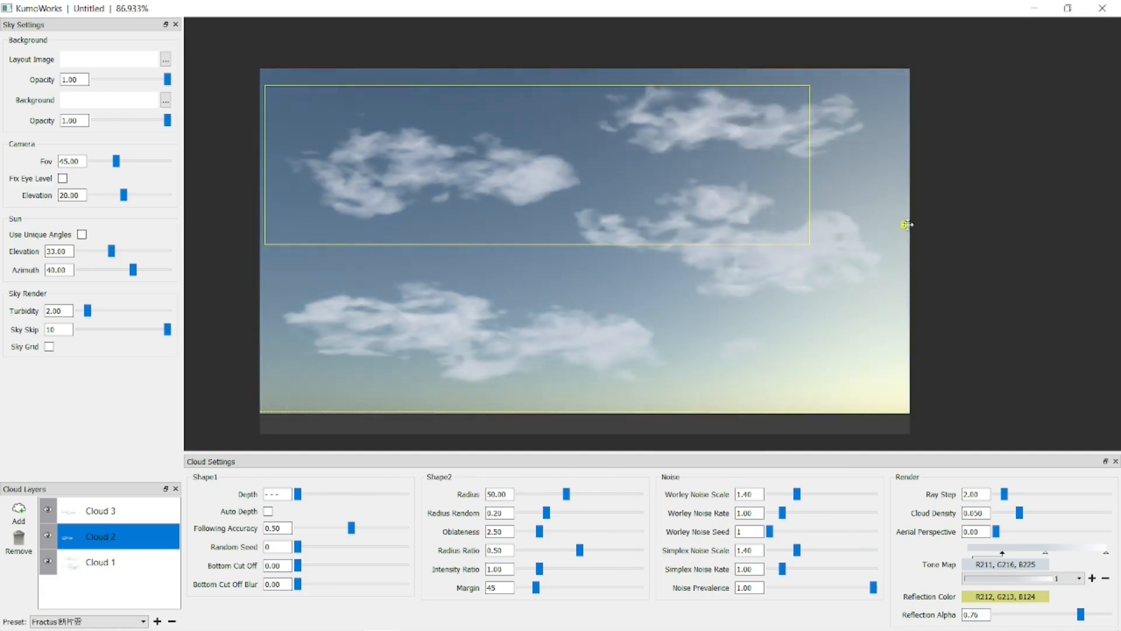
Show the toolbar and try to render the scene without an output folder or file name.
{"action": "right_click", "coordinate": [63, 25]}
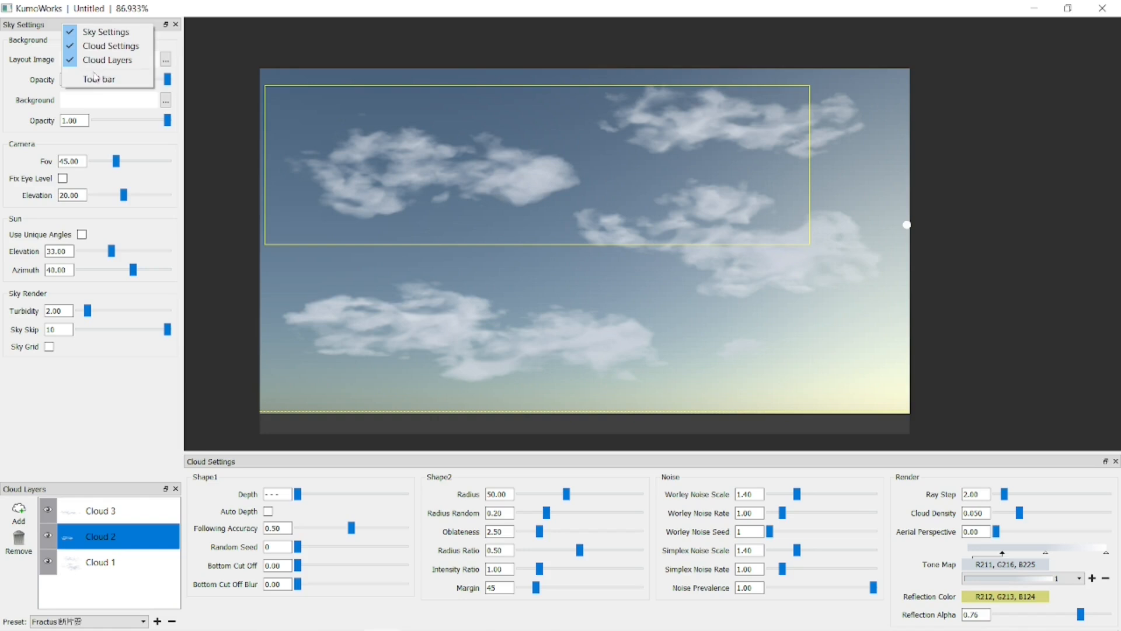
{"action": "left_click", "coordinate": [96, 78]}
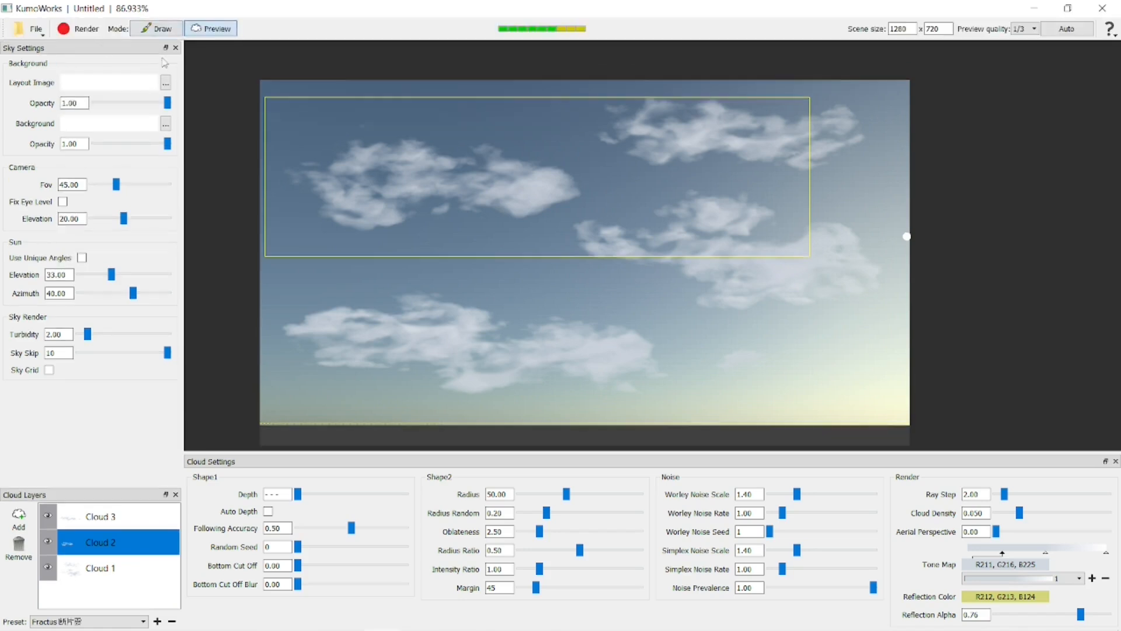
{"action": "left_click", "coordinate": [85, 29]}
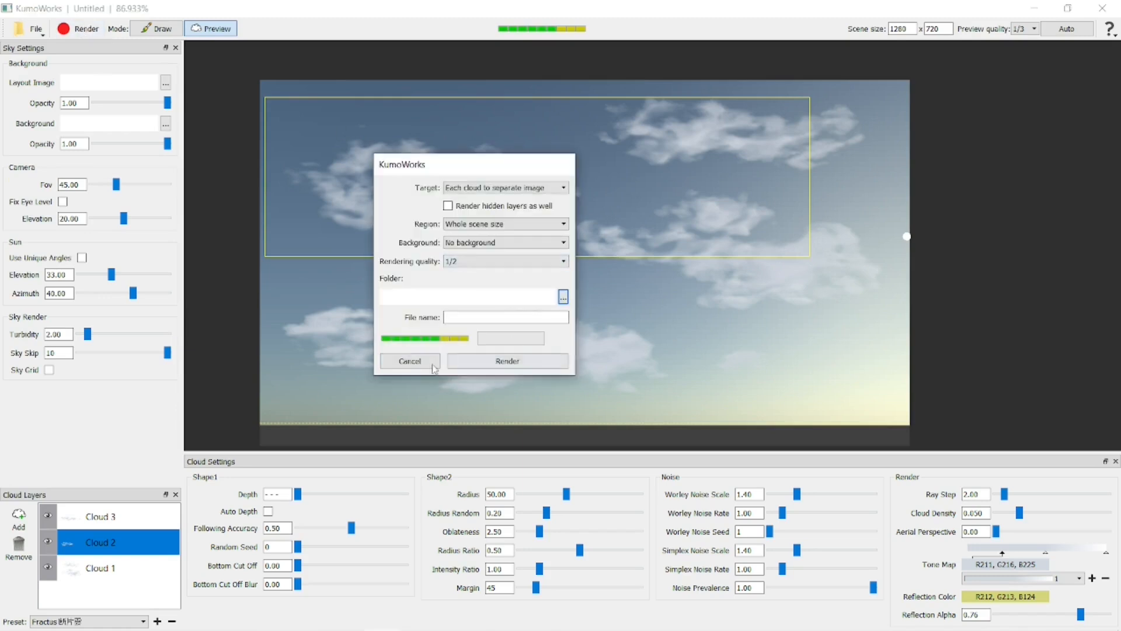
{"action": "left_click", "coordinate": [491, 360]}
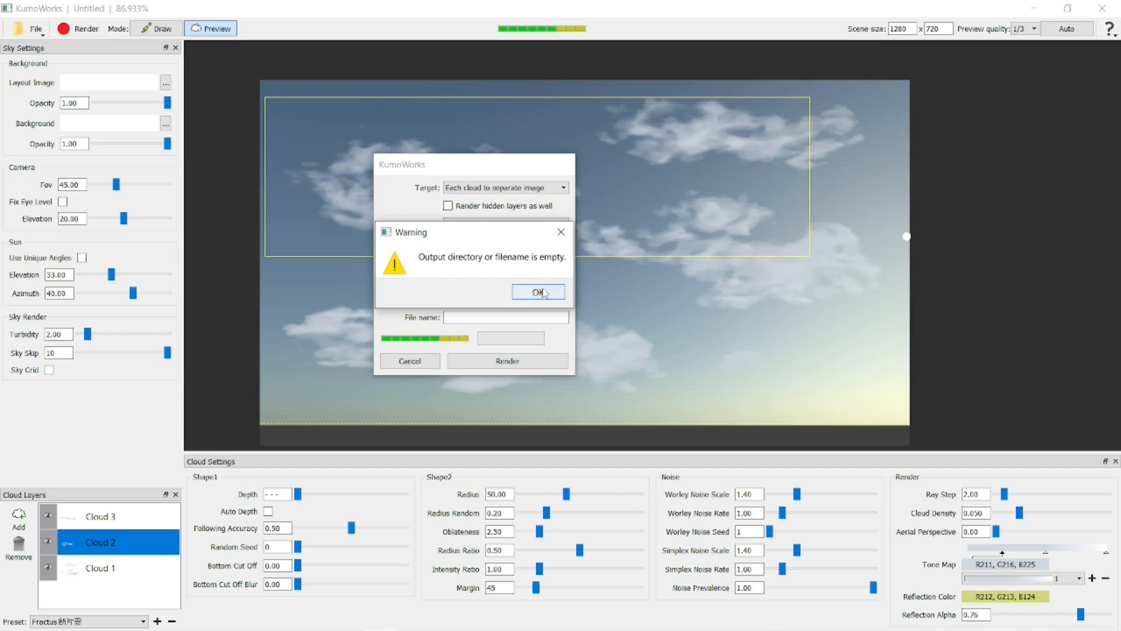
{"action": "left_click", "coordinate": [539, 292]}
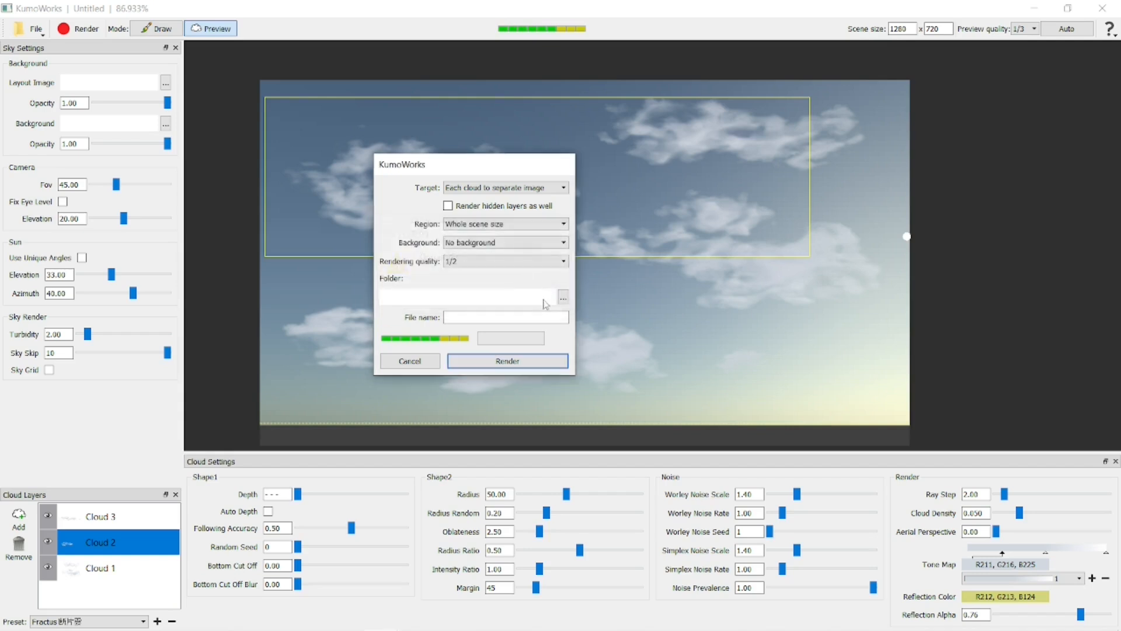
Render each cloud to a separate image named "Clouds - 01" in the "FX - Adding clouds to the sky" folder.
{"action": "left_click", "coordinate": [563, 296]}
{"action": "double_click", "coordinate": [587, 324]}
{"action": "left_click", "coordinate": [608, 324]}
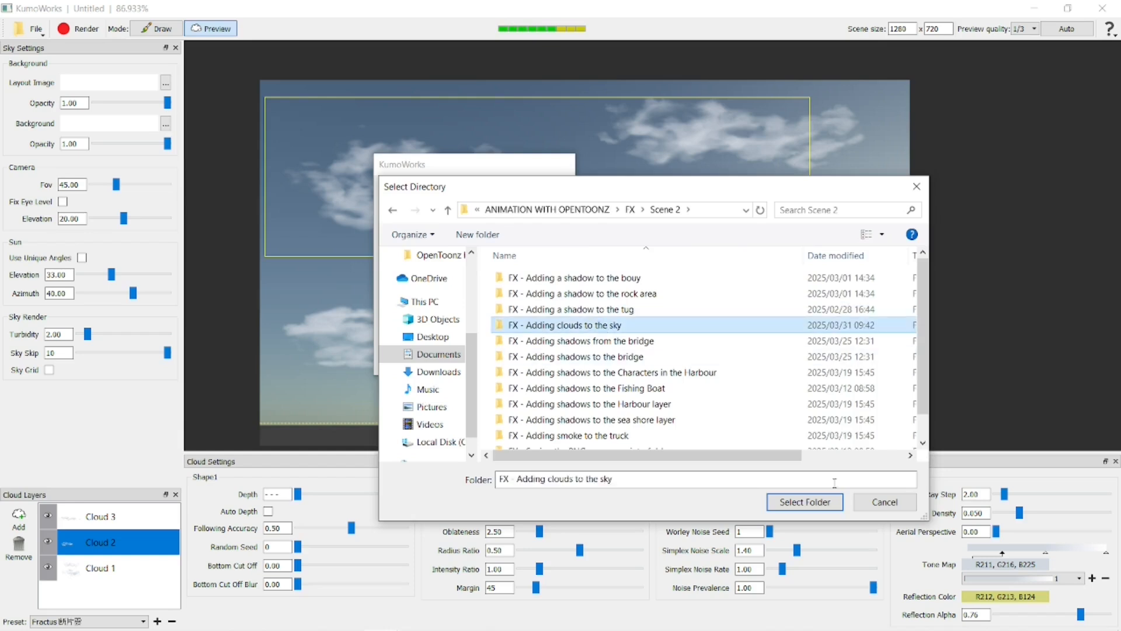
{"action": "left_click", "coordinate": [805, 502]}
{"action": "left_click", "coordinate": [584, 318]}
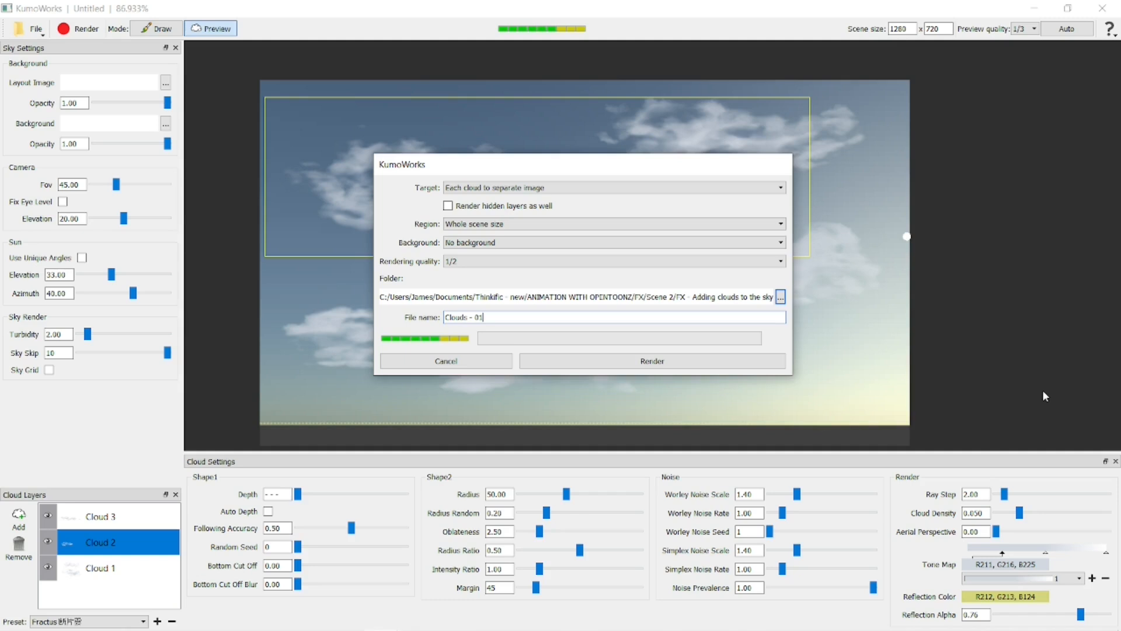
{"action": "left_click", "coordinate": [669, 355]}
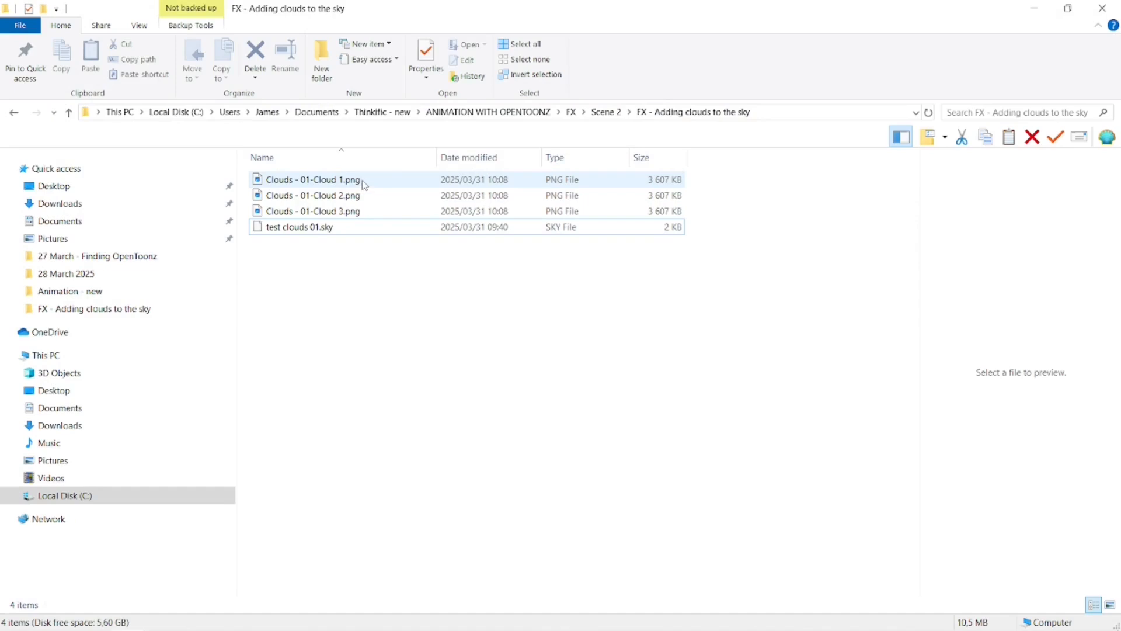
In File Explorer, view the rendered images Clouds - 01-Cloud 1.png, Clouds - 01-Cloud 2.png and Clouds - 01-Cloud 3.png one after another.
{"action": "double_click", "coordinate": [365, 185]}
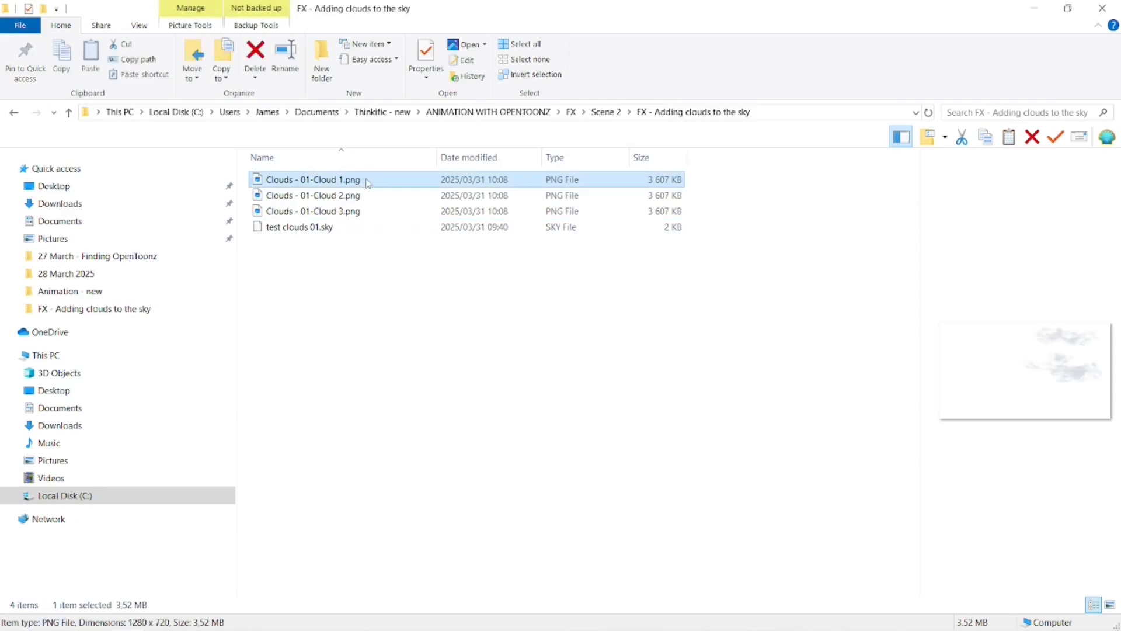
{"action": "left_click", "coordinate": [851, 78]}
{"action": "double_click", "coordinate": [365, 192]}
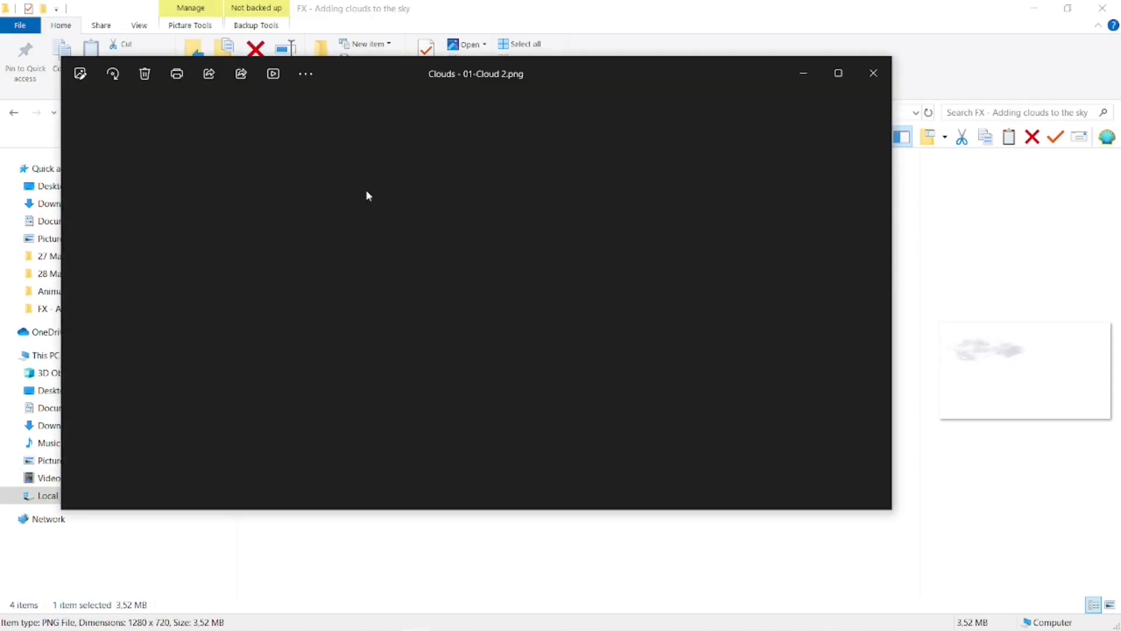
{"action": "left_click", "coordinate": [876, 73]}
{"action": "double_click", "coordinate": [411, 212]}
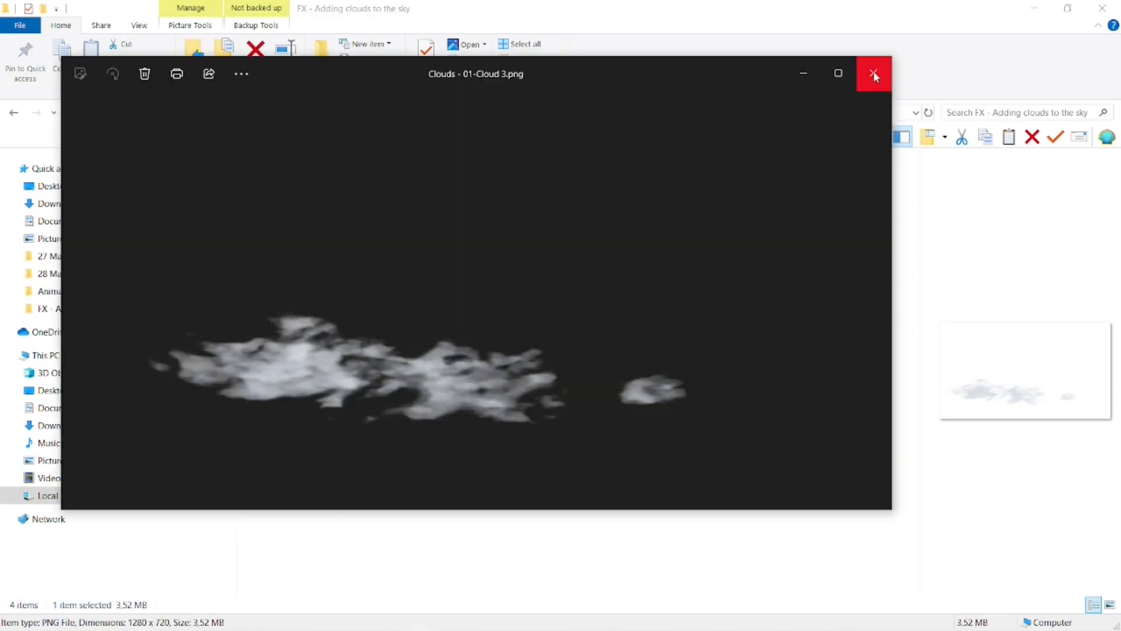
{"action": "left_click", "coordinate": [873, 73]}
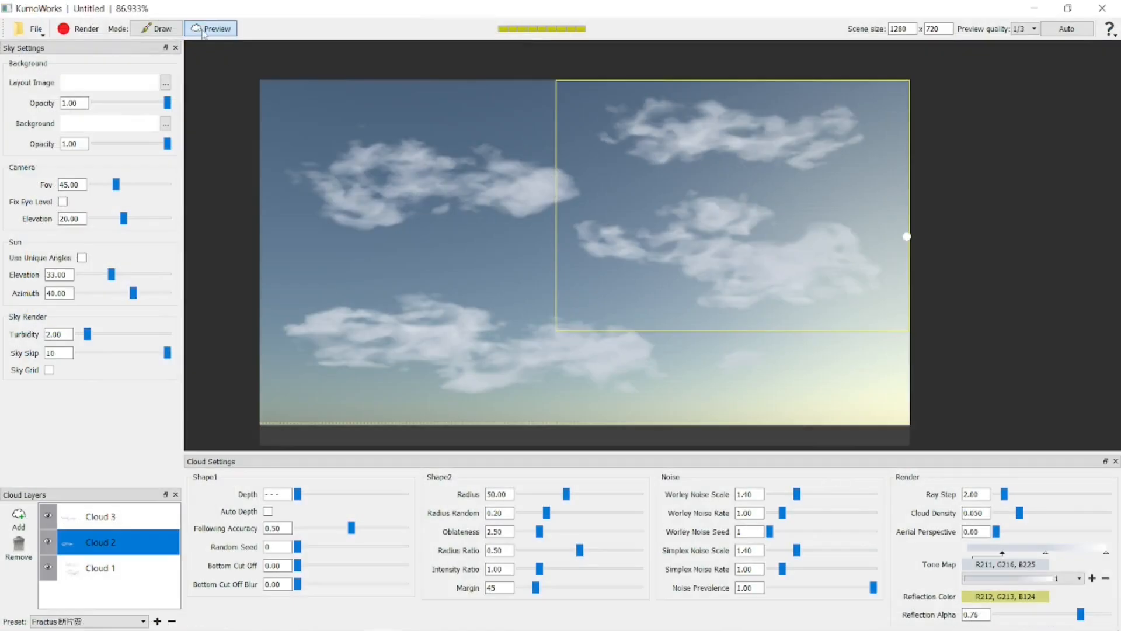
In KumoWorks, render the clouds again at Full quality with the background rendered separately.
{"action": "left_click", "coordinate": [82, 31]}
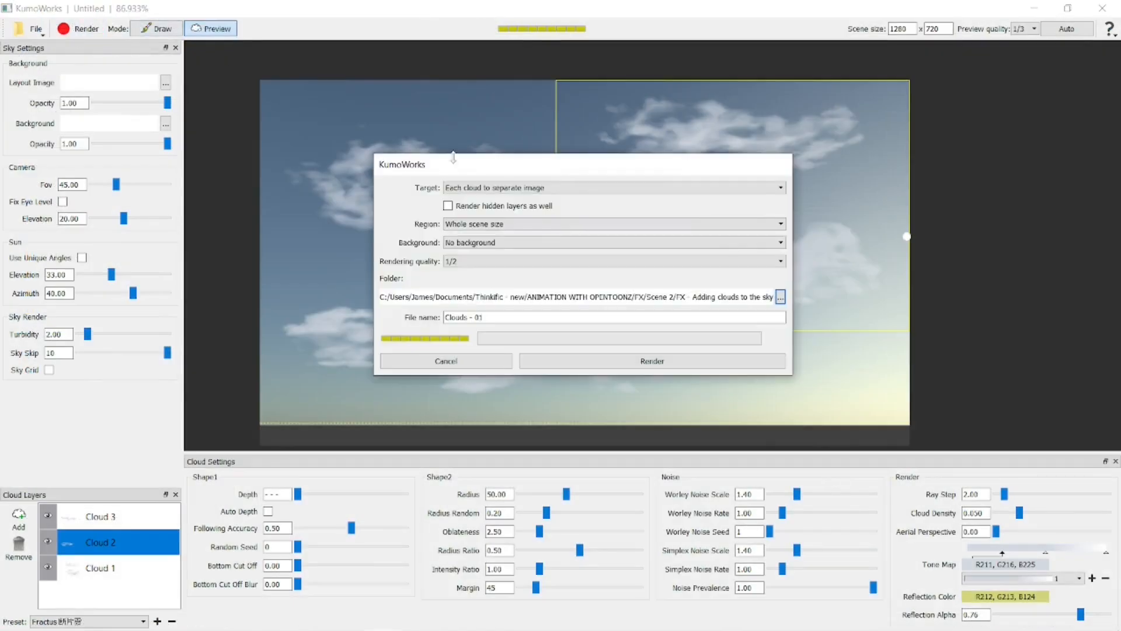
{"action": "left_click", "coordinate": [584, 244]}
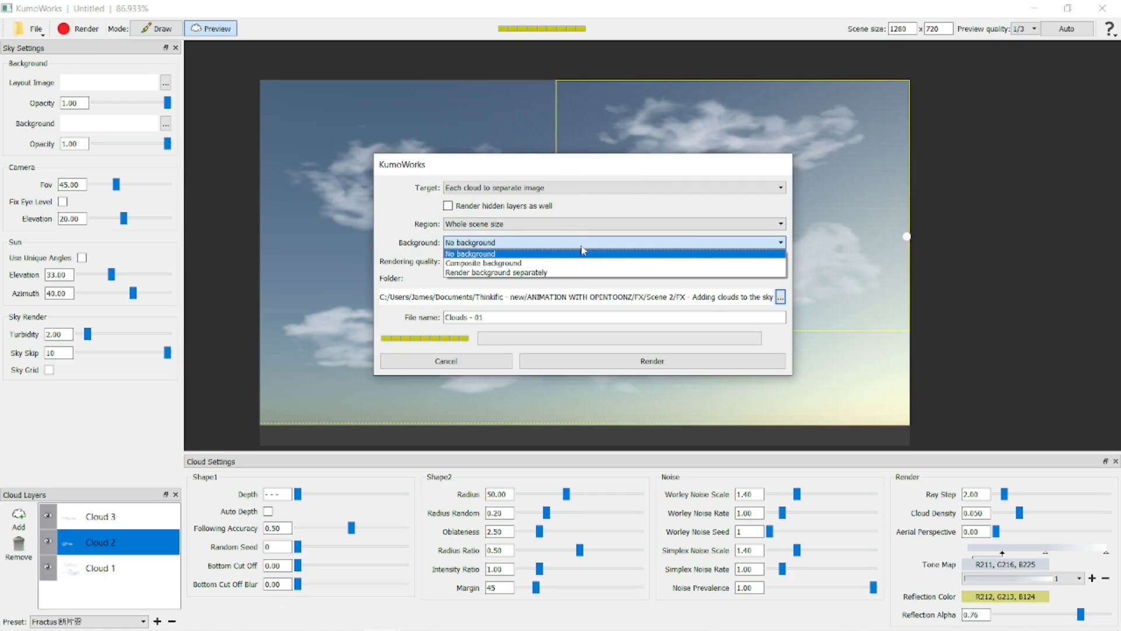
{"action": "left_click", "coordinate": [572, 275]}
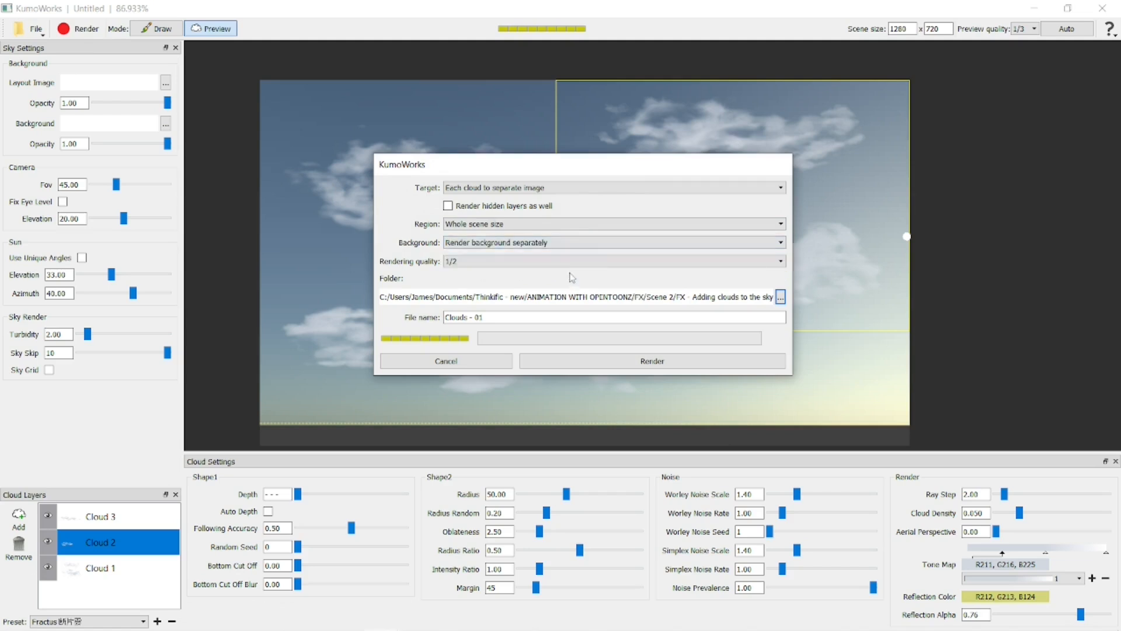
{"action": "left_click", "coordinate": [770, 188]}
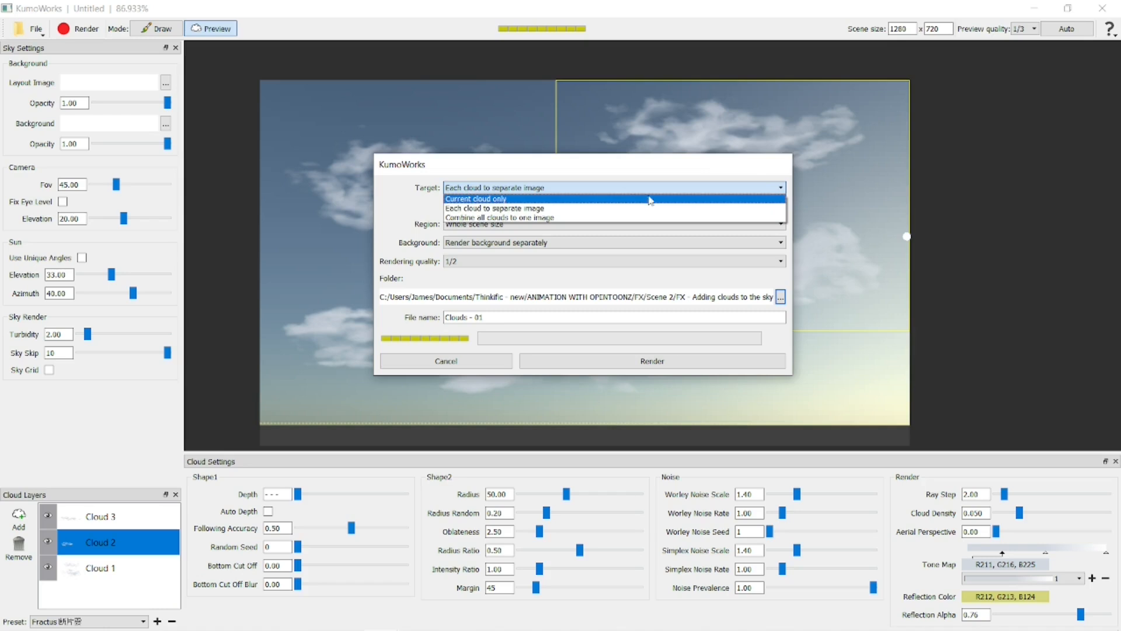
{"action": "left_click", "coordinate": [400, 199]}
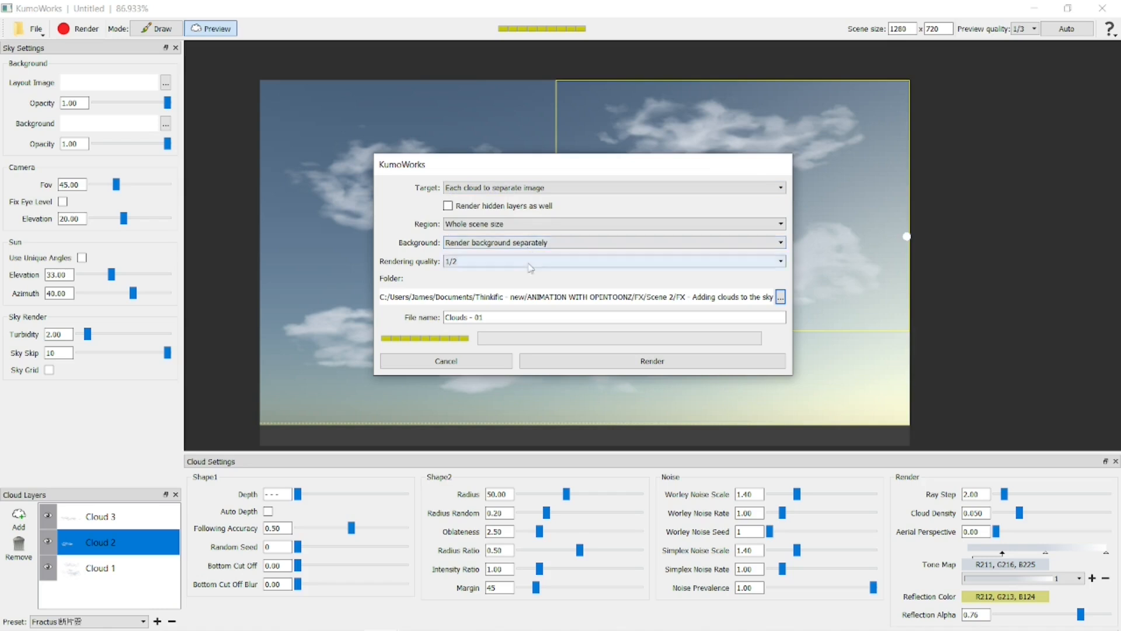
{"action": "left_click", "coordinate": [528, 262]}
{"action": "left_click", "coordinate": [528, 274]}
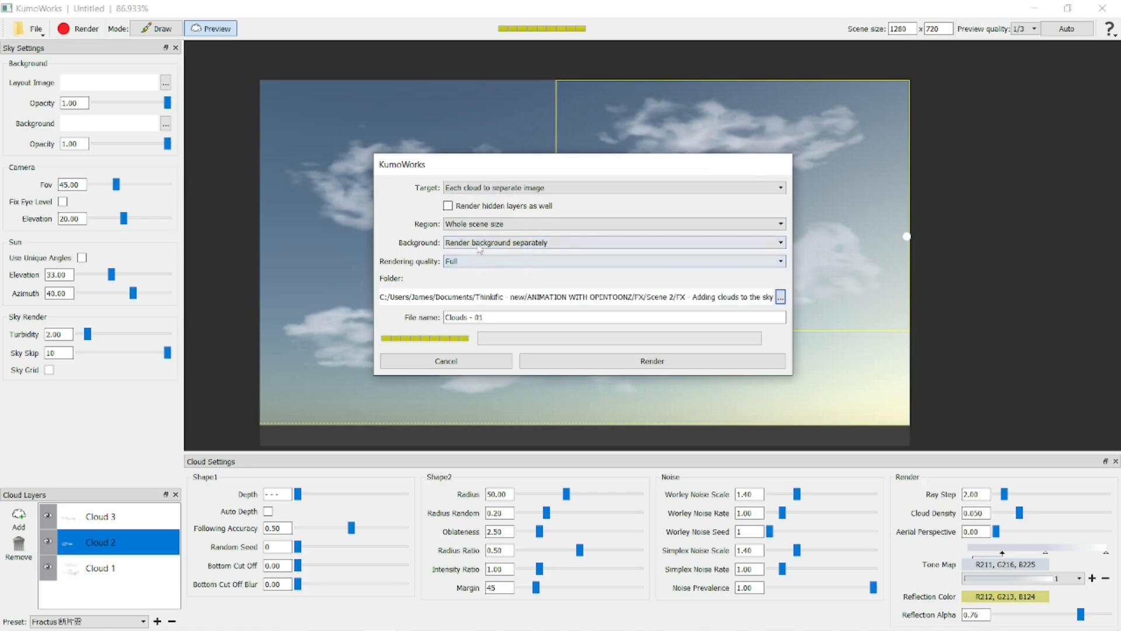
{"action": "left_click", "coordinate": [681, 363]}
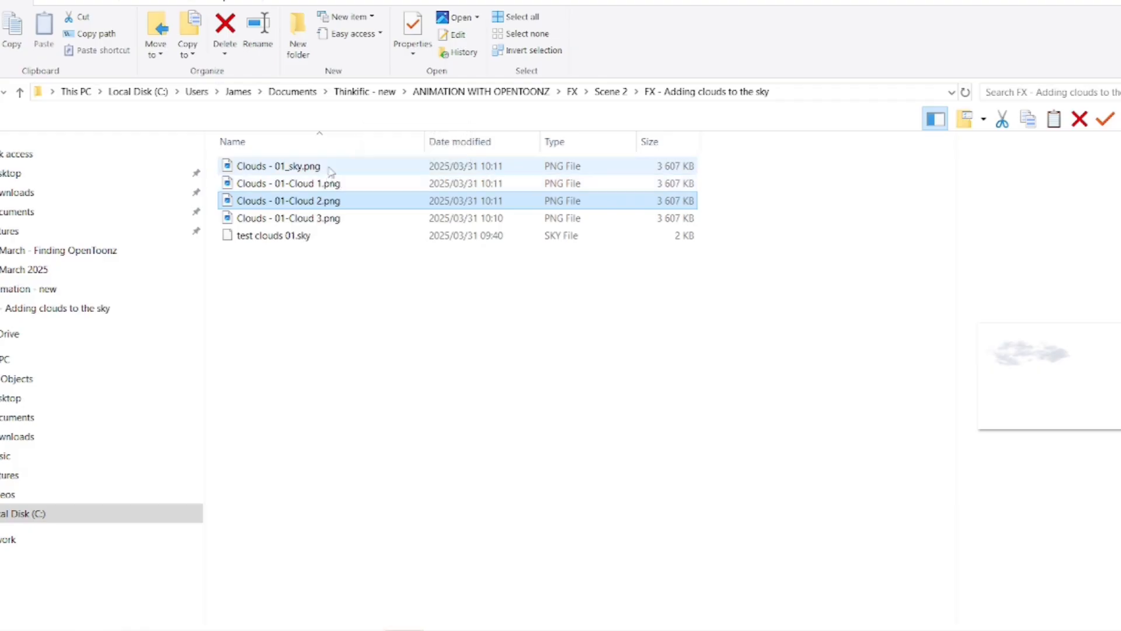
In File Explorer, view the rendered Clouds - 01_sky.png and narrow the folder's navigation pane.
{"action": "left_click", "coordinate": [334, 169]}
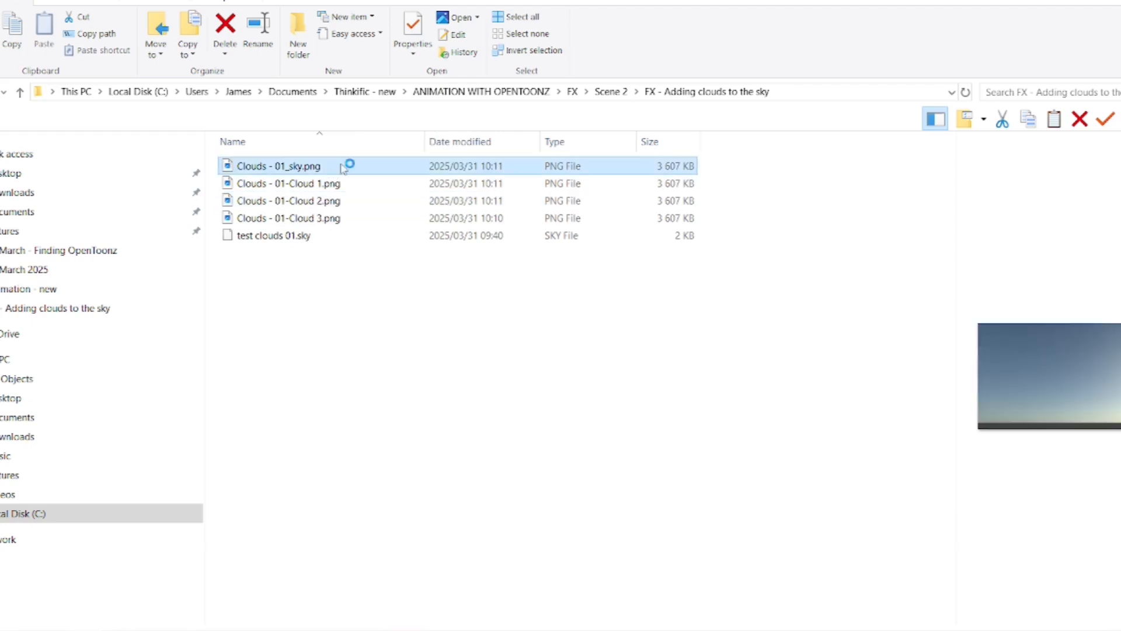
{"action": "double_click", "coordinate": [345, 169]}
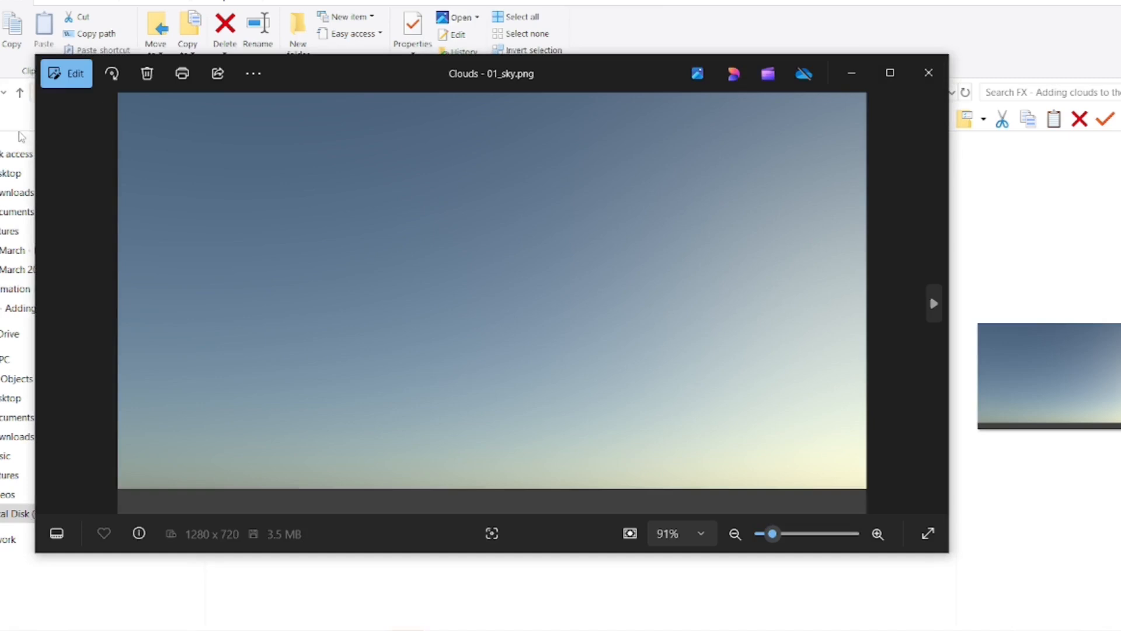
{"action": "left_click", "coordinate": [929, 72]}
{"action": "left_click_drag", "start_coordinate": [204, 163], "coordinate": [9, 164]}
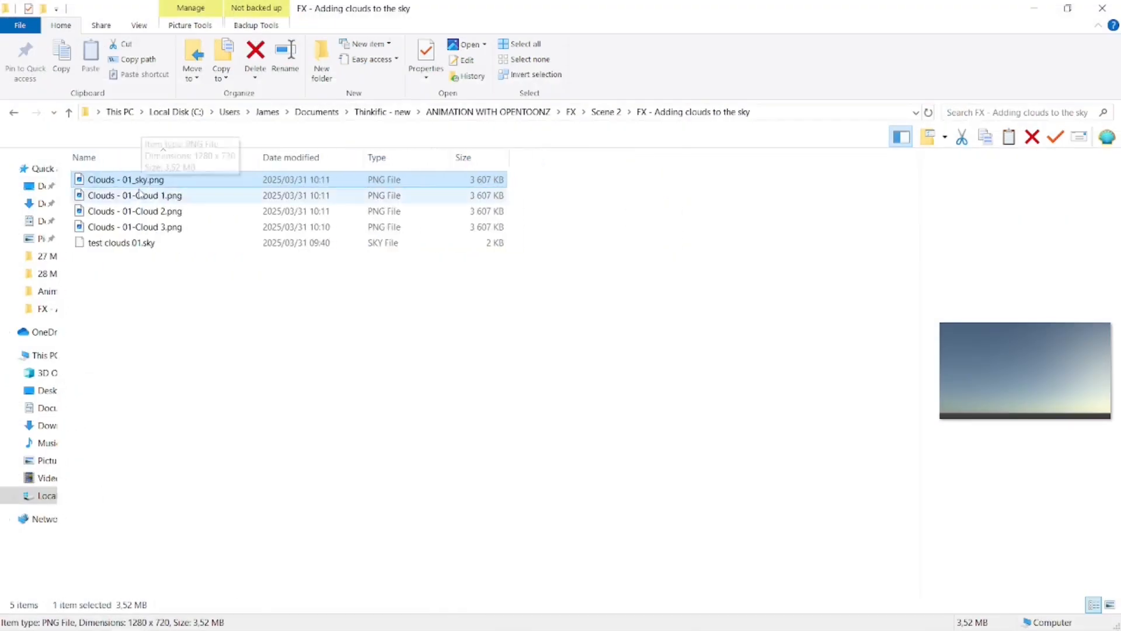
Copy Clouds - 01_sky.png and the three Clouds - 01-Cloud PNGs into the "Scene 2 - Sky" inputs folder of OpenToonz course Project 1.
{"action": "left_click", "coordinate": [162, 218], "text": "shift"}
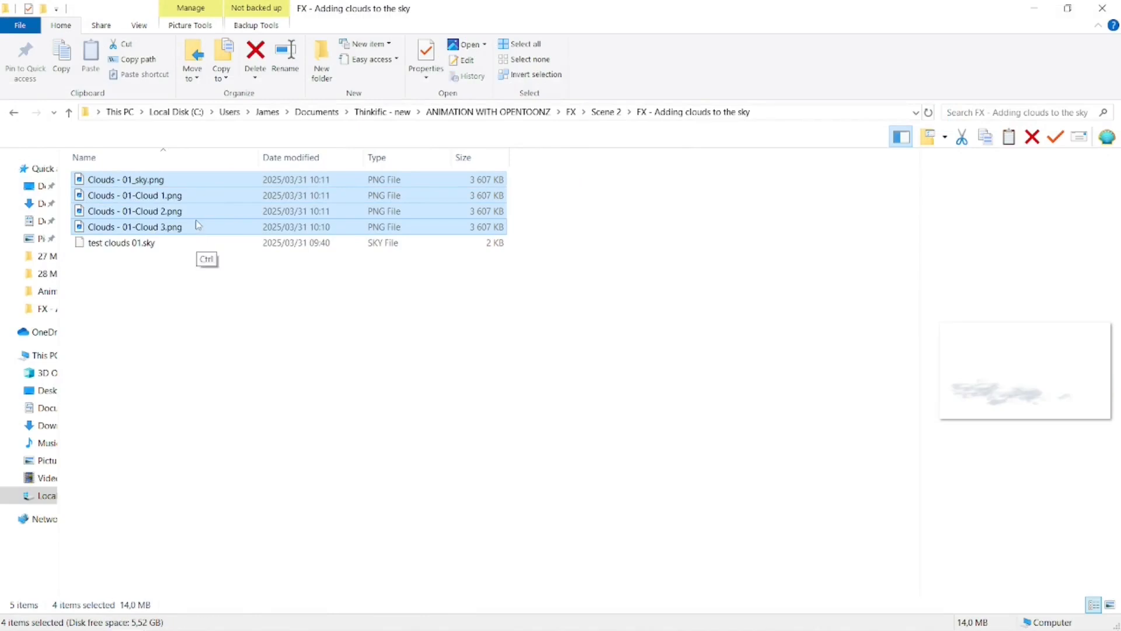
{"action": "left_click", "coordinate": [47, 496]}
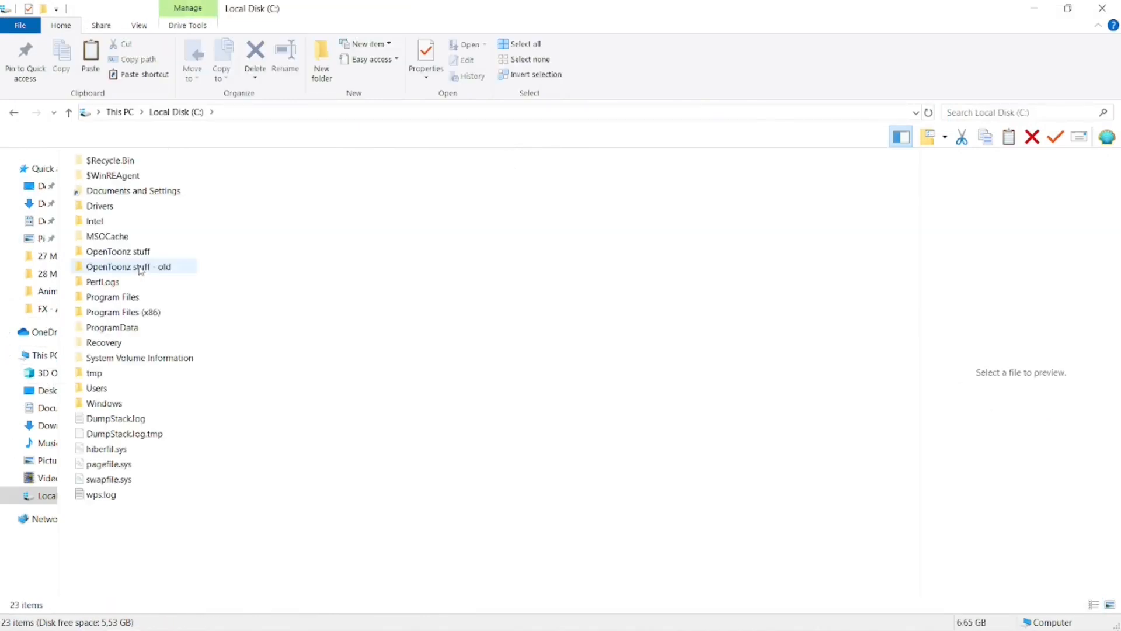
{"action": "double_click", "coordinate": [136, 251]}
{"action": "double_click", "coordinate": [132, 290]}
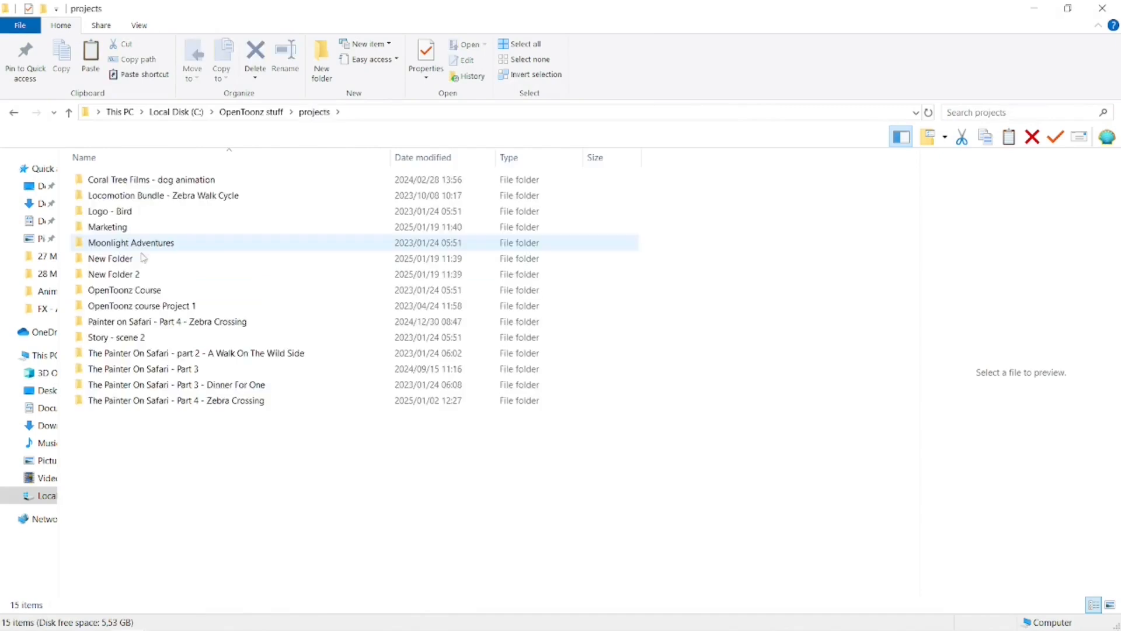
{"action": "double_click", "coordinate": [142, 305]}
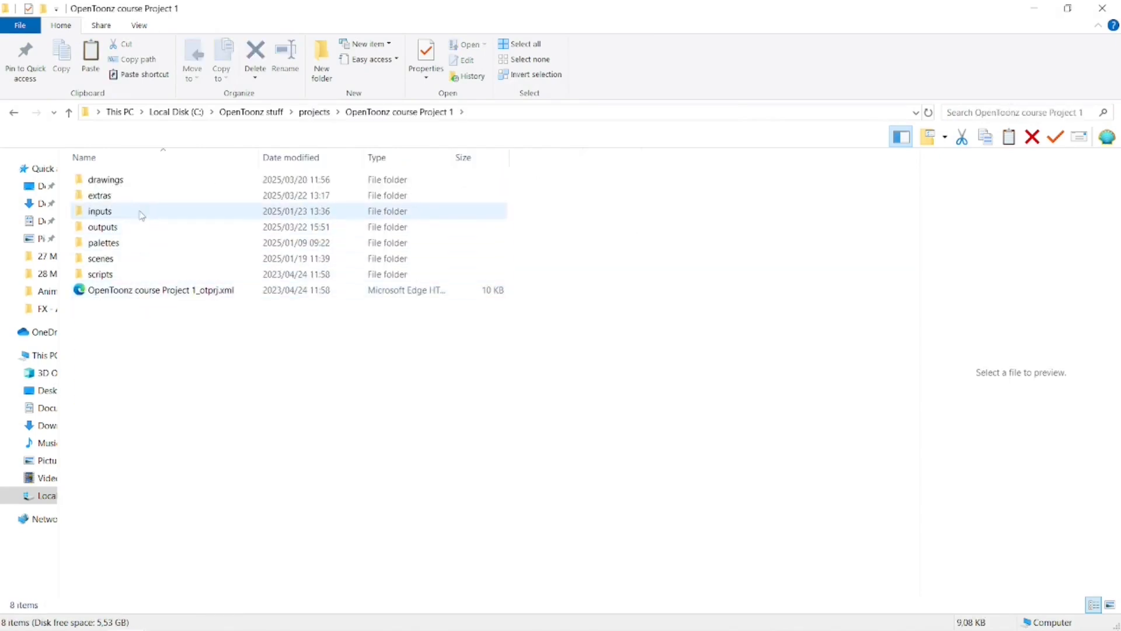
{"action": "double_click", "coordinate": [142, 216]}
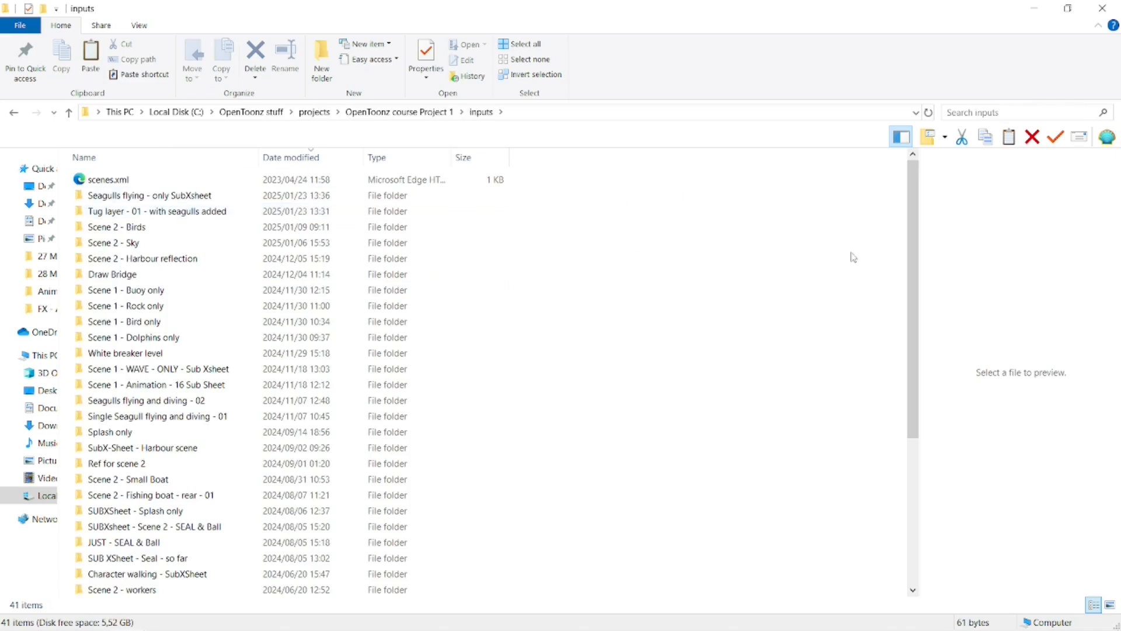
{"action": "left_click", "coordinate": [213, 158]}
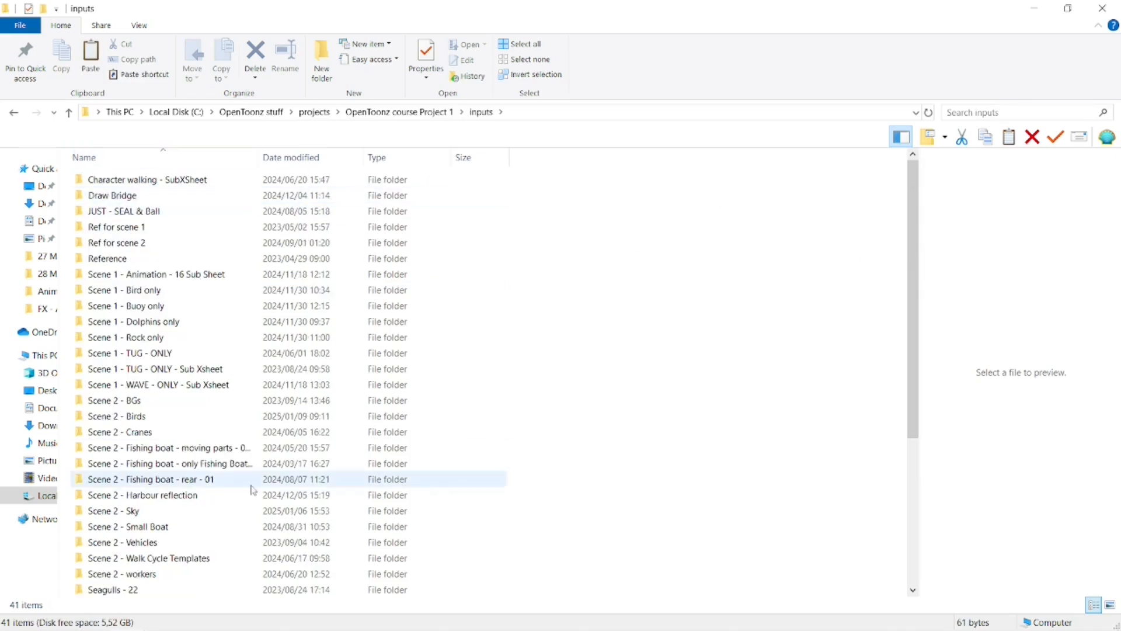
{"action": "double_click", "coordinate": [127, 518]}
{"action": "key", "text": "ctrl+v"}
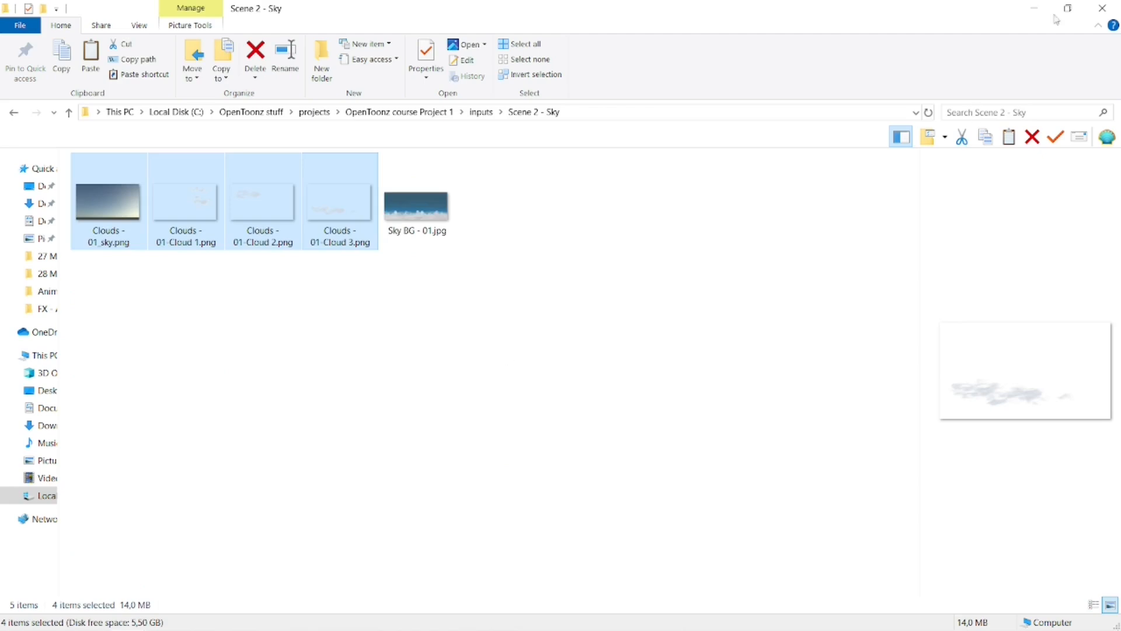
In OpenToonz, load the three cloud PNGs and Clouds - 01_sky.png from inputs\Scene 2 - Sky, starting at frame 1 of Col2.
{"action": "left_click", "coordinate": [1032, 9]}
{"action": "left_click", "coordinate": [750, 159]}
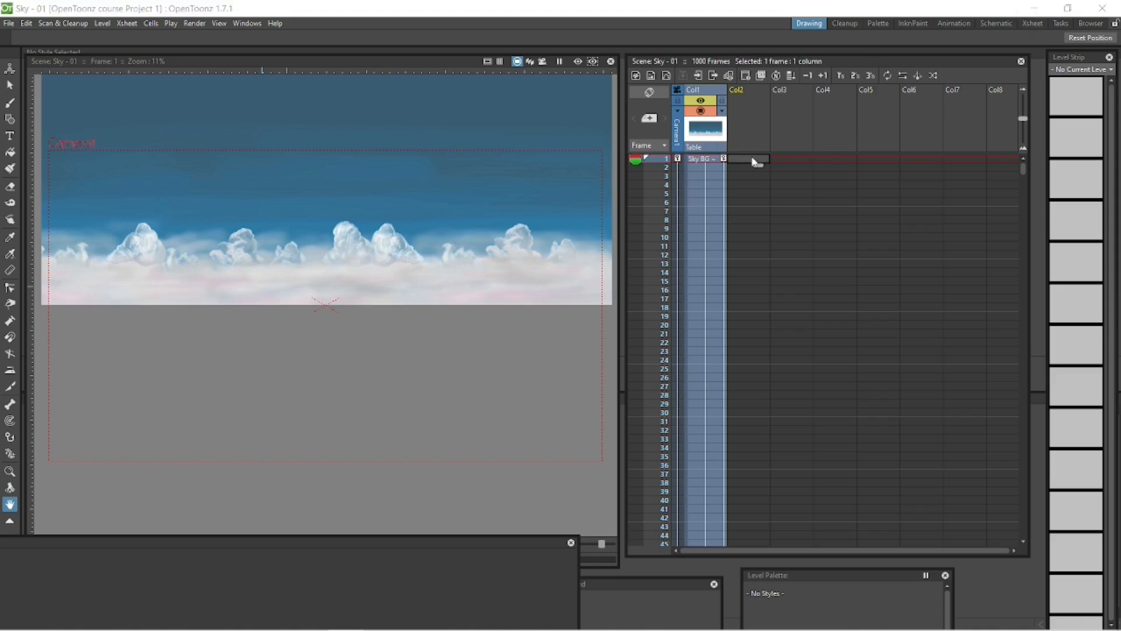
{"action": "right_click", "coordinate": [756, 163]}
{"action": "left_click", "coordinate": [771, 165]}
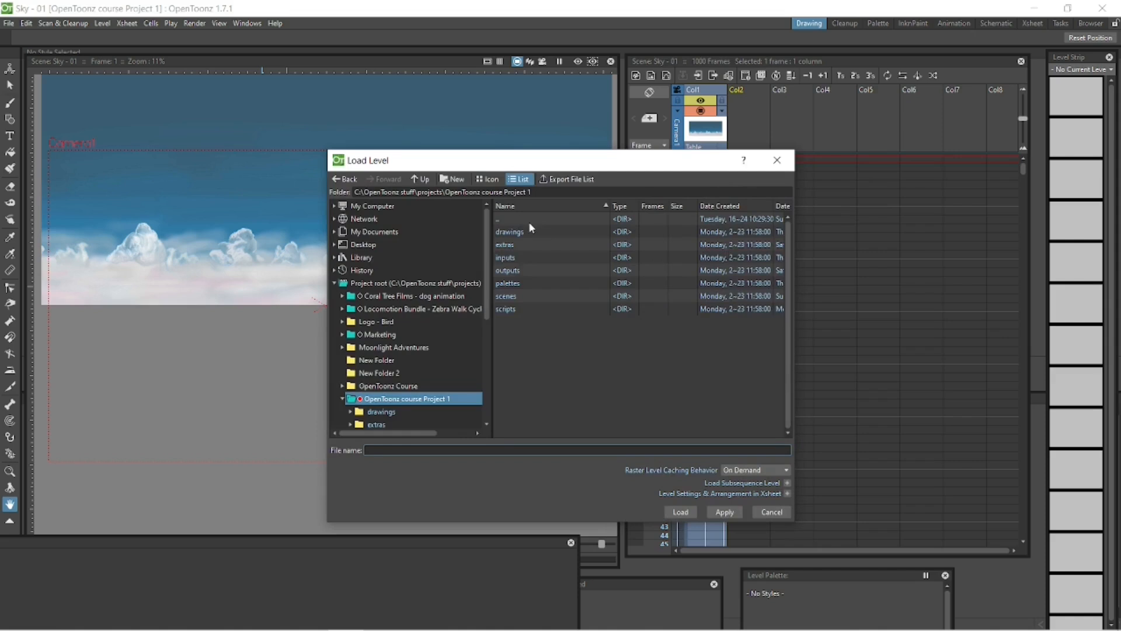
{"action": "double_click", "coordinate": [513, 258]}
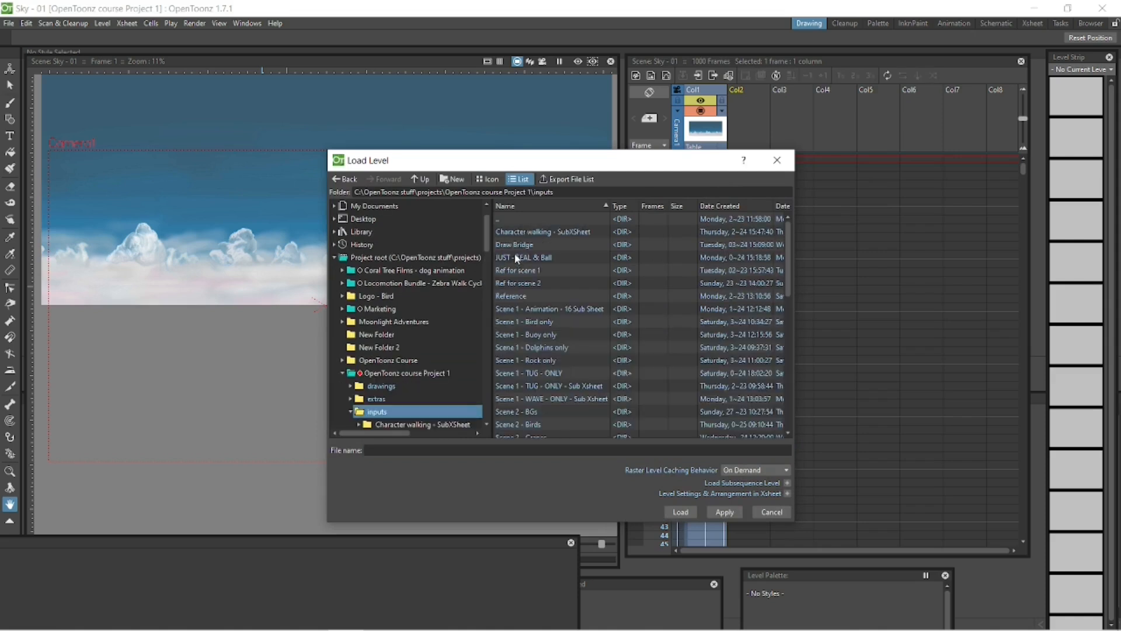
{"action": "scroll", "coordinate": [571, 398], "scroll_direction": "down", "scroll_amount": 3}
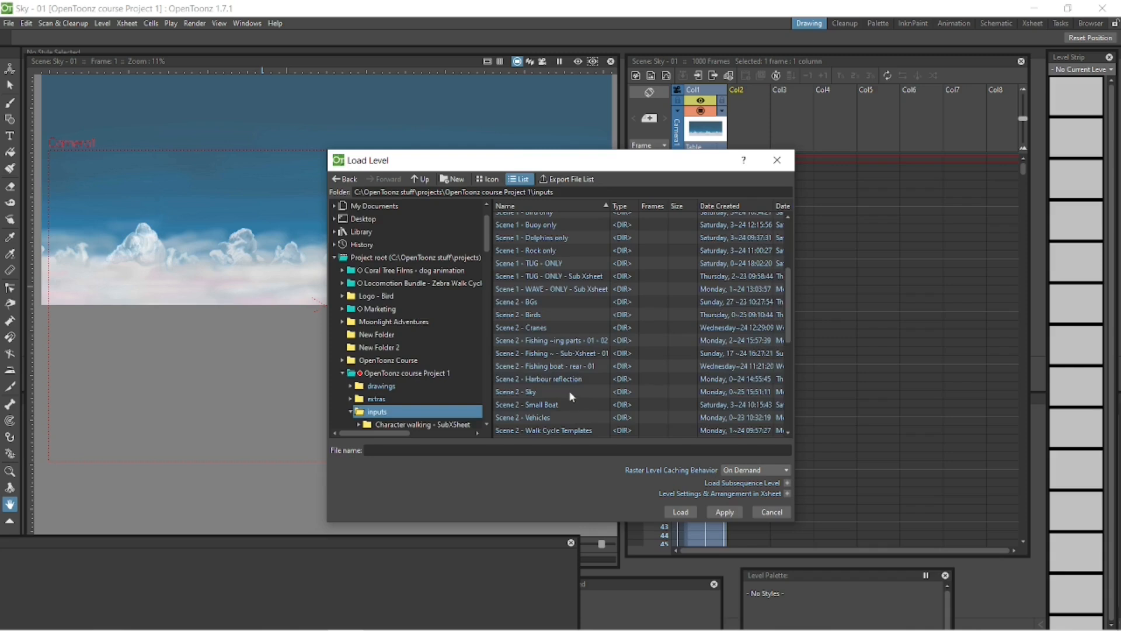
{"action": "double_click", "coordinate": [569, 391]}
{"action": "left_click", "coordinate": [559, 272], "text": "shift"}
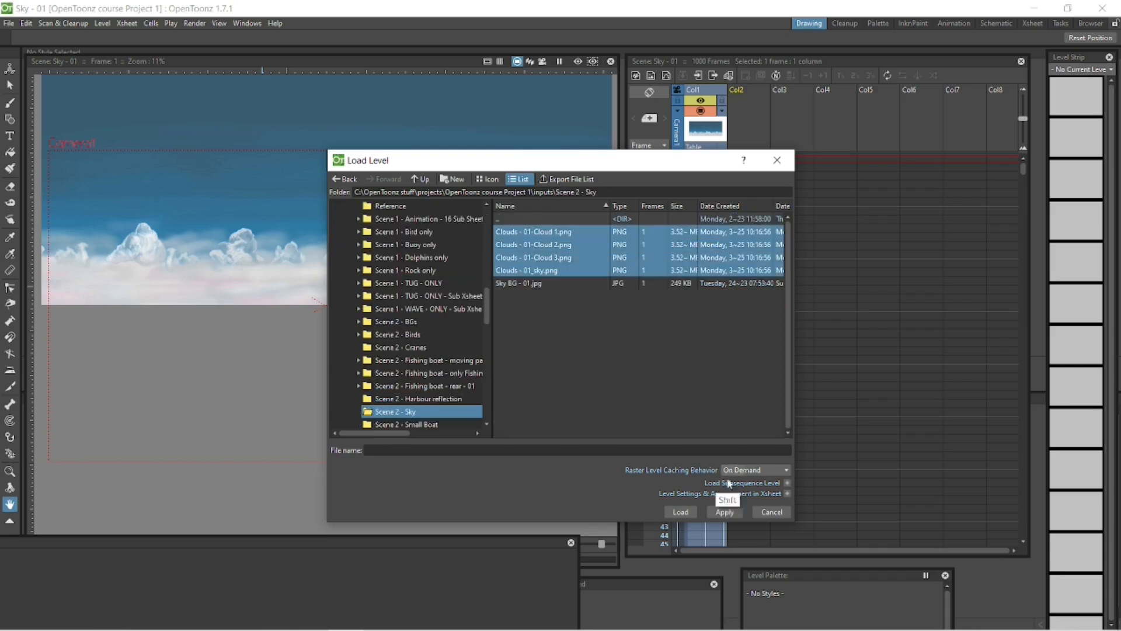
{"action": "left_click", "coordinate": [681, 512]}
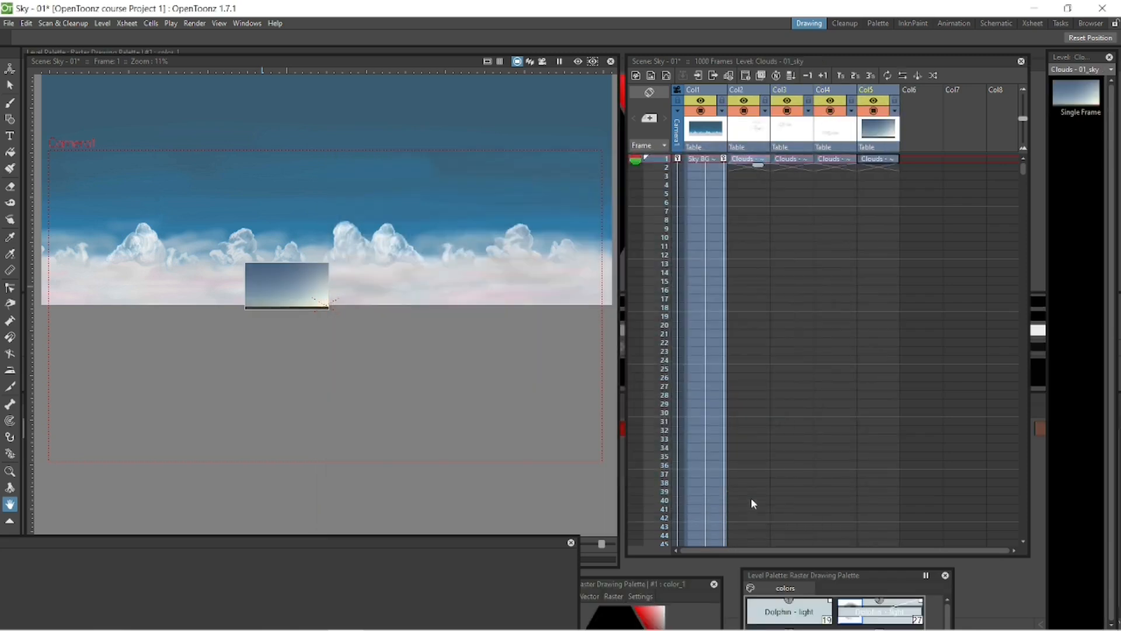
Scale the Clouds - 01_sky image to about 712% and hide the Sky BG - 01 column in the viewer and render.
{"action": "left_click", "coordinate": [10, 69]}
{"action": "left_click", "coordinate": [82, 81]}
{"action": "left_click_drag", "start_coordinate": [321, 274], "coordinate": [523, 192], "text": "shift"}
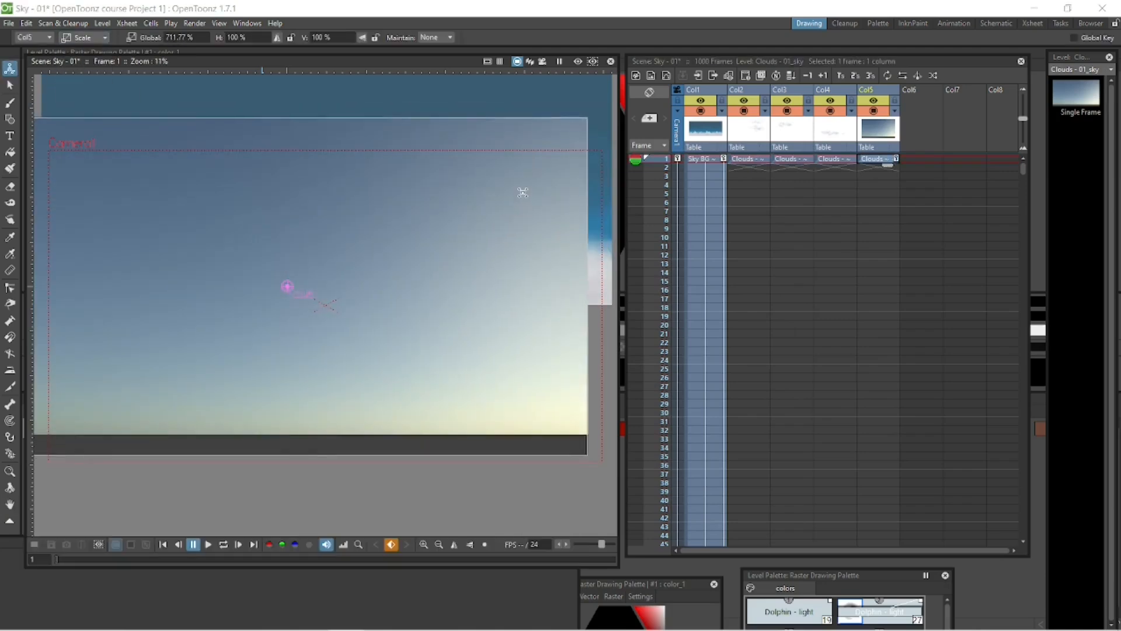
{"action": "key", "text": "shift+space"}
{"action": "left_click_drag", "start_coordinate": [533, 272], "coordinate": [534, 290], "text": "shift"}
{"action": "left_click", "coordinate": [697, 110]}
{"action": "left_click", "coordinate": [695, 101]}
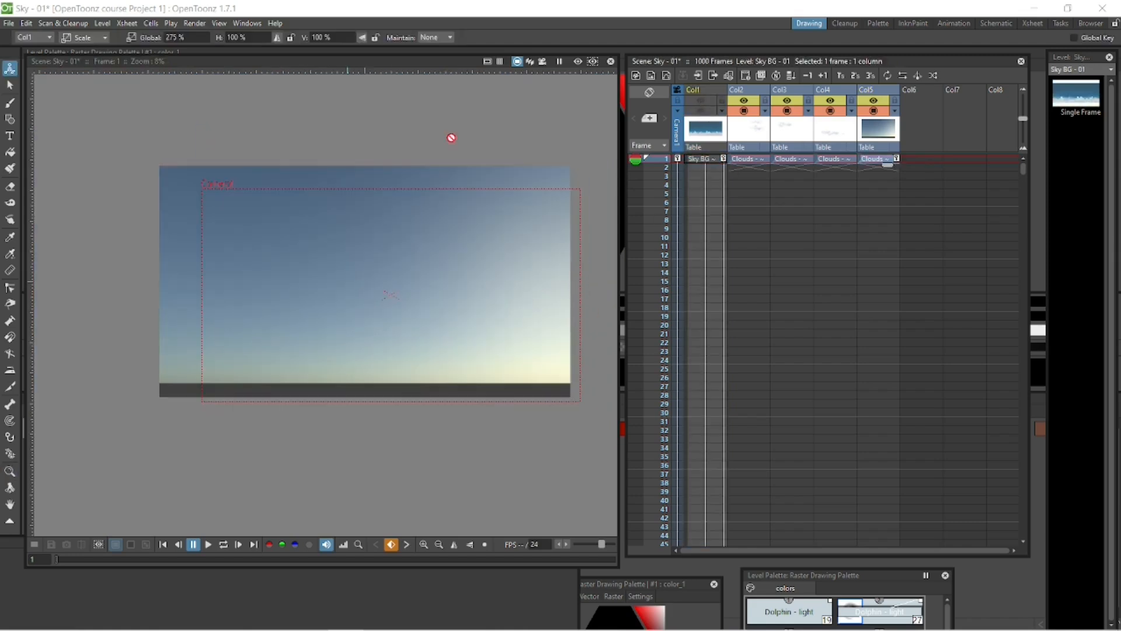
Move the Clouds - 01_sky image so it covers the camera frame and set its global scale to 750%.
{"action": "left_click", "coordinate": [875, 158]}
{"action": "left_click", "coordinate": [86, 38]}
{"action": "left_click", "coordinate": [81, 51]}
{"action": "left_click_drag", "start_coordinate": [471, 256], "coordinate": [491, 278]}
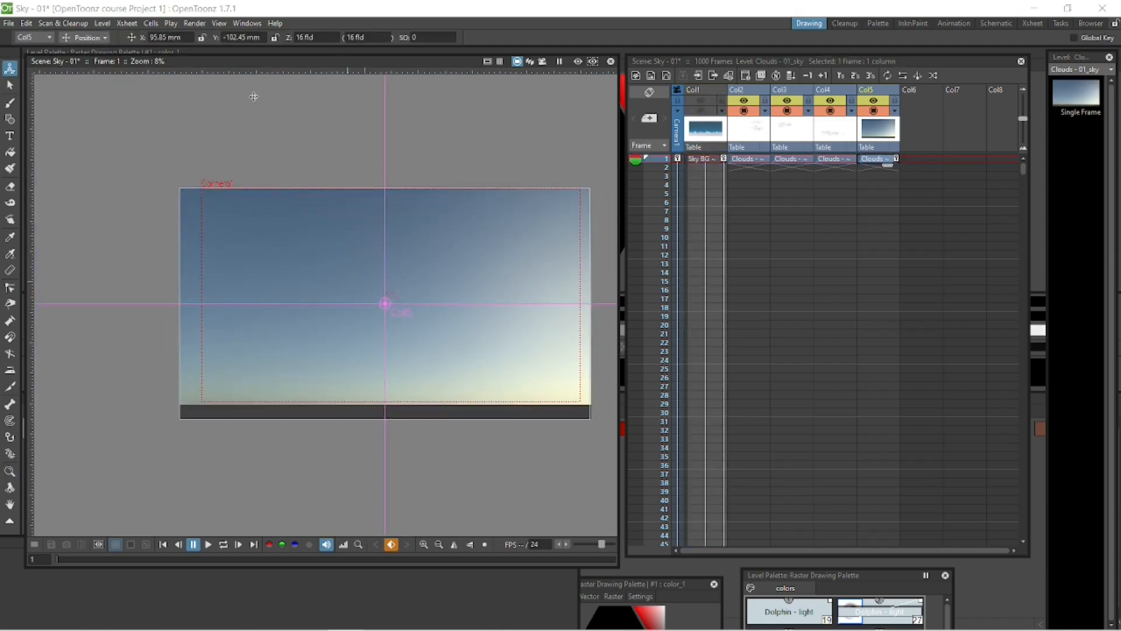
{"action": "left_click", "coordinate": [86, 38]}
{"action": "left_click", "coordinate": [82, 81]}
{"action": "left_click", "coordinate": [188, 38]}
{"action": "type", "text": "750"}
{"action": "key", "text": "Return"}
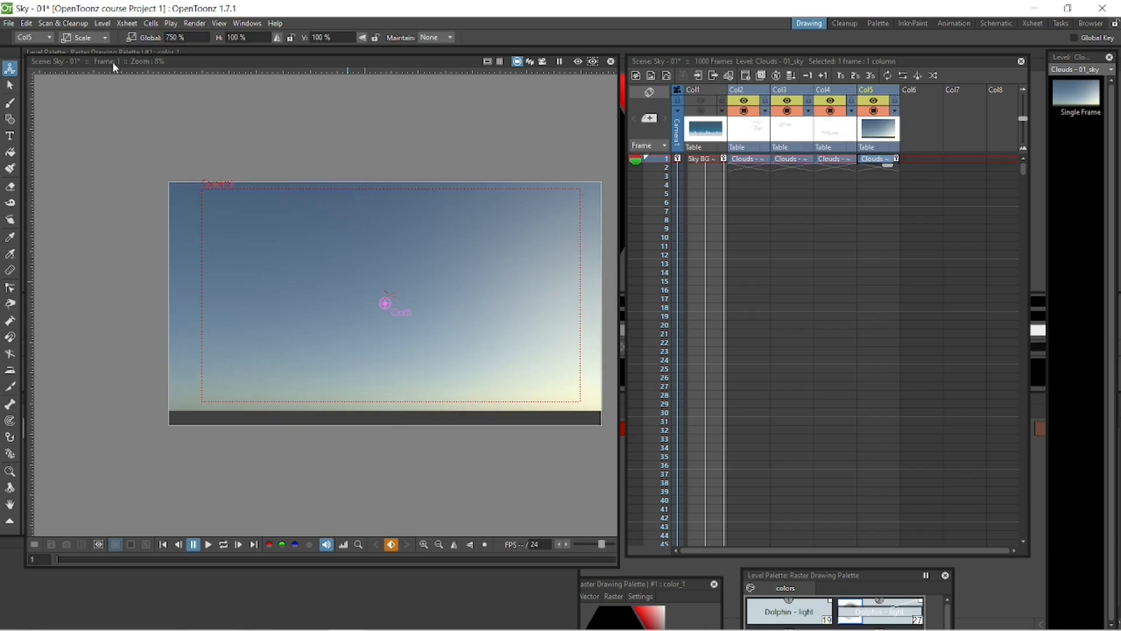
Move the Cloud 3 column in front of the sky column and enlarge the cloud.
{"action": "left_click", "coordinate": [85, 38]}
{"action": "left_click", "coordinate": [81, 51]}
{"action": "left_click", "coordinate": [840, 160]}
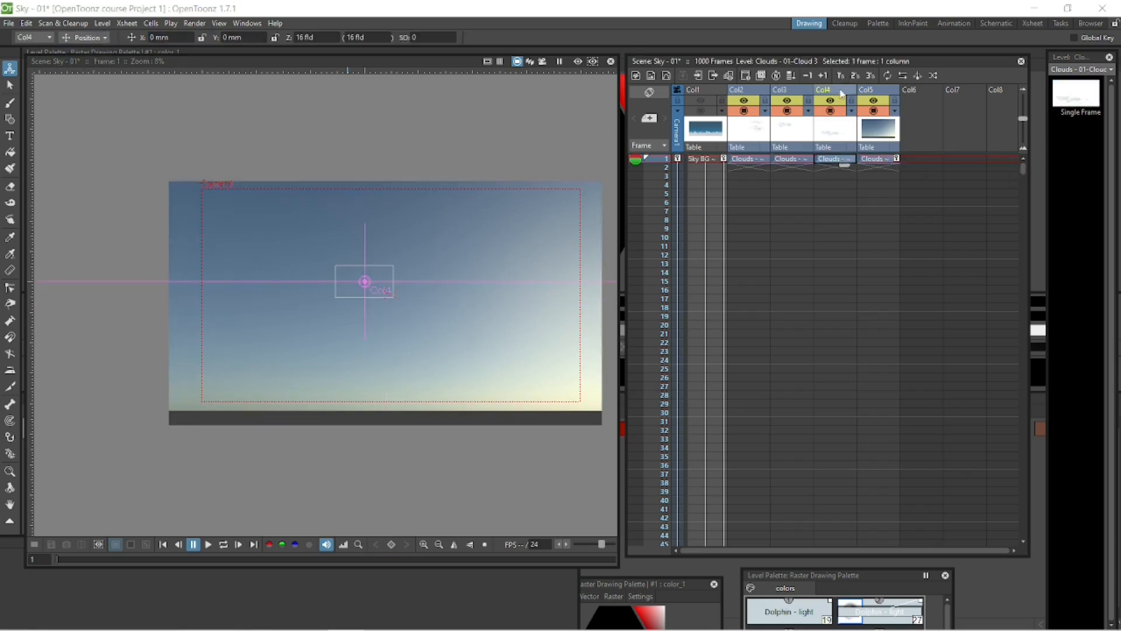
{"action": "left_click_drag", "start_coordinate": [832, 90], "coordinate": [897, 90]}
{"action": "left_click", "coordinate": [85, 38]}
{"action": "left_click", "coordinate": [93, 80]}
{"action": "left_click_drag", "start_coordinate": [390, 273], "coordinate": [489, 249]}
Bring the Cloud 2 and Cloud 1 columns in front of the sky column and enlarge both, Cloud 1 to about 302%.
{"action": "left_click", "coordinate": [796, 160]}
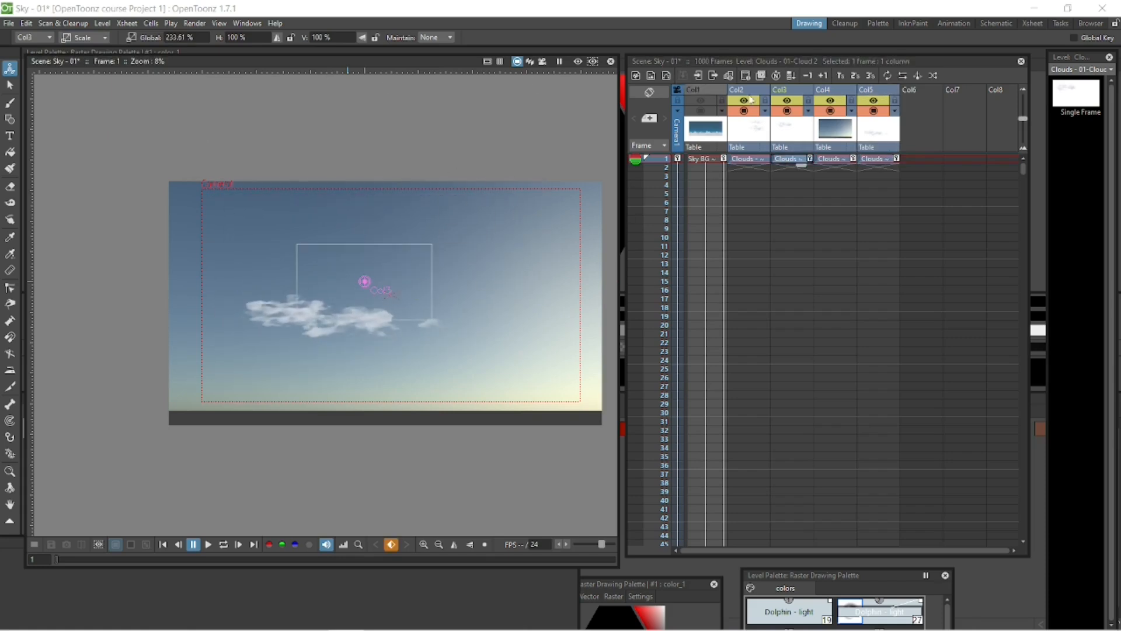
{"action": "left_click_drag", "start_coordinate": [790, 90], "coordinate": [833, 87]}
{"action": "left_click_drag", "start_coordinate": [419, 266], "coordinate": [468, 212]}
{"action": "left_click", "coordinate": [752, 160]}
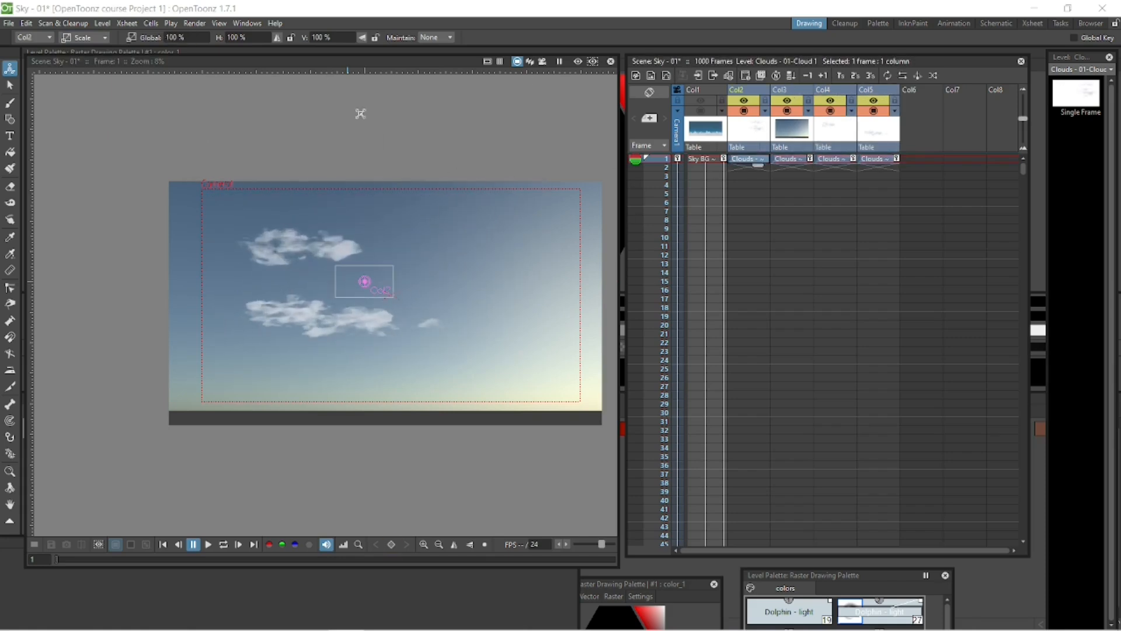
{"action": "left_click_drag", "start_coordinate": [741, 89], "coordinate": [870, 90]}
{"action": "left_click_drag", "start_coordinate": [388, 270], "coordinate": [499, 210]}
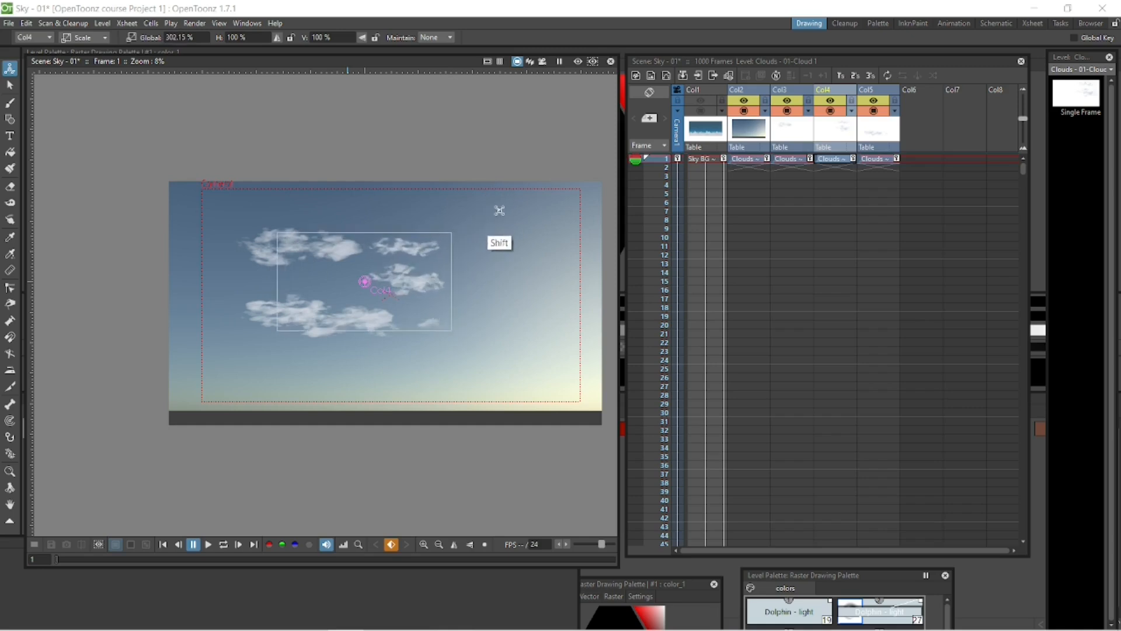
Move Cloud 1 and Cloud 2 towards the right side of the sky, Cloud 2 to about X 380 mm.
{"action": "left_click", "coordinate": [105, 38]}
{"action": "left_click", "coordinate": [82, 47]}
{"action": "left_click_drag", "start_coordinate": [403, 272], "coordinate": [552, 274]}
{"action": "left_click", "coordinate": [795, 163]}
{"action": "left_click_drag", "start_coordinate": [380, 240], "coordinate": [461, 239]}
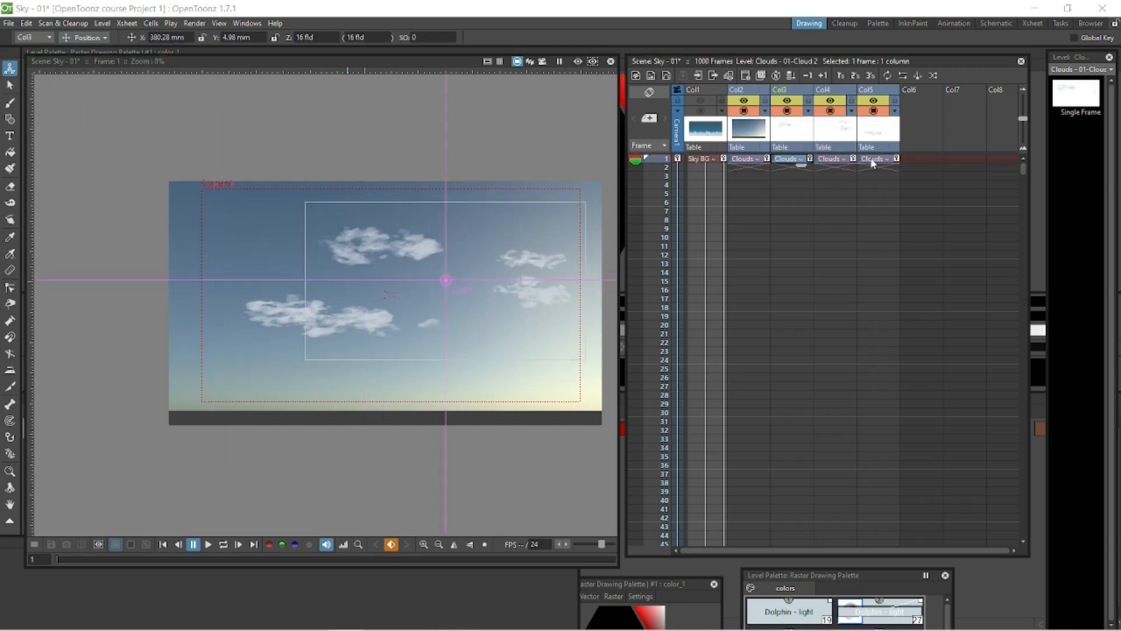
Enlarge Cloud 3 further and reposition it in the lower left part of the sky.
{"action": "left_click", "coordinate": [880, 162]}
{"action": "left_click_drag", "start_coordinate": [427, 292], "coordinate": [397, 302]}
{"action": "left_click", "coordinate": [105, 38]}
{"action": "left_click", "coordinate": [103, 81]}
{"action": "left_click_drag", "start_coordinate": [419, 231], "coordinate": [461, 212]}
{"action": "left_click", "coordinate": [104, 38]}
{"action": "left_click", "coordinate": [100, 51]}
{"action": "left_click_drag", "start_coordinate": [334, 359], "coordinate": [386, 339]}
Save the scene as "FX layer - Sky layer" in the Scene 2 "FX layers" folder.
{"action": "key", "text": "s"}
{"action": "mouse_move", "coordinate": [57, 560]}
{"action": "left_mouse_down"}
{"action": "mouse_move", "coordinate": [77, 559]}
{"action": "mouse_move", "coordinate": [56, 560]}
{"action": "left_mouse_up"}
{"action": "left_click_drag", "start_coordinate": [1024, 169], "coordinate": [1011, 527]}
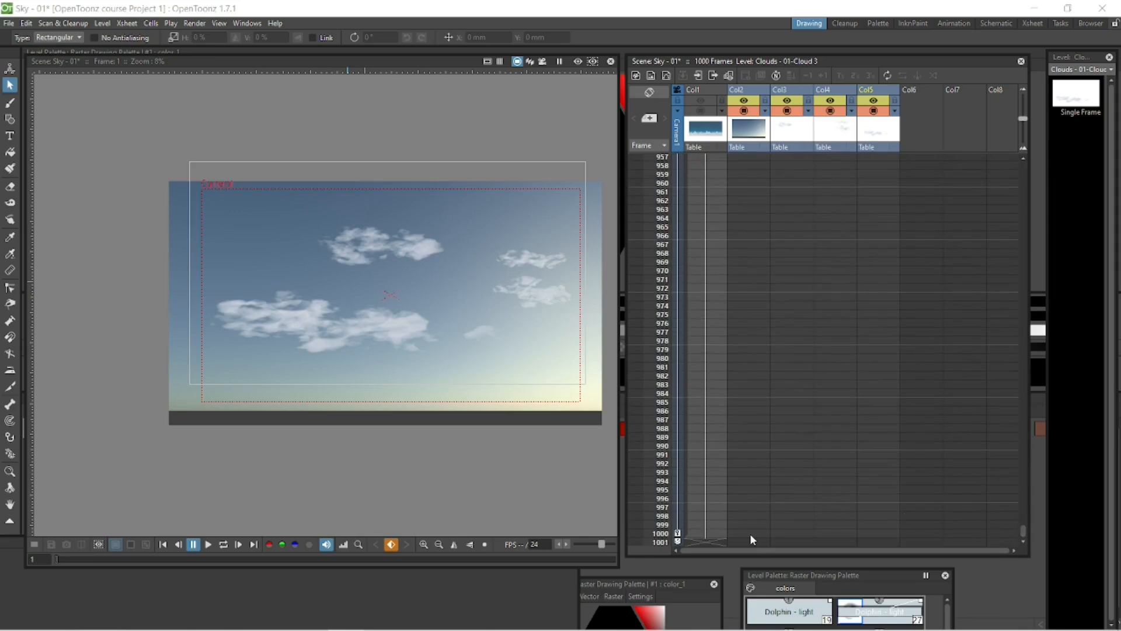
{"action": "left_click", "coordinate": [9, 24]}
{"action": "left_click", "coordinate": [65, 88]}
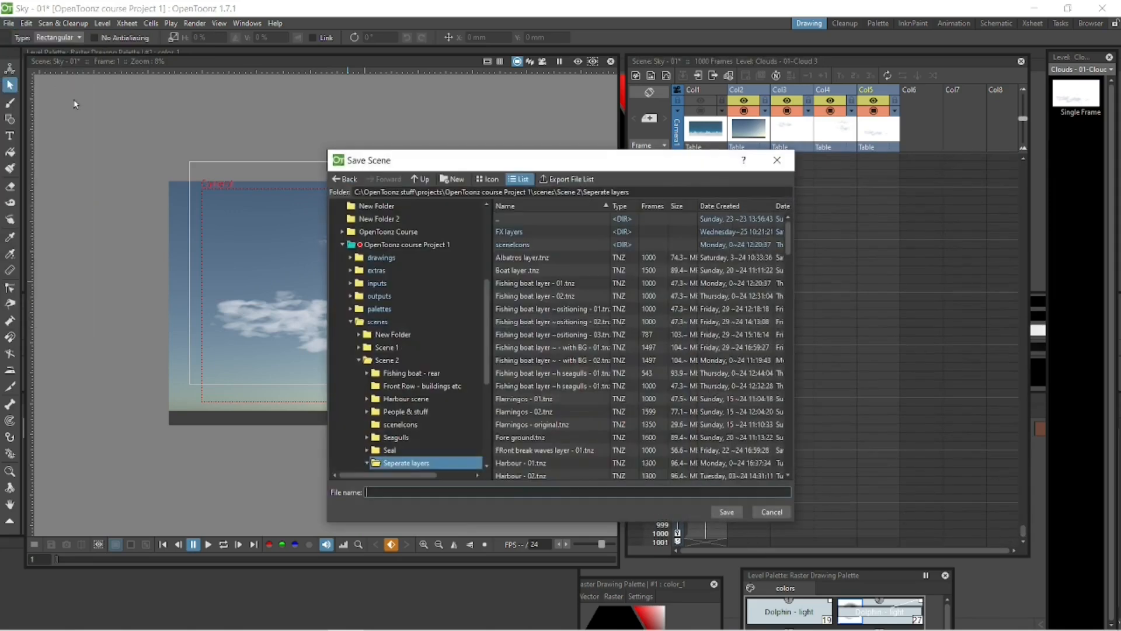
{"action": "double_click", "coordinate": [533, 232]}
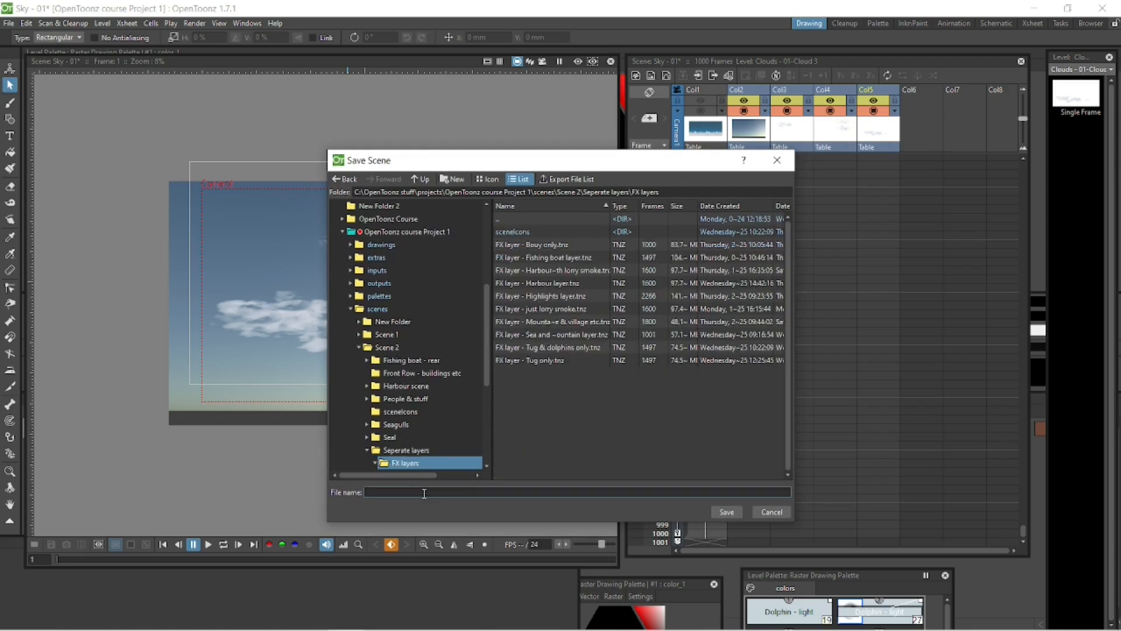
{"action": "left_click", "coordinate": [733, 511]}
Fill the empty cells of the sky and three cloud columns, Col2 to Col5, up to frame 1000.
{"action": "left_click", "coordinate": [781, 533]}
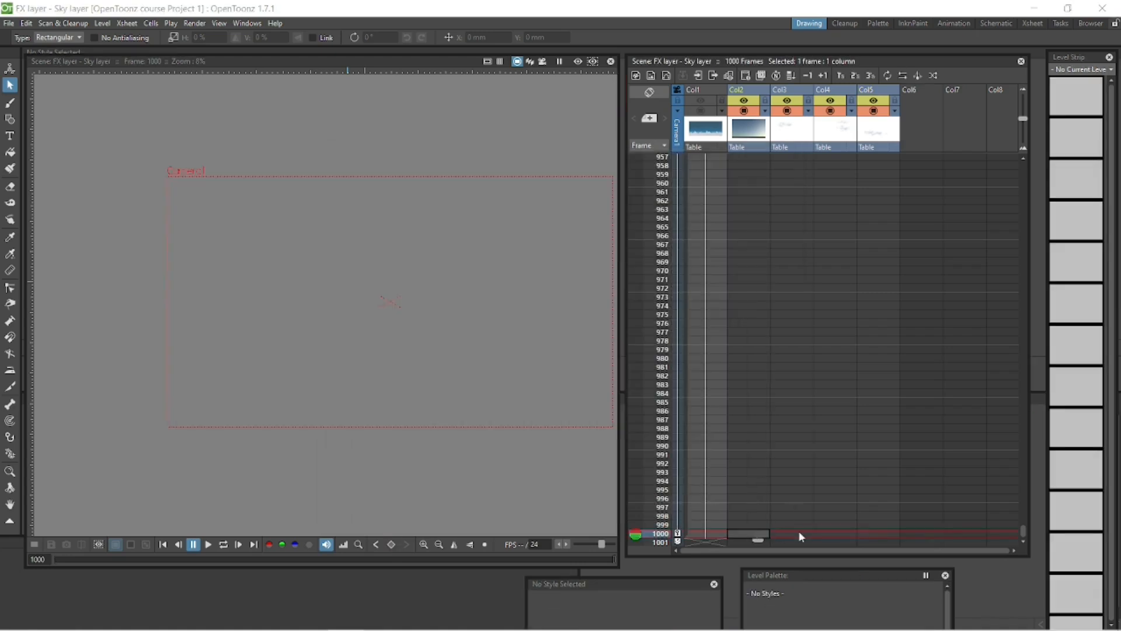
{"action": "left_click", "coordinate": [881, 533], "text": "shift"}
{"action": "right_click", "coordinate": [881, 535]}
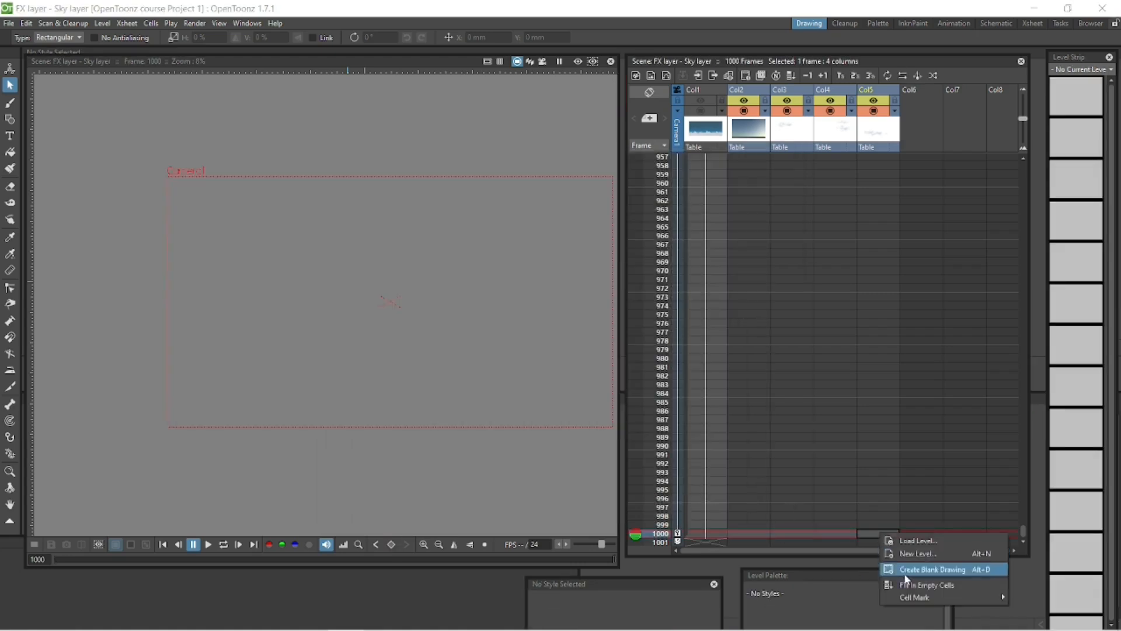
{"action": "left_click", "coordinate": [910, 584]}
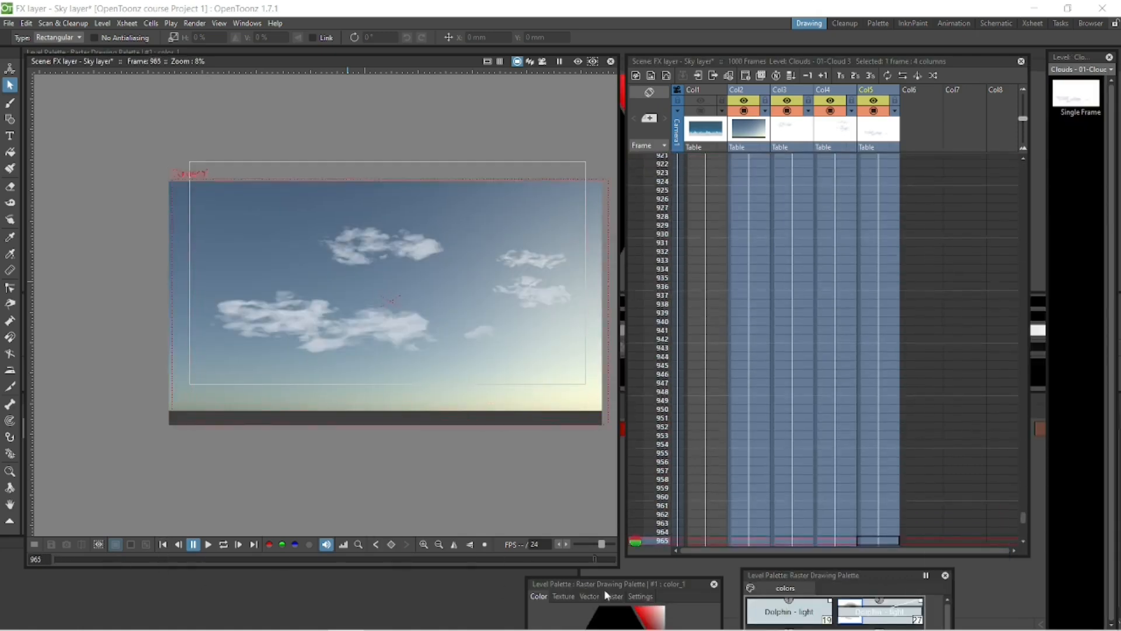
Scale the Clouds - 01_sky image up slightly at frame 1000.
{"action": "left_click", "coordinate": [754, 538]}
{"action": "left_click", "coordinate": [10, 69]}
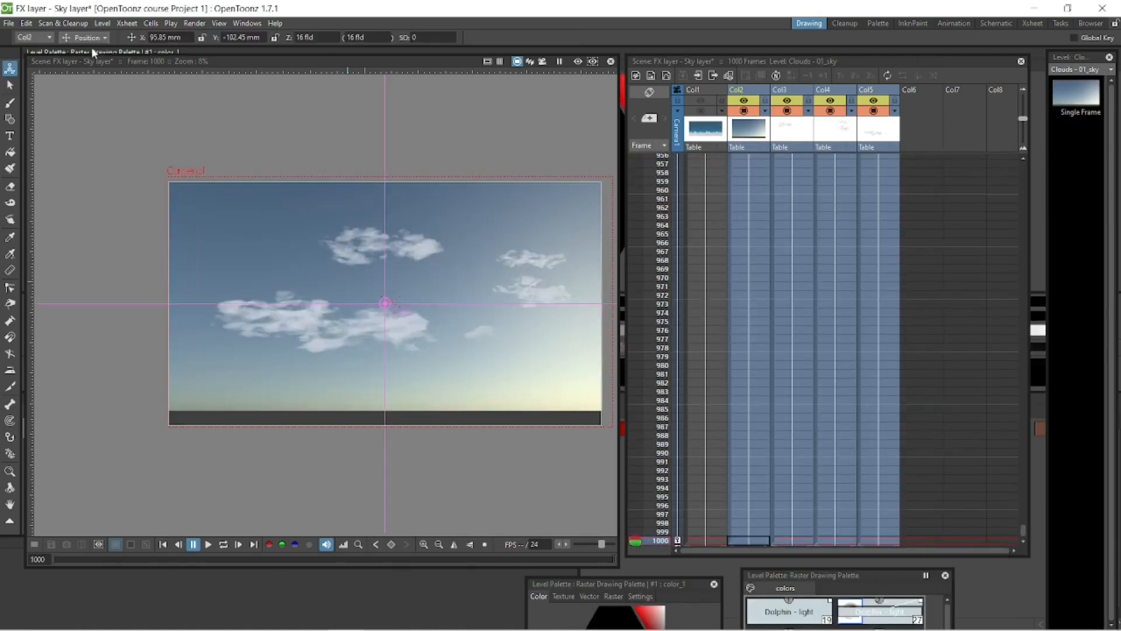
{"action": "left_click", "coordinate": [88, 38]}
{"action": "left_click", "coordinate": [86, 64]}
{"action": "left_click_drag", "start_coordinate": [491, 196], "coordinate": [503, 186]}
Shift Cloud 2 and Cloud 1 to the left at frame 1000 and Cloud 3 at frame 999, and scrub through the motion.
{"action": "left_click", "coordinate": [793, 540]}
{"action": "left_click", "coordinate": [88, 37]}
{"action": "left_click", "coordinate": [89, 52]}
{"action": "left_click_drag", "start_coordinate": [403, 303], "coordinate": [296, 307]}
{"action": "left_click", "coordinate": [835, 541]}
{"action": "left_click_drag", "start_coordinate": [501, 342], "coordinate": [413, 359]}
{"action": "left_click", "coordinate": [877, 534]}
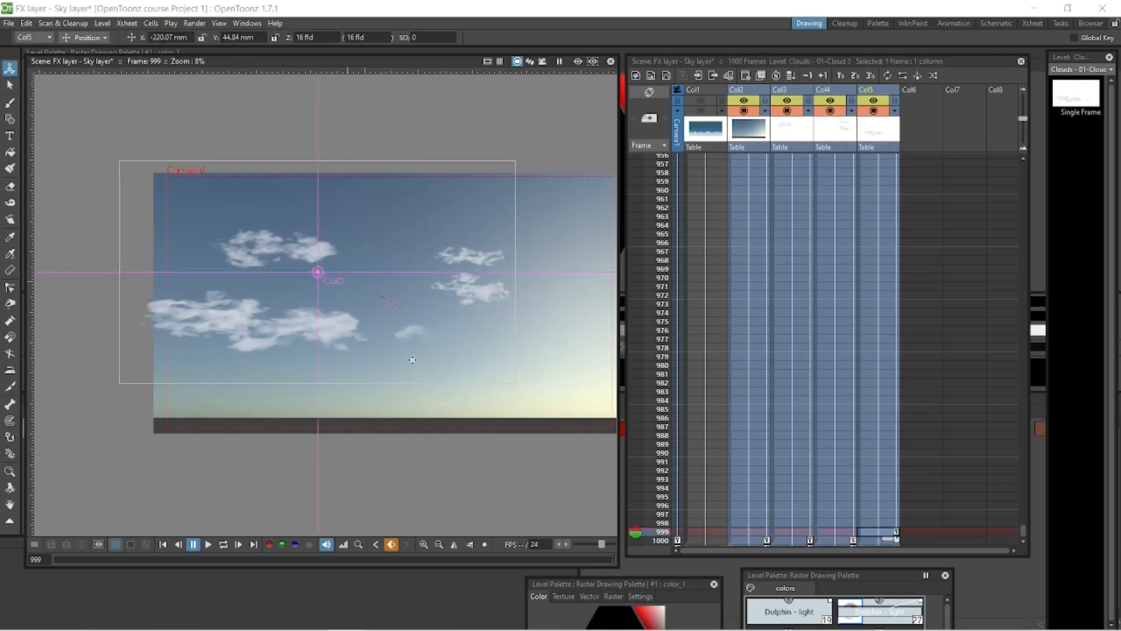
{"action": "left_click_drag", "start_coordinate": [614, 562], "coordinate": [1, 572]}
Shift the three clouds to the right at frame 1 and save the scene.
{"action": "left_click_drag", "start_coordinate": [409, 254], "coordinate": [538, 251]}
{"action": "left_click", "coordinate": [833, 159]}
{"action": "left_click", "coordinate": [789, 157]}
{"action": "left_click_drag", "start_coordinate": [435, 251], "coordinate": [488, 253]}
{"action": "left_click_drag", "start_coordinate": [117, 559], "coordinate": [623, 563]}
{"action": "key", "text": "ctrl+s"}
Enlarge the Clouds - 01_sky image slightly more at frame 1000 and adjust its position over the camera frame.
{"action": "left_click", "coordinate": [748, 541]}
{"action": "left_click", "coordinate": [86, 38]}
{"action": "left_click", "coordinate": [85, 78]}
{"action": "left_click_drag", "start_coordinate": [499, 179], "coordinate": [500, 169]}
{"action": "left_click", "coordinate": [86, 37]}
{"action": "left_click", "coordinate": [85, 51]}
{"action": "mouse_move", "coordinate": [325, 229]}
{"action": "left_mouse_down"}
{"action": "mouse_move", "coordinate": [334, 236]}
{"action": "mouse_move", "coordinate": [315, 236]}
{"action": "left_mouse_up"}
{"action": "left_click_drag", "start_coordinate": [590, 558], "coordinate": [21, 542]}
Render frames 1 to 100 as a PNG sequence named "FX layer - Sky layer" in the outputs folder and play the result.
{"action": "left_click", "coordinate": [198, 23]}
{"action": "left_click", "coordinate": [205, 71]}
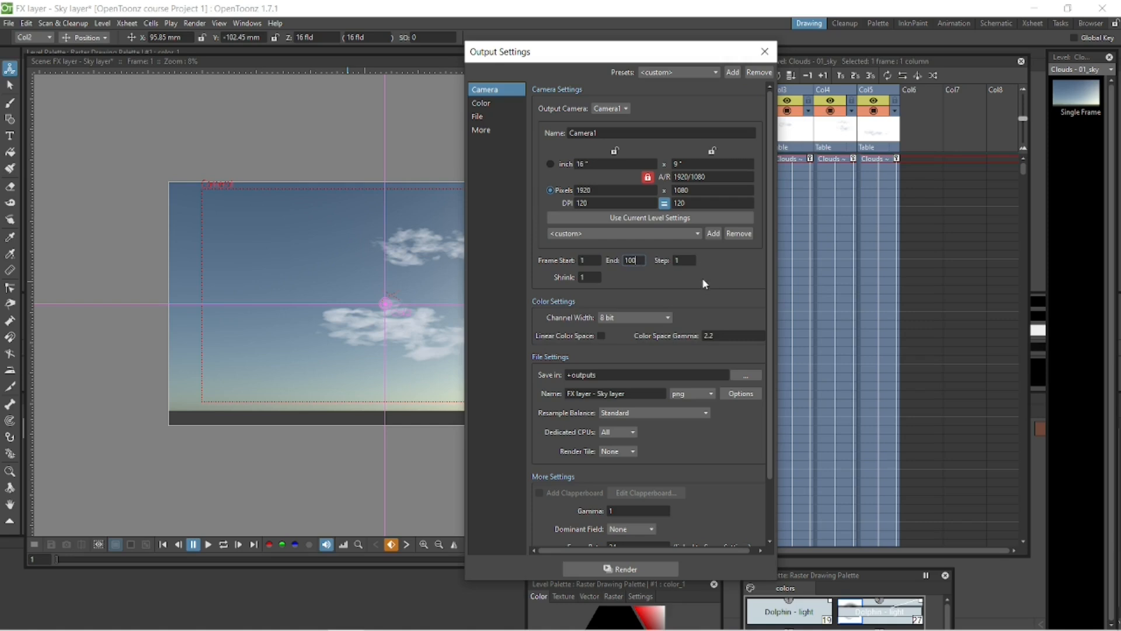
{"action": "left_click", "coordinate": [656, 573]}
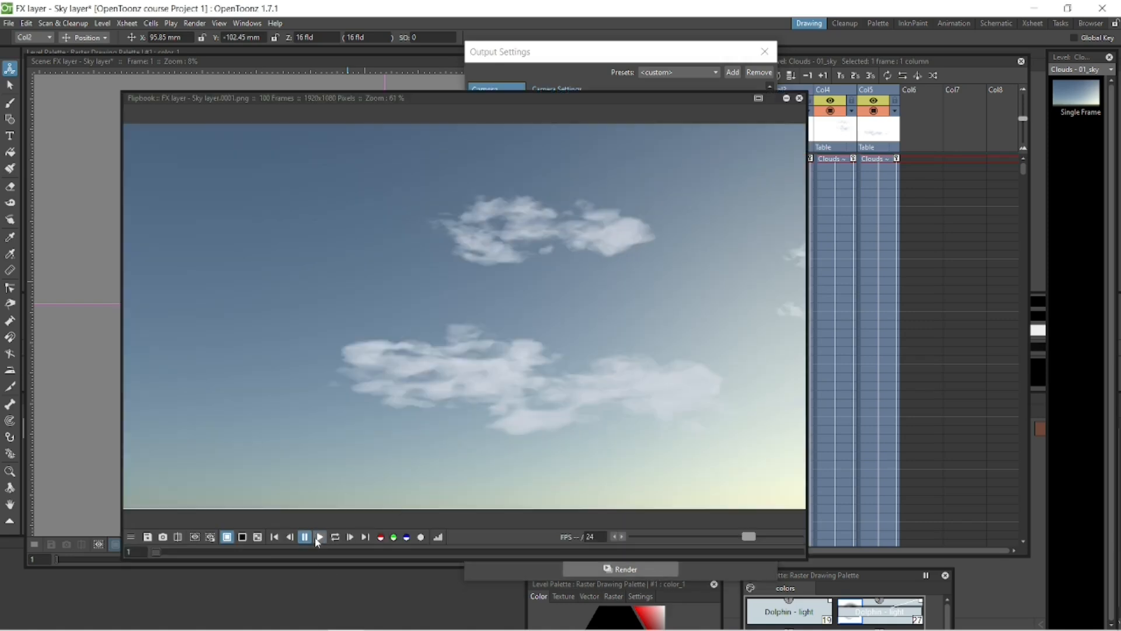
{"action": "left_click", "coordinate": [319, 538]}
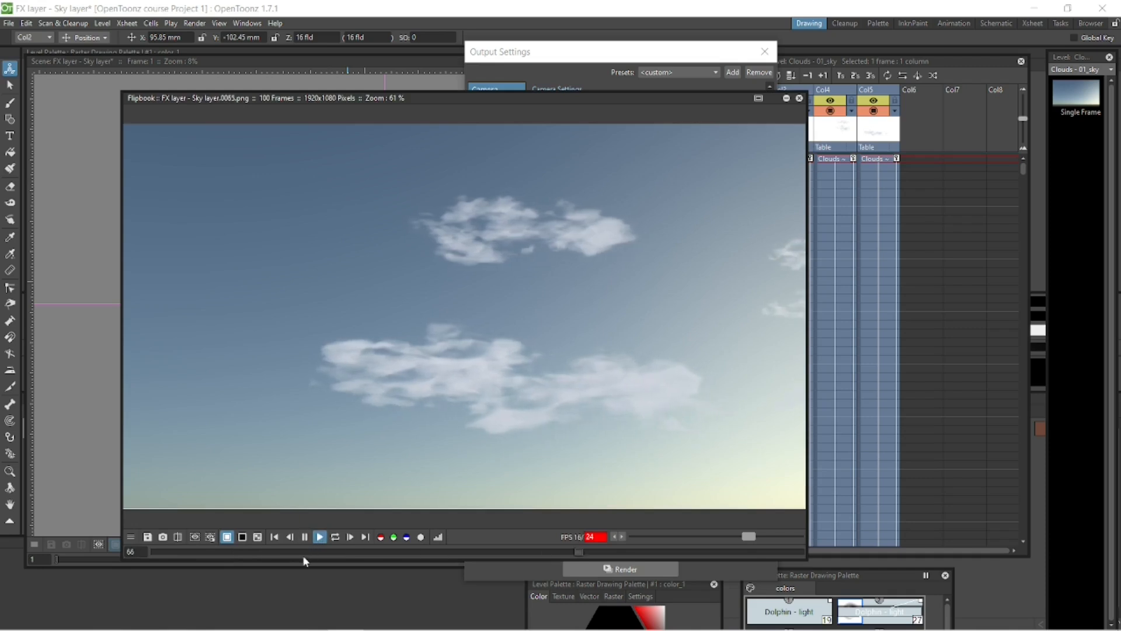
{"action": "left_click", "coordinate": [800, 98]}
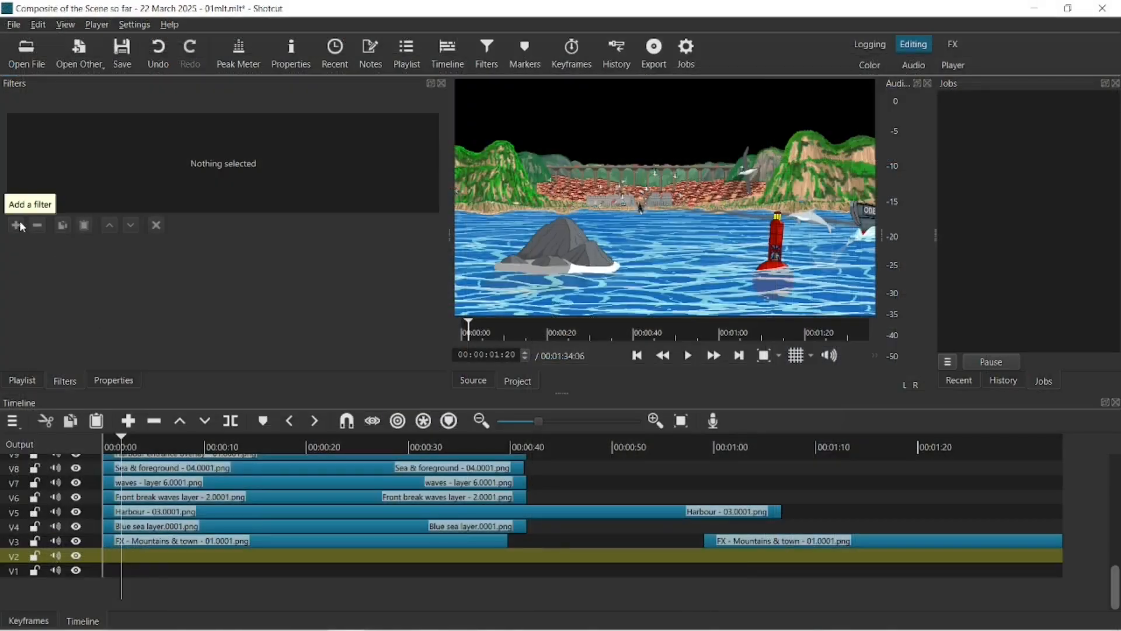
Open FX layer - Sky layer.0001.png from the Sky 02 folder inside the project's outputs > Sky folder.
{"action": "left_click", "coordinate": [17, 50]}
{"action": "double_click", "coordinate": [374, 268]}
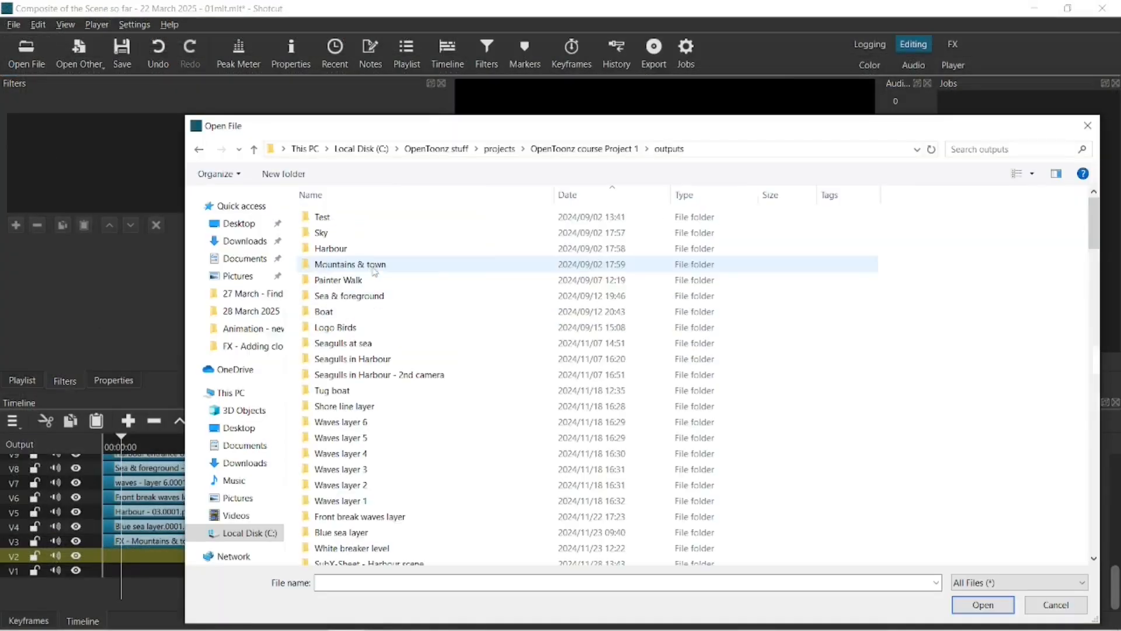
{"action": "double_click", "coordinate": [341, 233]}
{"action": "double_click", "coordinate": [341, 236]}
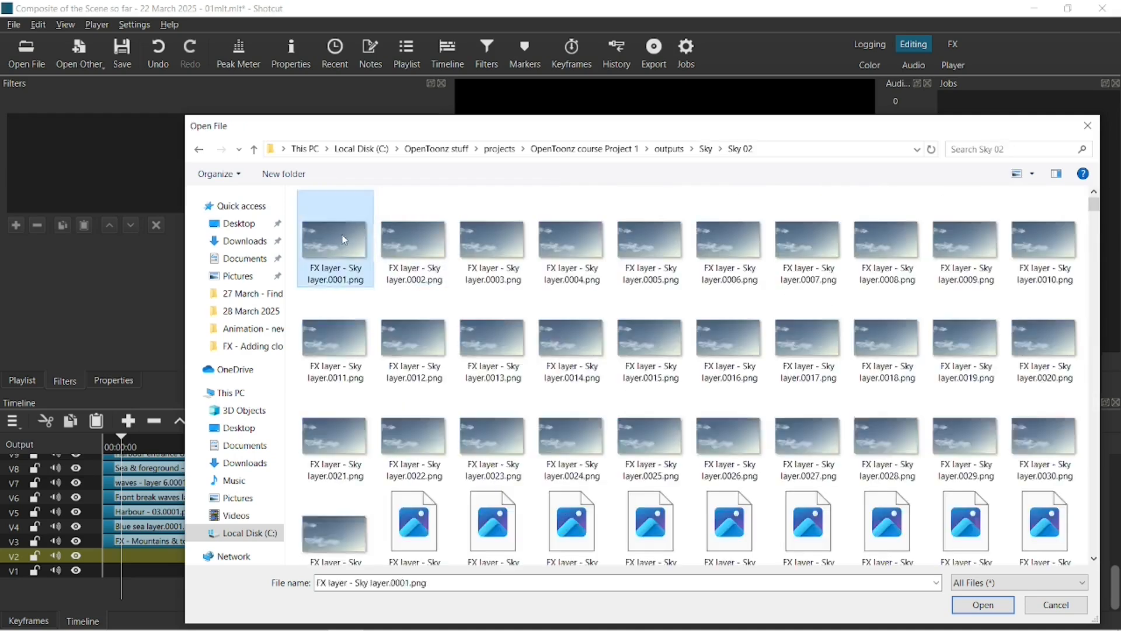
{"action": "double_click", "coordinate": [341, 236]}
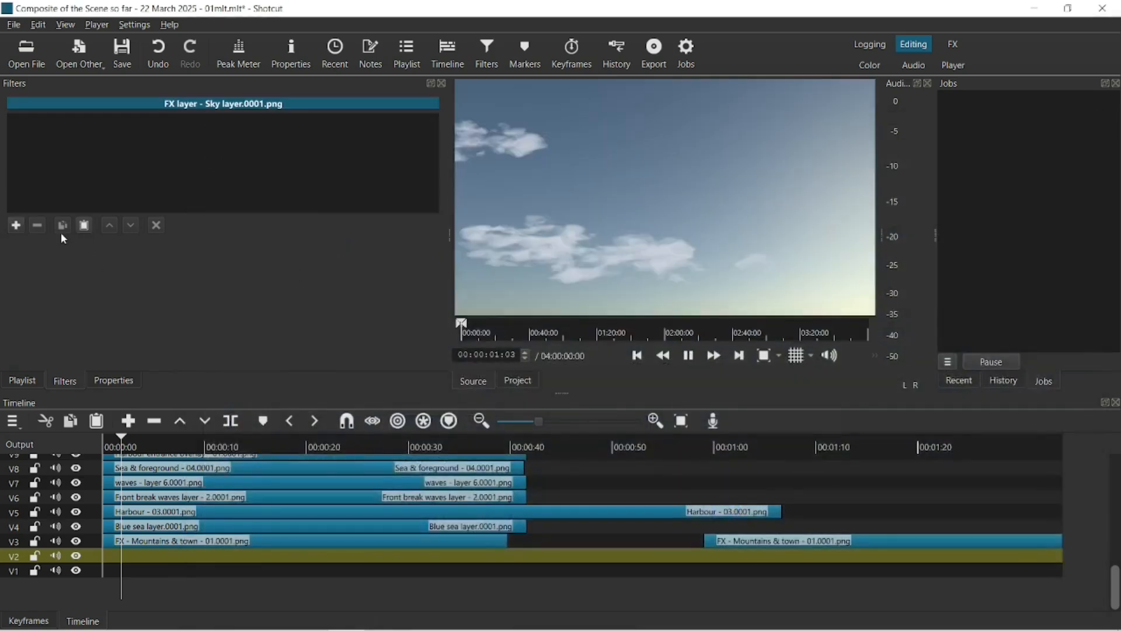
Treat the opened sky image as an image sequence, append it to track V2 and play the composite.
{"action": "left_click", "coordinate": [108, 381]}
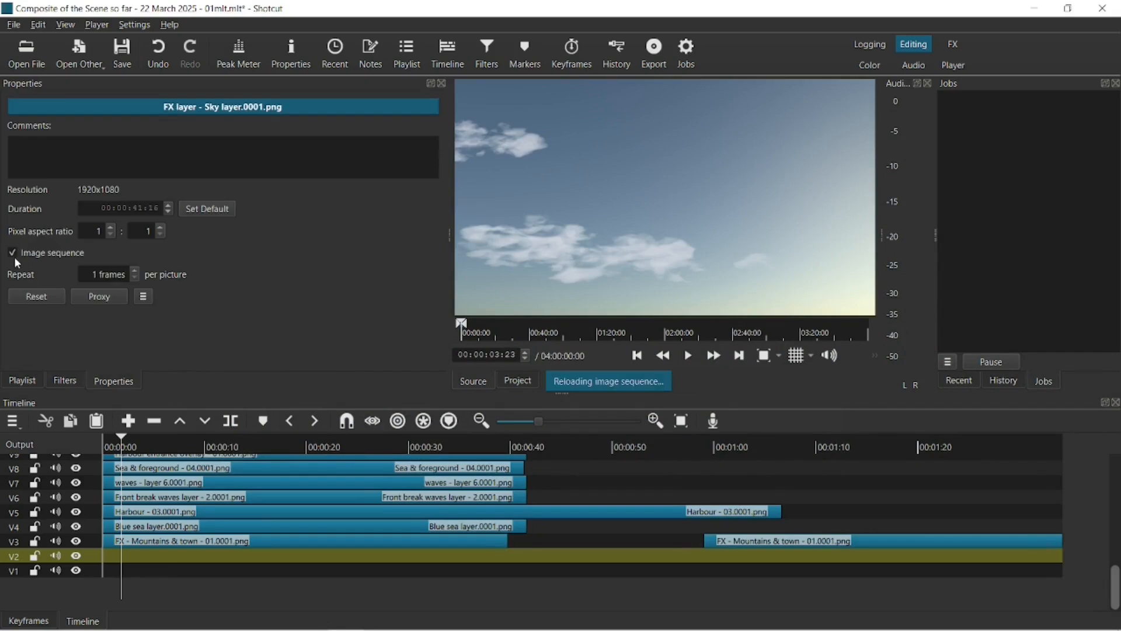
{"action": "left_click", "coordinate": [131, 424]}
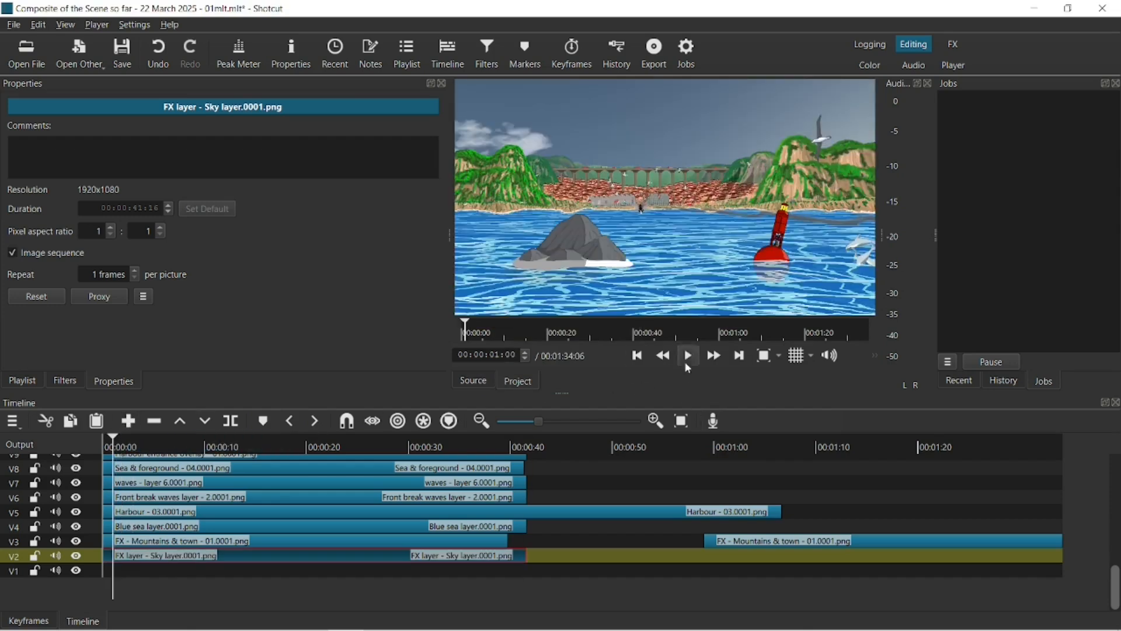
{"action": "left_click", "coordinate": [688, 357]}
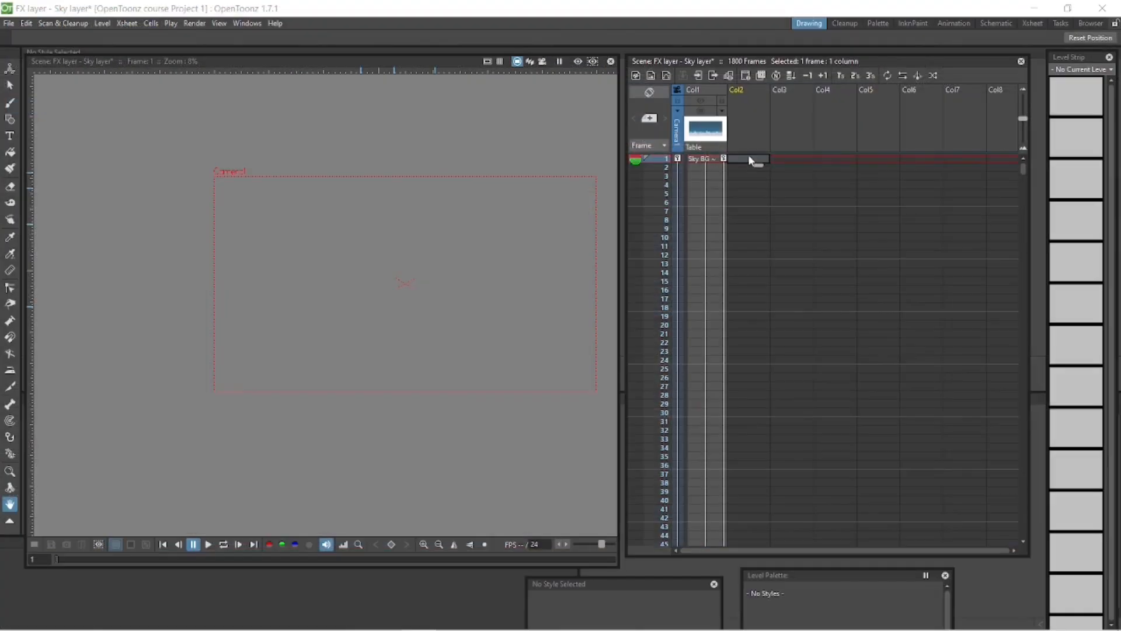
In OpenToonz, load Sky BG - new.jpg from the Scene 2 - Sky folder into Col2 at frame 1.
{"action": "right_click", "coordinate": [748, 154]}
{"action": "left_click", "coordinate": [784, 180]}
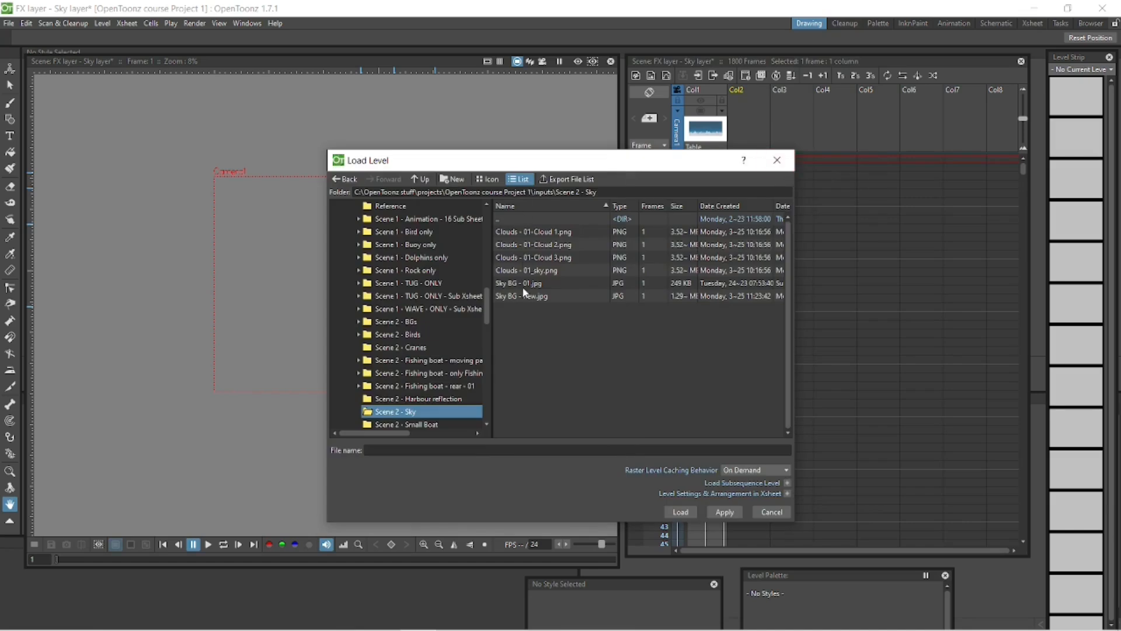
{"action": "left_click", "coordinate": [682, 512]}
Enlarge the Sky BG - new image with the Animate tool and position it over the camera frame.
{"action": "left_click", "coordinate": [10, 68]}
{"action": "left_click", "coordinate": [104, 38]}
{"action": "left_click", "coordinate": [86, 62]}
{"action": "left_click_drag", "start_coordinate": [425, 231], "coordinate": [546, 143], "text": "shift"}
{"action": "left_click", "coordinate": [104, 38]}
{"action": "left_click", "coordinate": [86, 49]}
{"action": "key", "text": "space"}
{"action": "left_click_drag", "start_coordinate": [410, 241], "coordinate": [342, 282]}
{"action": "key", "text": "shift+space"}
{"action": "left_click_drag", "start_coordinate": [383, 448], "coordinate": [383, 477]}
Extend the Sky BG - new level in Col2 to frame 1800 by filling its empty cells.
{"action": "mouse_move", "coordinate": [56, 559]}
{"action": "left_mouse_down"}
{"action": "mouse_move", "coordinate": [120, 559]}
{"action": "mouse_move", "coordinate": [55, 559]}
{"action": "left_mouse_up"}
{"action": "left_click_drag", "start_coordinate": [1024, 169], "coordinate": [1015, 540]}
{"action": "left_click", "coordinate": [750, 534]}
{"action": "right_click", "coordinate": [750, 533]}
{"action": "left_click", "coordinate": [793, 584]}
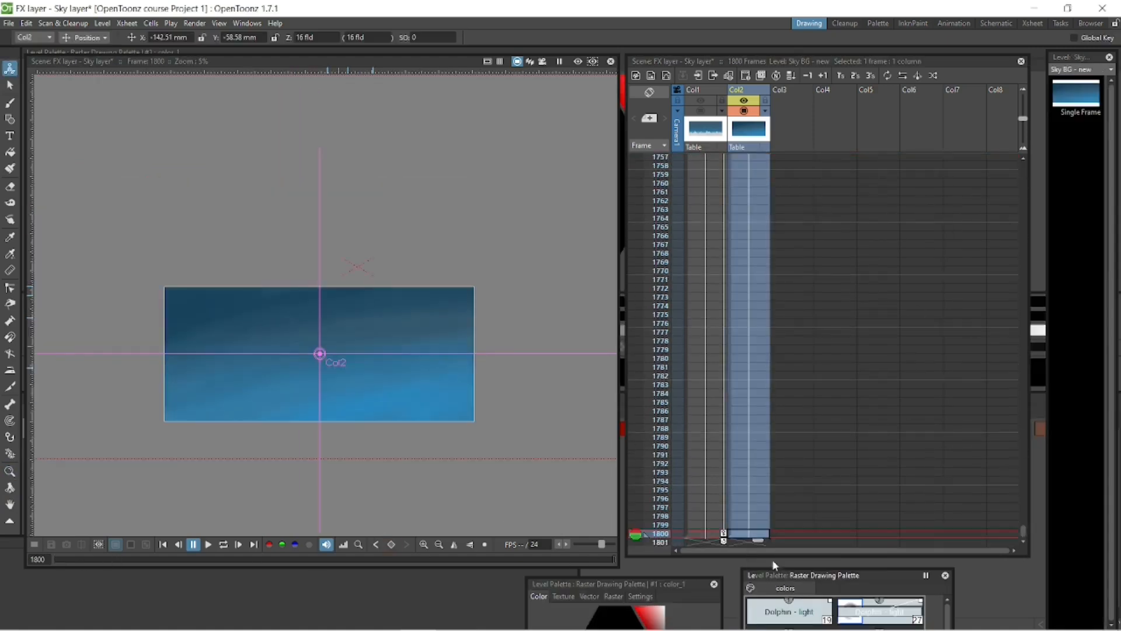
{"action": "key", "text": "alt+comma"}
Load the Clouds - 01-Cloud 1, Cloud 2 and Cloud 3 PNG images into Col3 to Col5 at frame 1.
{"action": "right_click", "coordinate": [796, 162]}
{"action": "left_click", "coordinate": [839, 164]}
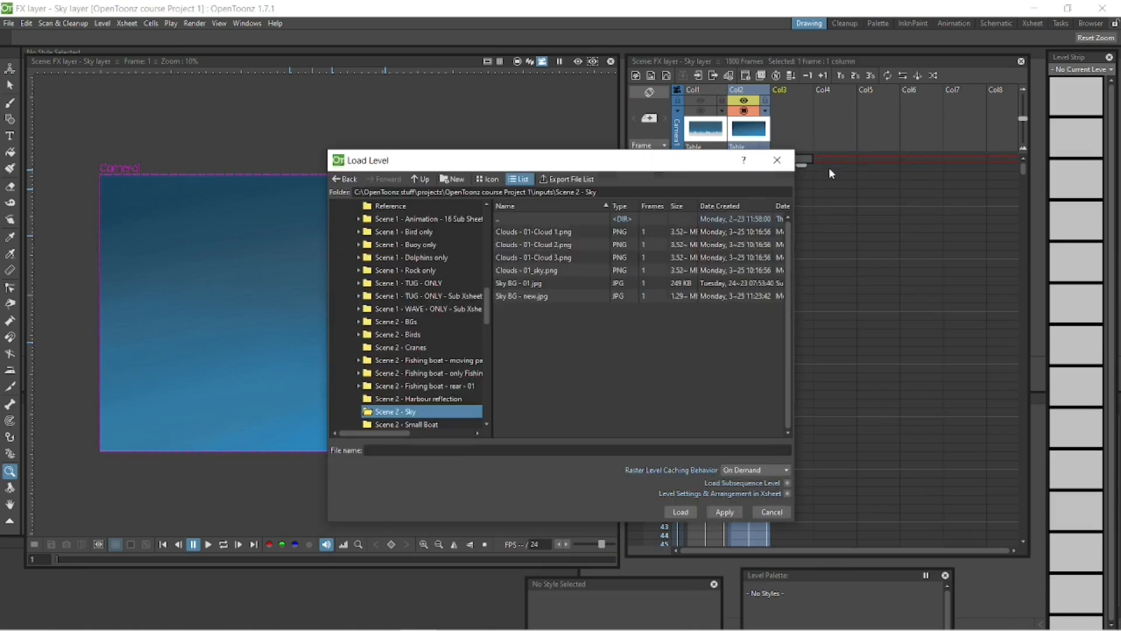
{"action": "left_click", "coordinate": [560, 232]}
{"action": "left_click", "coordinate": [560, 257], "text": "shift"}
{"action": "left_click", "coordinate": [688, 512]}
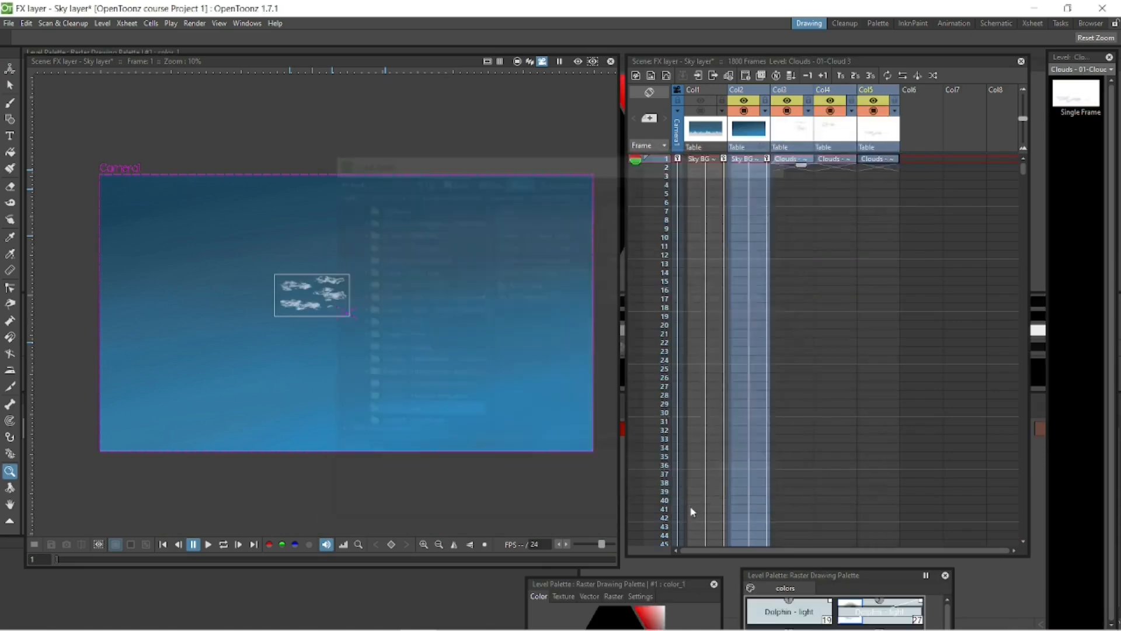
Extend the three cloud levels in Col3 to Col5 to frame 1800 by filling their empty cells.
{"action": "left_click_drag", "start_coordinate": [1023, 169], "coordinate": [1023, 535]}
{"action": "left_click_drag", "start_coordinate": [796, 535], "coordinate": [878, 535]}
{"action": "right_click", "coordinate": [879, 535]}
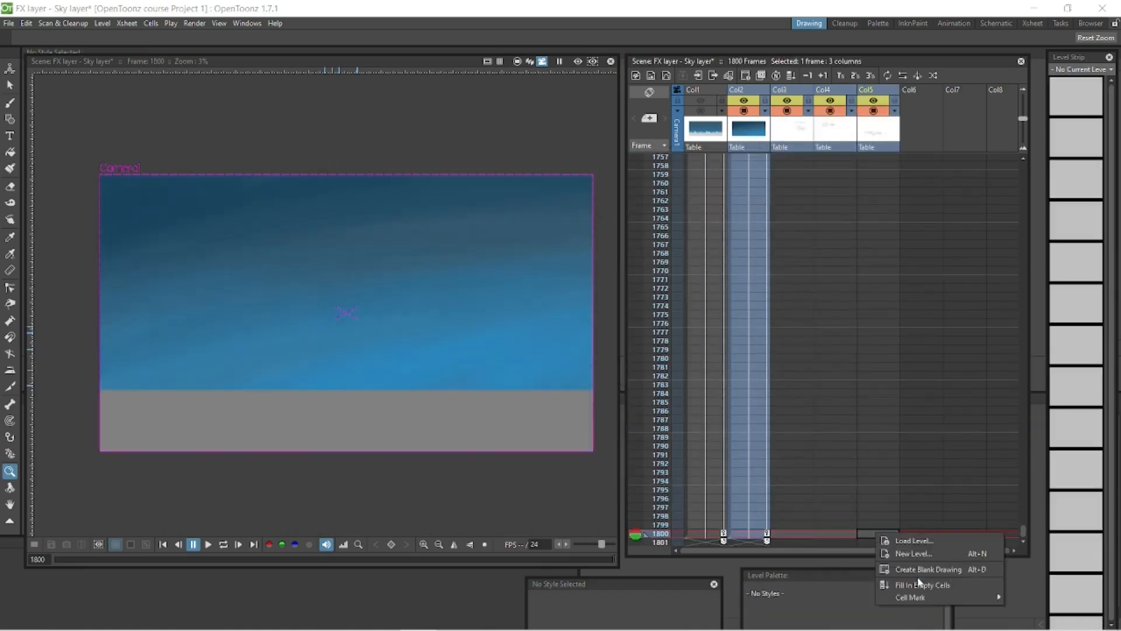
{"action": "left_click", "coordinate": [920, 584]}
Enlarge Cloud 1 at frame 1800 and move it up in the sky.
{"action": "left_click", "coordinate": [801, 535]}
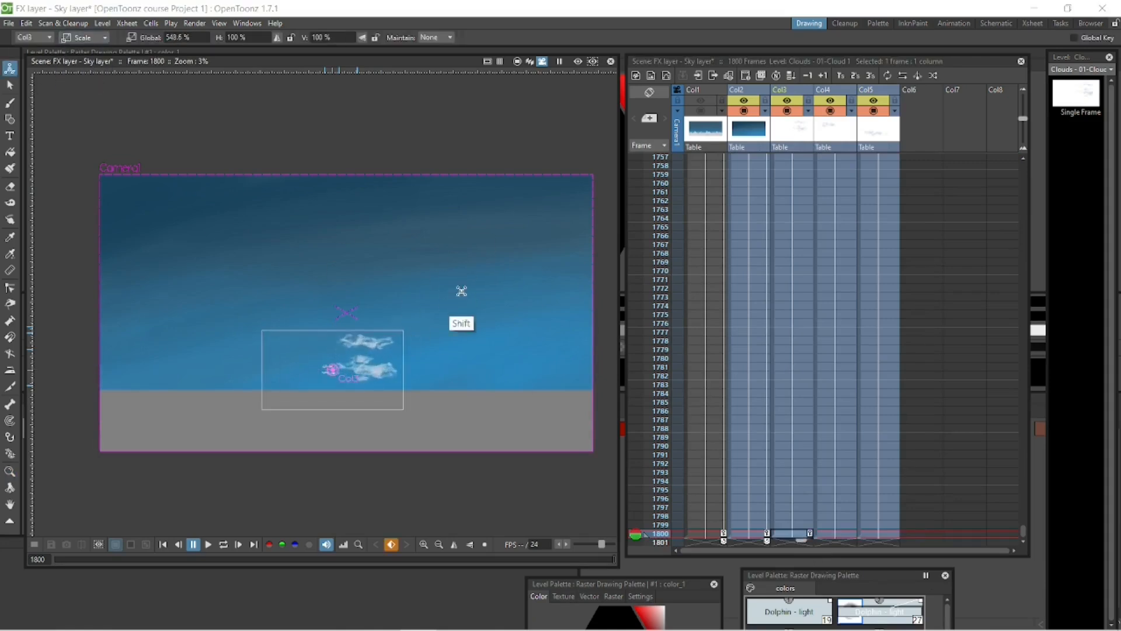
{"action": "left_click", "coordinate": [9, 68]}
{"action": "left_click", "coordinate": [94, 39]}
{"action": "left_click", "coordinate": [89, 50]}
{"action": "left_click_drag", "start_coordinate": [386, 357], "coordinate": [371, 292]}
Enlarge Cloud 2 at frame 1800 and shift it slightly right and up within the sky.
{"action": "left_click", "coordinate": [834, 534]}
{"action": "left_click", "coordinate": [82, 41]}
{"action": "left_click", "coordinate": [86, 71]}
{"action": "left_click_drag", "start_coordinate": [453, 342], "coordinate": [503, 263], "text": "shift"}
{"action": "key", "text": "shift+space"}
{"action": "left_click", "coordinate": [88, 39]}
{"action": "left_click", "coordinate": [87, 50]}
{"action": "left_click_drag", "start_coordinate": [263, 292], "coordinate": [348, 267]}
Move Cloud 1 to the right of Cloud 2 at frame 1800.
{"action": "left_click", "coordinate": [793, 535]}
{"action": "left_click_drag", "start_coordinate": [417, 294], "coordinate": [525, 273]}
{"action": "left_click", "coordinate": [833, 533]}
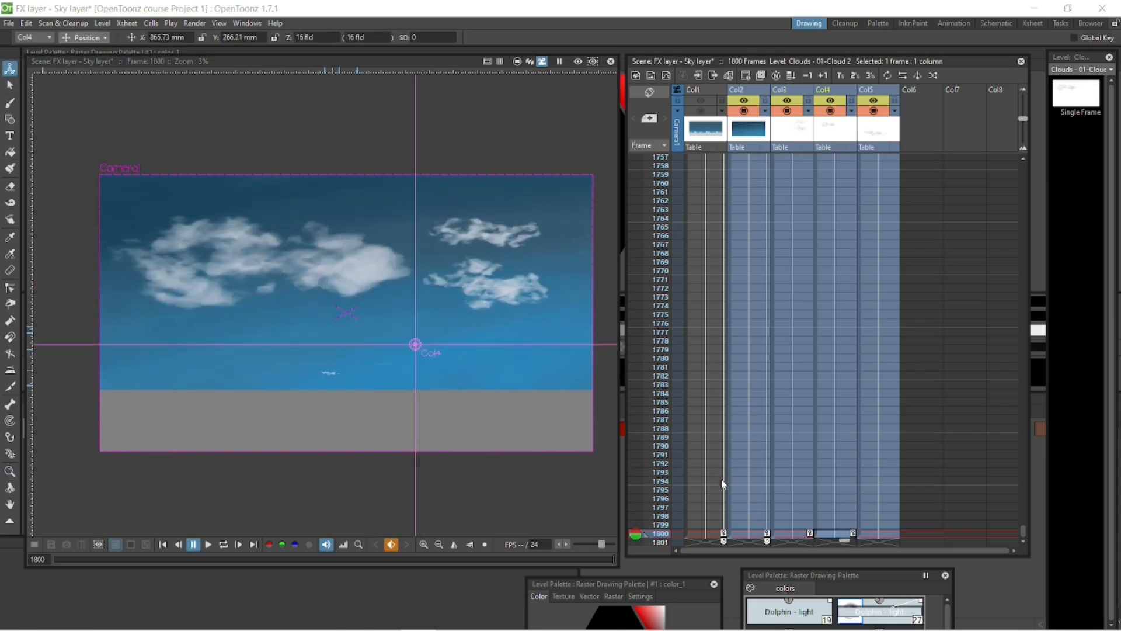
Enlarge Cloud 3 at frame 1800 and place it in the right part of the sky.
{"action": "left_click", "coordinate": [879, 534]}
{"action": "left_click", "coordinate": [87, 39]}
{"action": "left_click", "coordinate": [88, 73]}
{"action": "left_click_drag", "start_coordinate": [345, 345], "coordinate": [493, 277], "text": "shift"}
{"action": "left_click", "coordinate": [88, 39]}
{"action": "left_click", "coordinate": [88, 50]}
{"action": "left_click_drag", "start_coordinate": [246, 415], "coordinate": [541, 273]}
Space out the clouds at frame 1800 by shifting Cloud 1 and Cloud 2 left and Cloud 3 right.
{"action": "left_click", "coordinate": [793, 534]}
{"action": "left_click_drag", "start_coordinate": [485, 344], "coordinate": [388, 337]}
{"action": "left_click", "coordinate": [750, 534]}
{"action": "left_click", "coordinate": [835, 534]}
{"action": "left_click", "coordinate": [876, 533]}
{"action": "left_click_drag", "start_coordinate": [466, 296], "coordinate": [491, 295]}
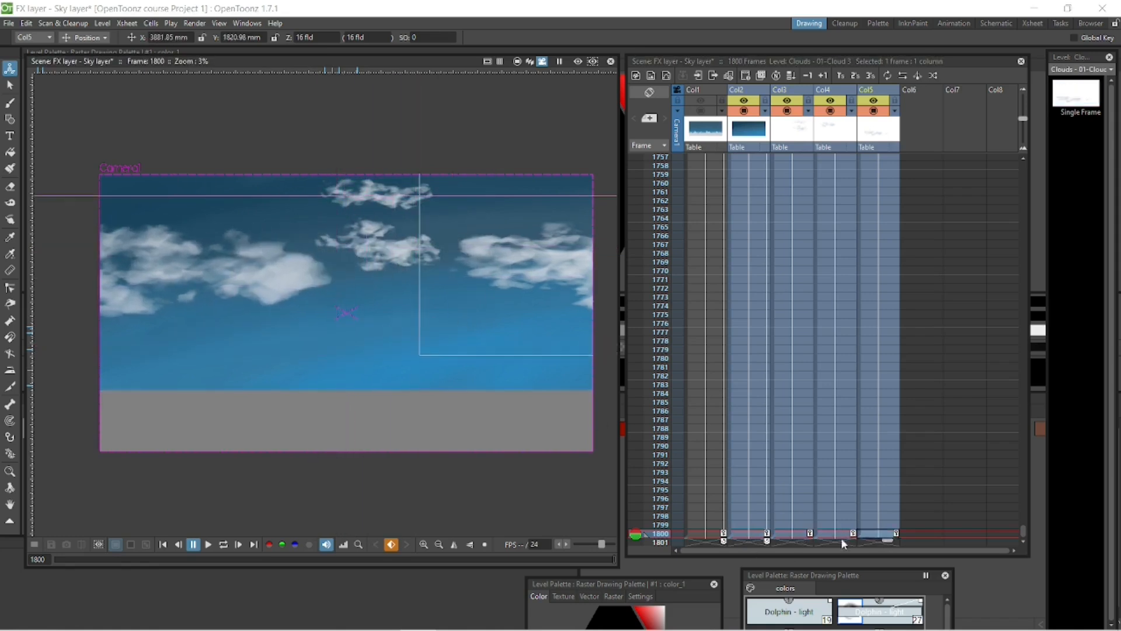
{"action": "left_click", "coordinate": [841, 534]}
{"action": "left_click_drag", "start_coordinate": [409, 328], "coordinate": [398, 327]}
Reposition Cloud 1 and Cloud 2 at frame 1 to set their starting positions.
{"action": "left_click", "coordinate": [786, 533]}
{"action": "left_click", "coordinate": [782, 90]}
{"action": "left_click_drag", "start_coordinate": [97, 560], "coordinate": [56, 559]}
{"action": "key", "text": "shift+space"}
{"action": "left_click_drag", "start_coordinate": [374, 342], "coordinate": [374, 382], "text": "shift"}
{"action": "left_click_drag", "start_coordinate": [350, 162], "coordinate": [175, 335]}
{"action": "left_click", "coordinate": [842, 159]}
{"action": "left_click_drag", "start_coordinate": [416, 82], "coordinate": [425, 209]}
Move Cloud 3 far to the left at frame 1 and scrub through the cloud motion.
{"action": "left_click", "coordinate": [874, 158]}
{"action": "left_click", "coordinate": [518, 62]}
{"action": "key", "text": "shift+space"}
{"action": "left_click_drag", "start_coordinate": [537, 319], "coordinate": [466, 363], "text": "shift"}
{"action": "middle_click_drag", "start_coordinate": [466, 363], "coordinate": [368, 345]}
{"action": "left_click_drag", "start_coordinate": [570, 329], "coordinate": [225, 288]}
{"action": "left_click_drag", "start_coordinate": [57, 560], "coordinate": [127, 561]}
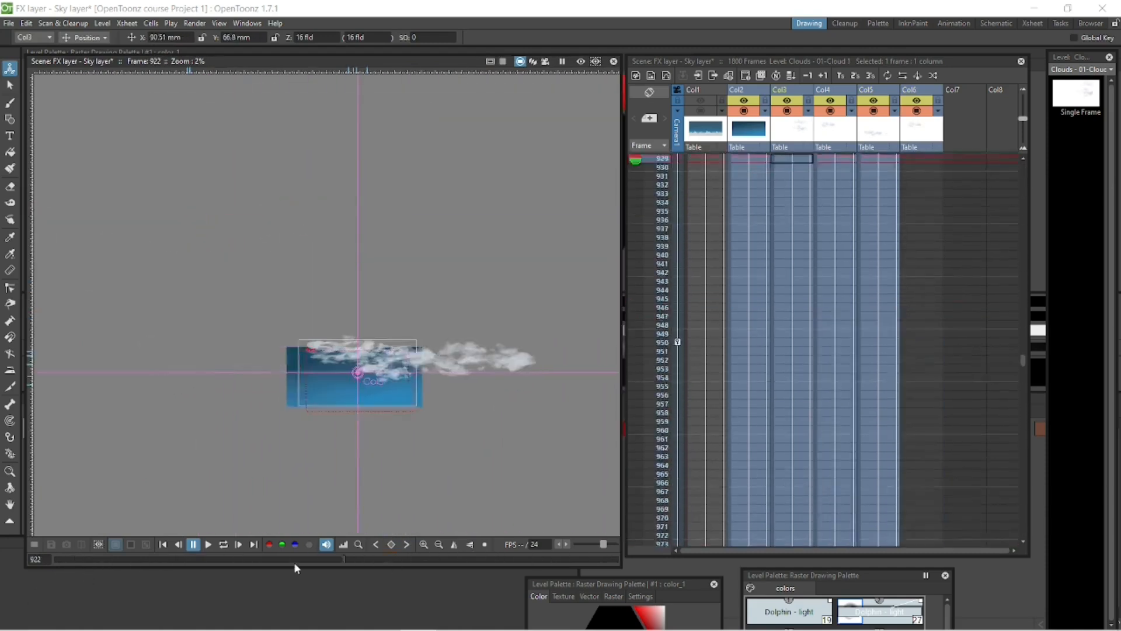
{"action": "left_click_drag", "start_coordinate": [293, 561], "coordinate": [505, 561]}
Reposition Cloud 1 at frame 1800, change its Z depth to about -9.42 fld and scrub through the sky animation.
{"action": "left_click_drag", "start_coordinate": [1024, 462], "coordinate": [1022, 372]}
{"action": "left_click", "coordinate": [824, 299]}
{"action": "left_click", "coordinate": [793, 300]}
{"action": "left_click_drag", "start_coordinate": [359, 556], "coordinate": [617, 560]}
{"action": "left_click_drag", "start_coordinate": [393, 269], "coordinate": [476, 249]}
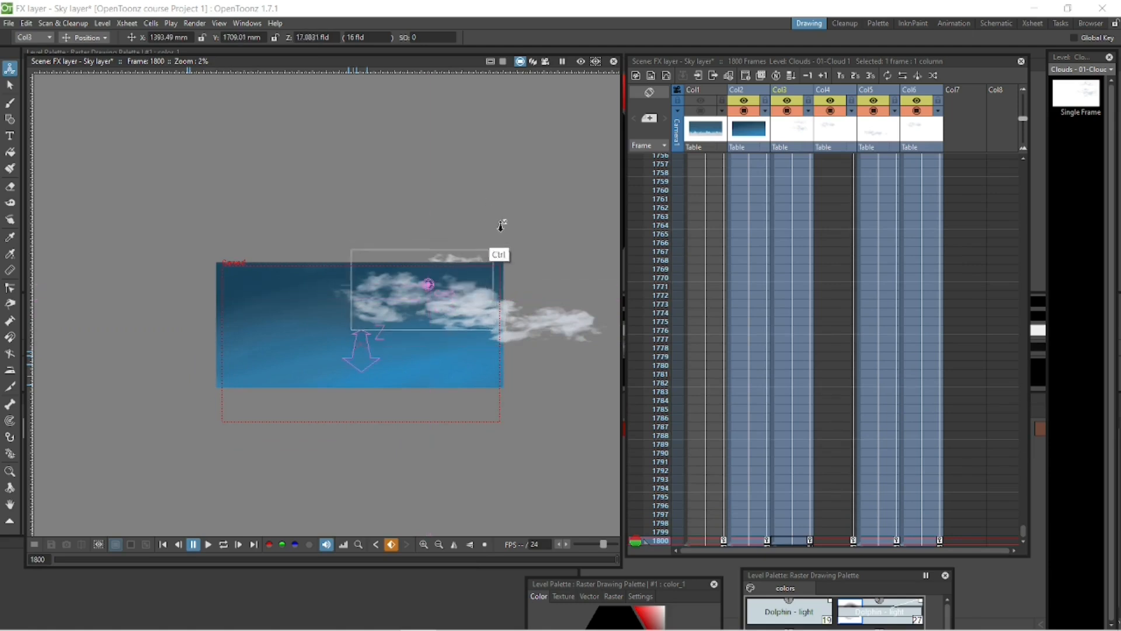
{"action": "left_click_drag", "start_coordinate": [510, 252], "coordinate": [523, 291], "text": "ctrl"}
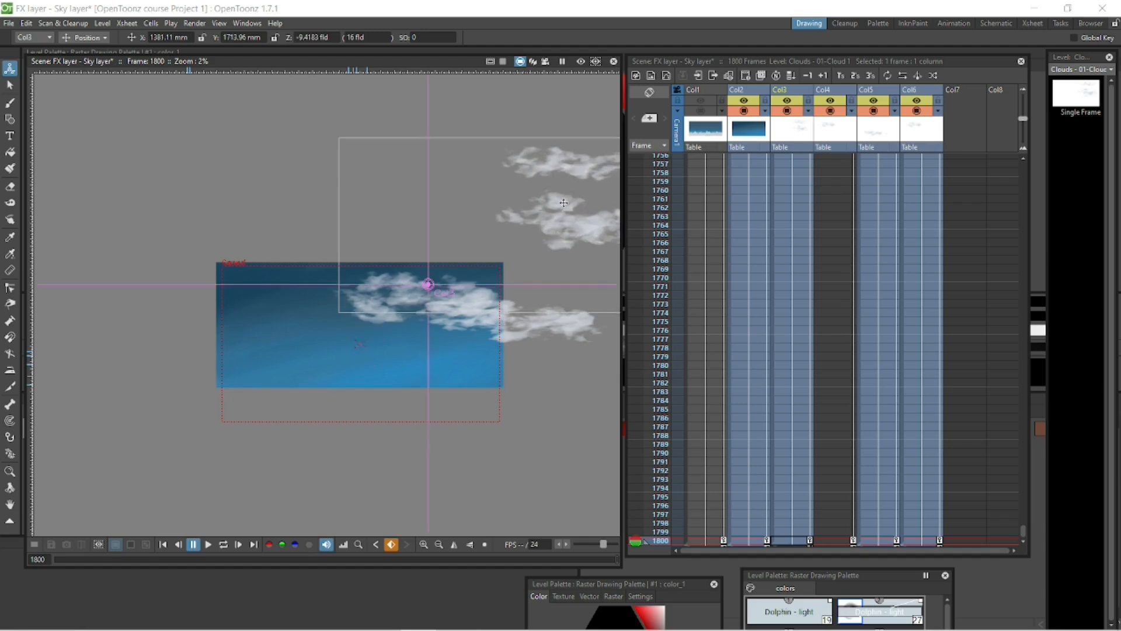
{"action": "left_click_drag", "start_coordinate": [564, 203], "coordinate": [510, 234]}
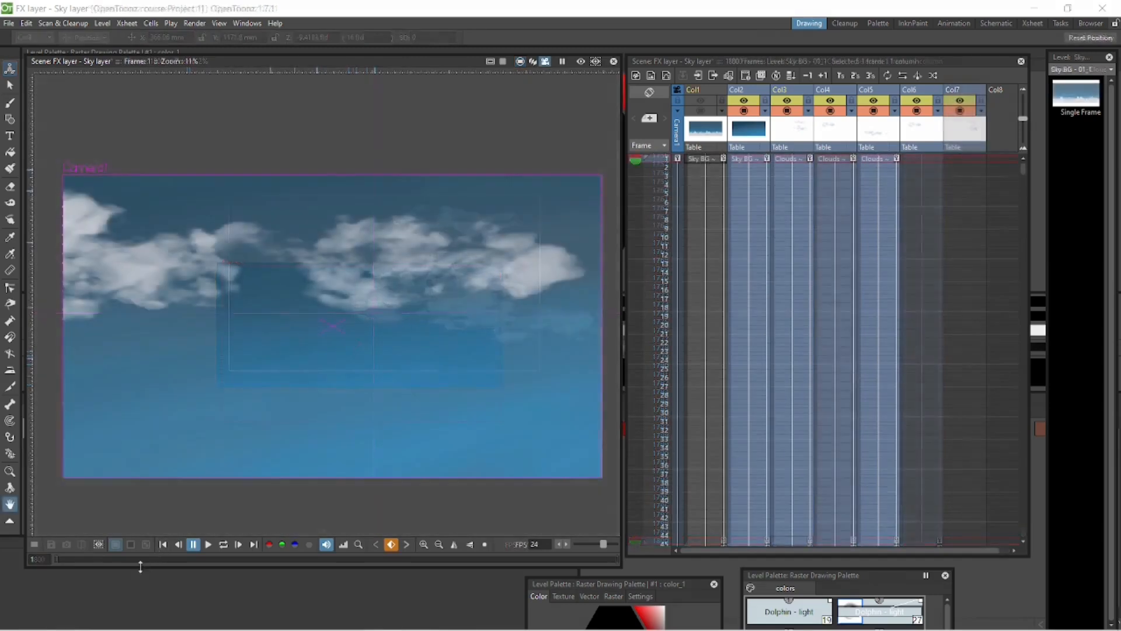
{"action": "left_click", "coordinate": [194, 546]}
{"action": "left_click_drag", "start_coordinate": [117, 562], "coordinate": [559, 583]}
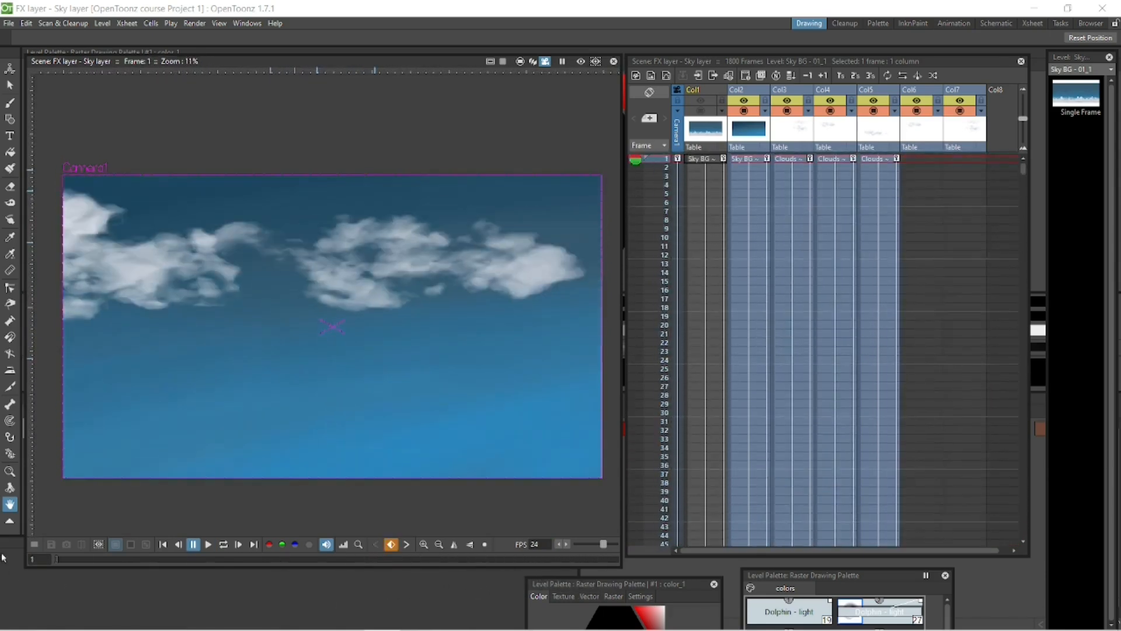
Render frames 1 to 100 as a PNG sequence named "FX - Sky - 02" in the outputs folder and play the result.
{"action": "left_click", "coordinate": [195, 23]}
{"action": "left_click", "coordinate": [215, 76]}
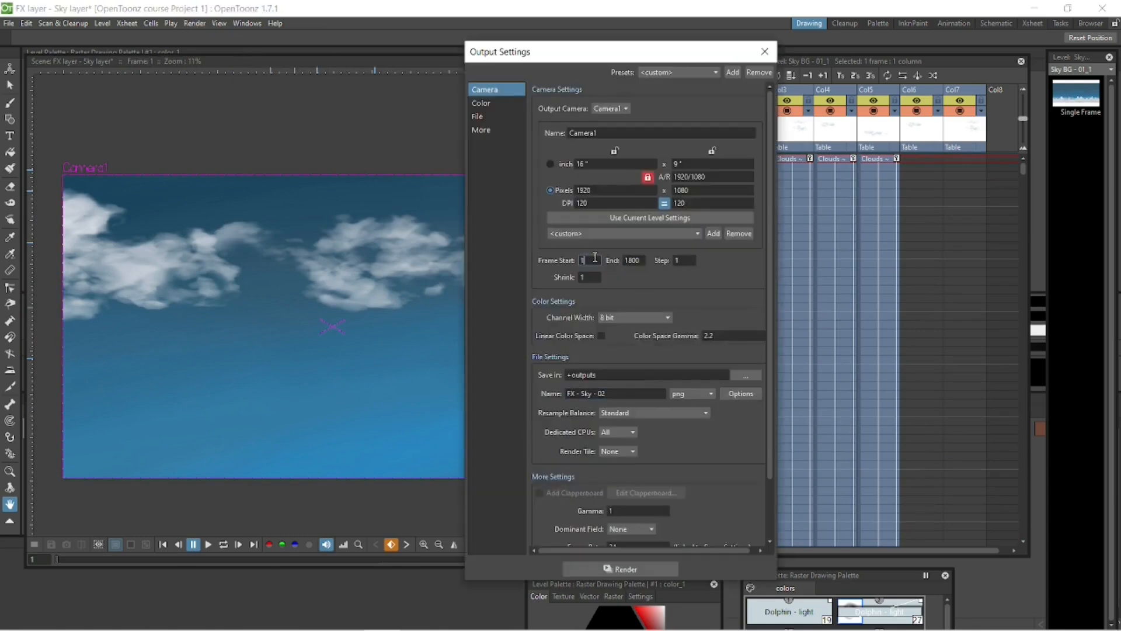
{"action": "left_click", "coordinate": [645, 568]}
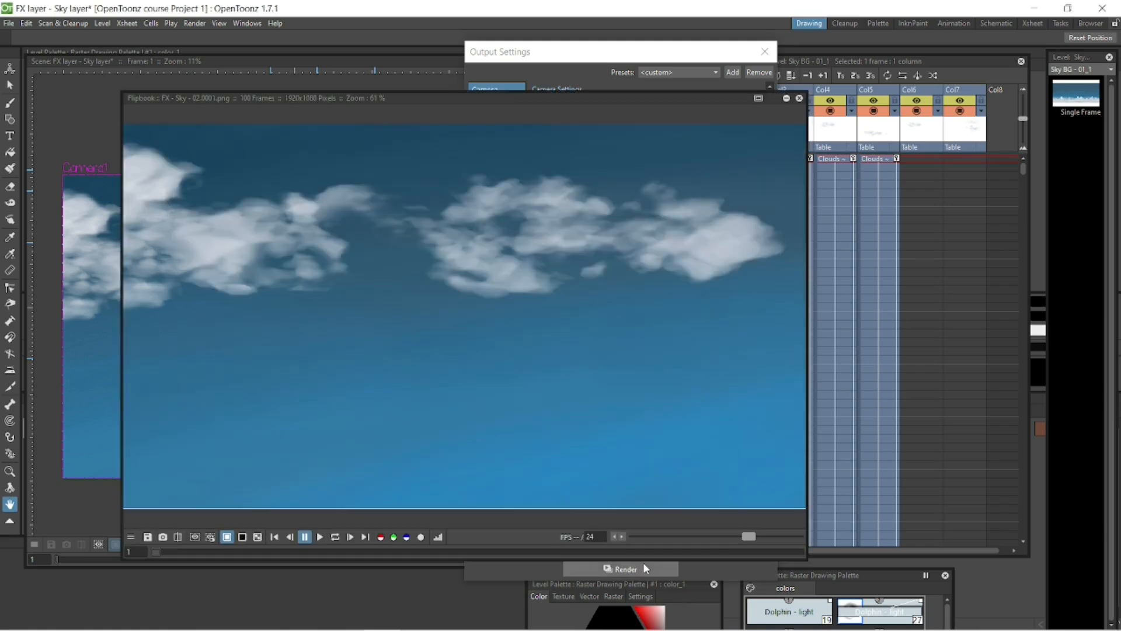
{"action": "left_click", "coordinate": [320, 537]}
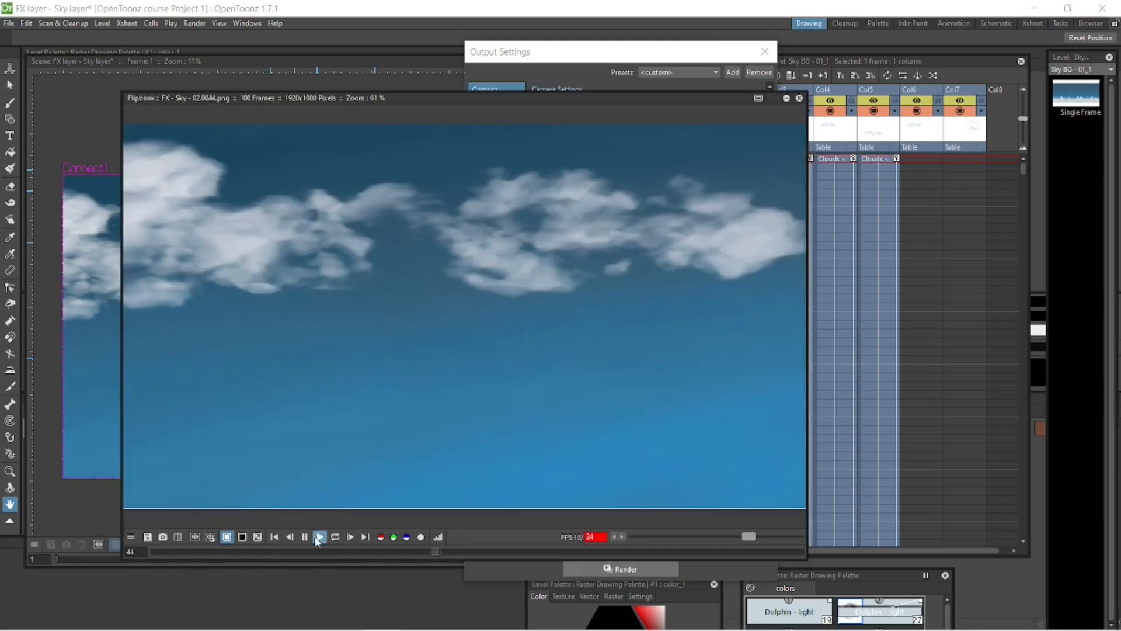
{"action": "left_click", "coordinate": [800, 99]}
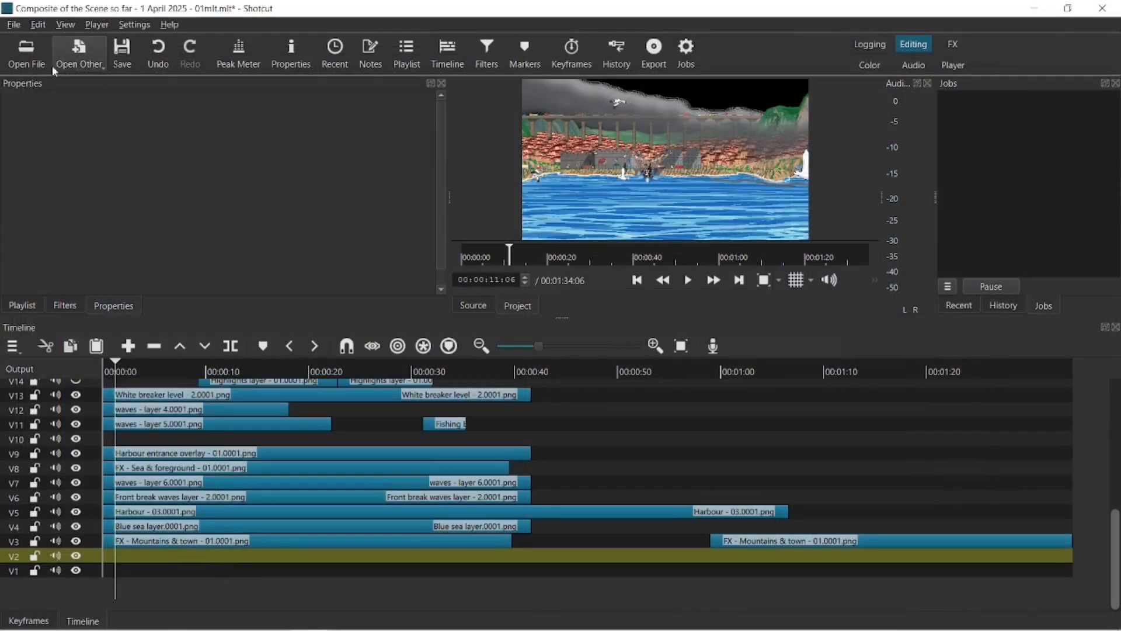
In Shotcut, open FX - Sky - 03.0001.png from the Sky 03 folder inside outputs > Sky.
{"action": "left_click", "coordinate": [28, 61]}
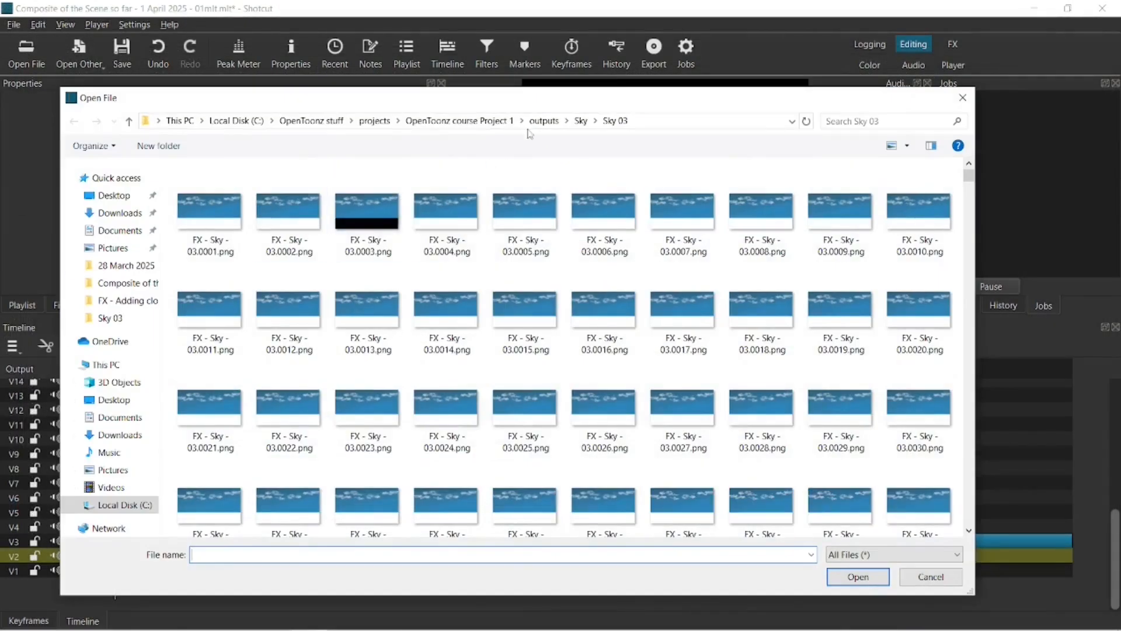
{"action": "left_click", "coordinate": [543, 121]}
{"action": "double_click", "coordinate": [224, 205]}
{"action": "double_click", "coordinate": [225, 205]}
{"action": "double_click", "coordinate": [214, 205]}
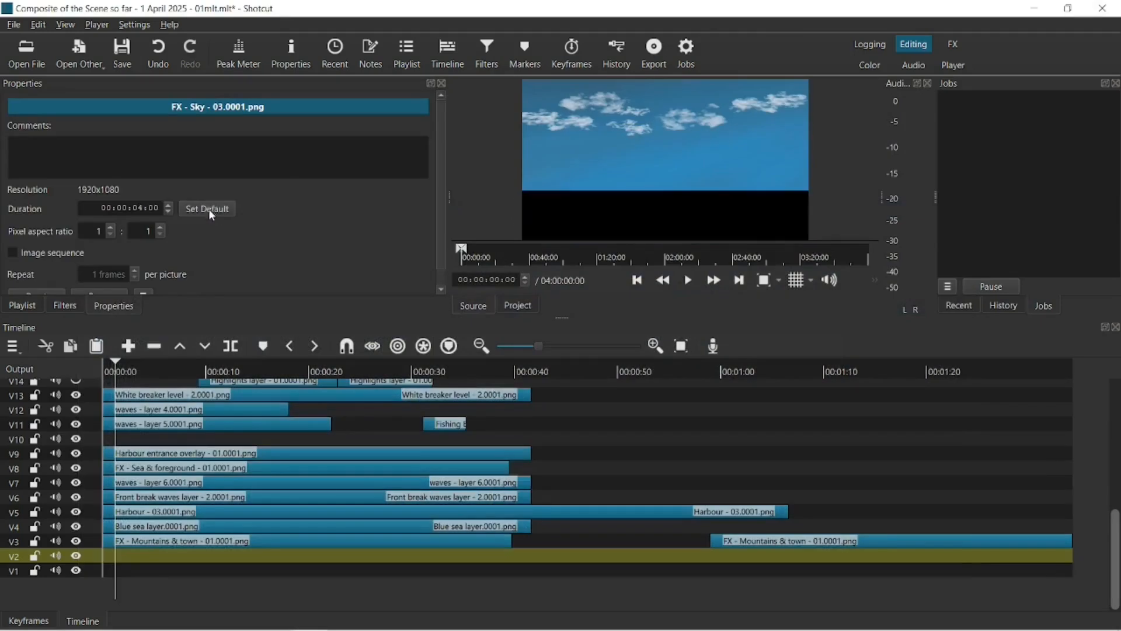
Append the FX - Sky - 03 image sequence to track V2 and play the composite from the start.
{"action": "left_click", "coordinate": [129, 346]}
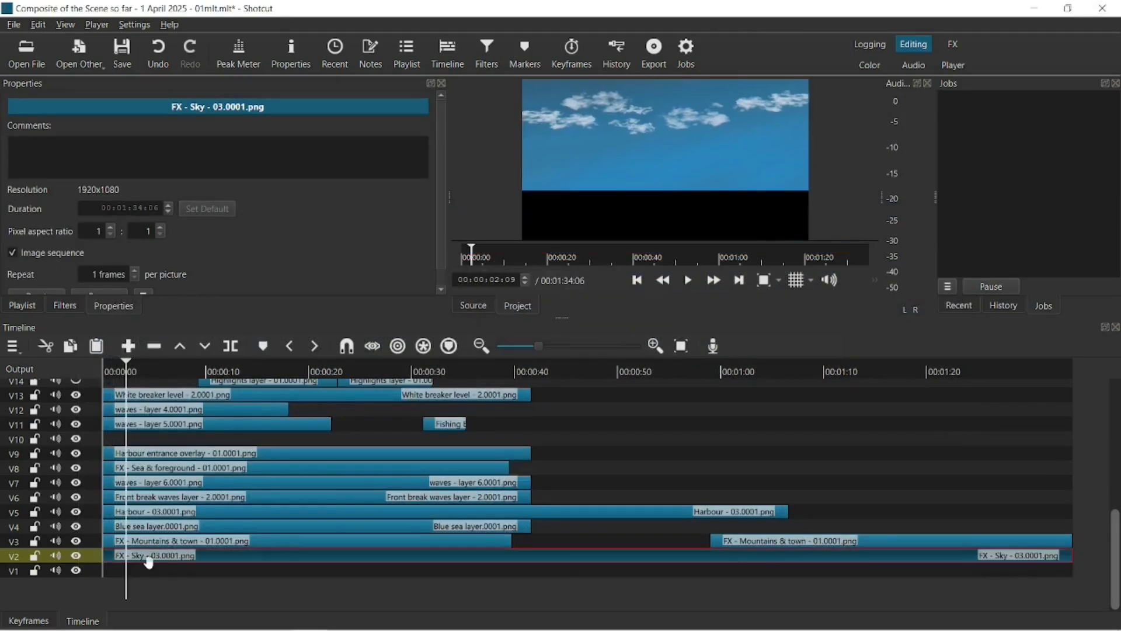
{"action": "left_click", "coordinate": [109, 367]}
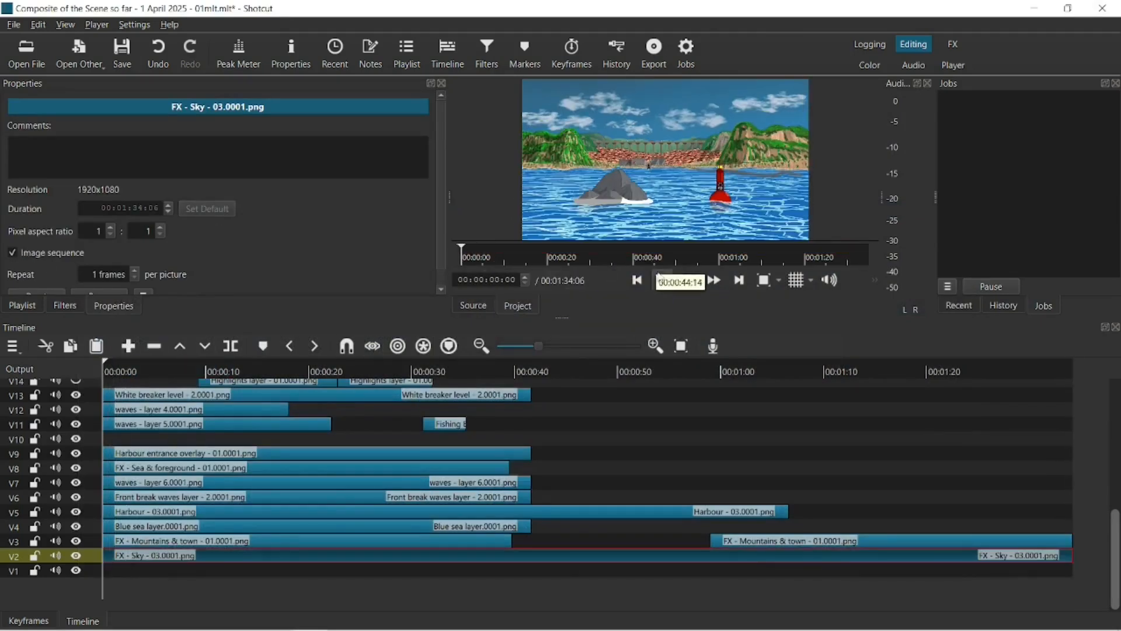
{"action": "left_click", "coordinate": [682, 283]}
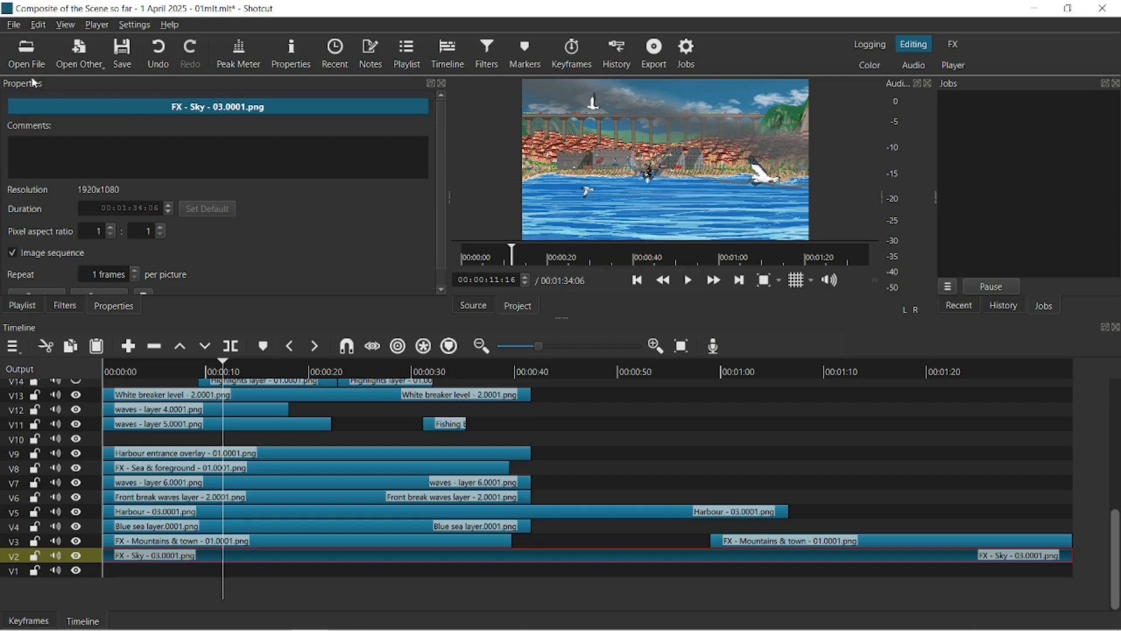
Export the composite as the video "Composite of the Scene so far - 1 April 2025 - 01mlt.mp4".
{"action": "left_click", "coordinate": [14, 24]}
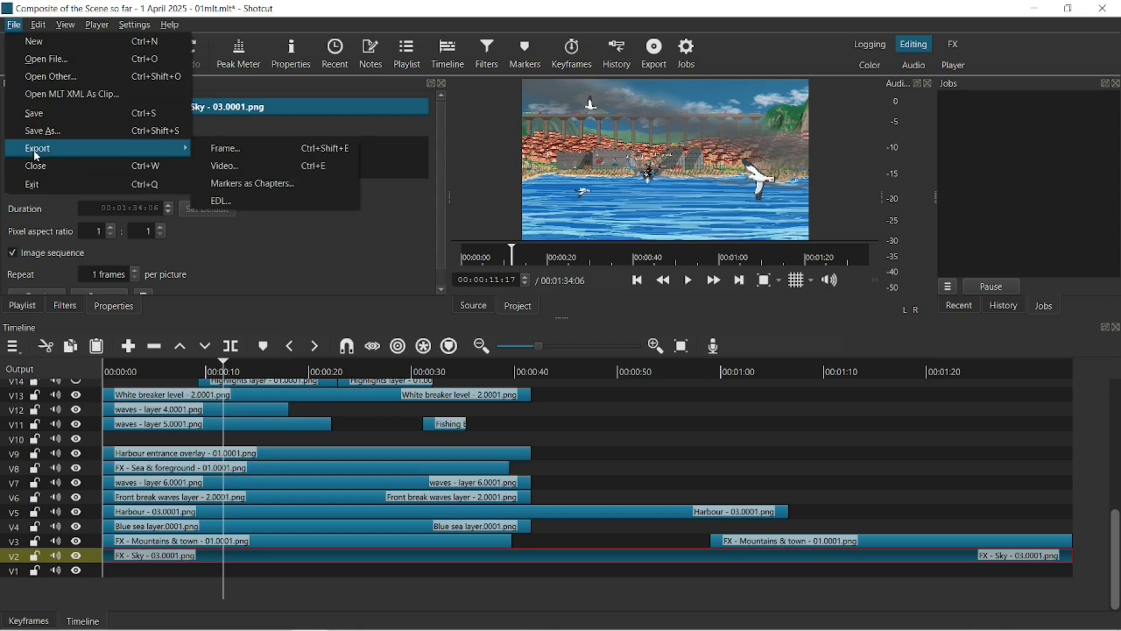
{"action": "left_click", "coordinate": [284, 167]}
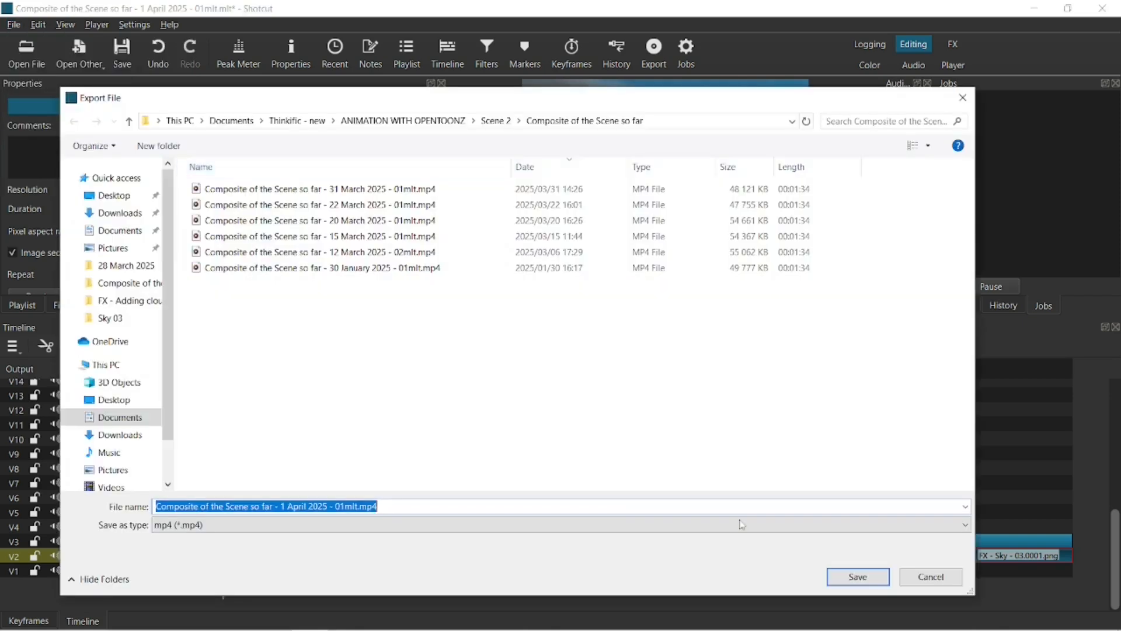
{"action": "left_click", "coordinate": [858, 577]}
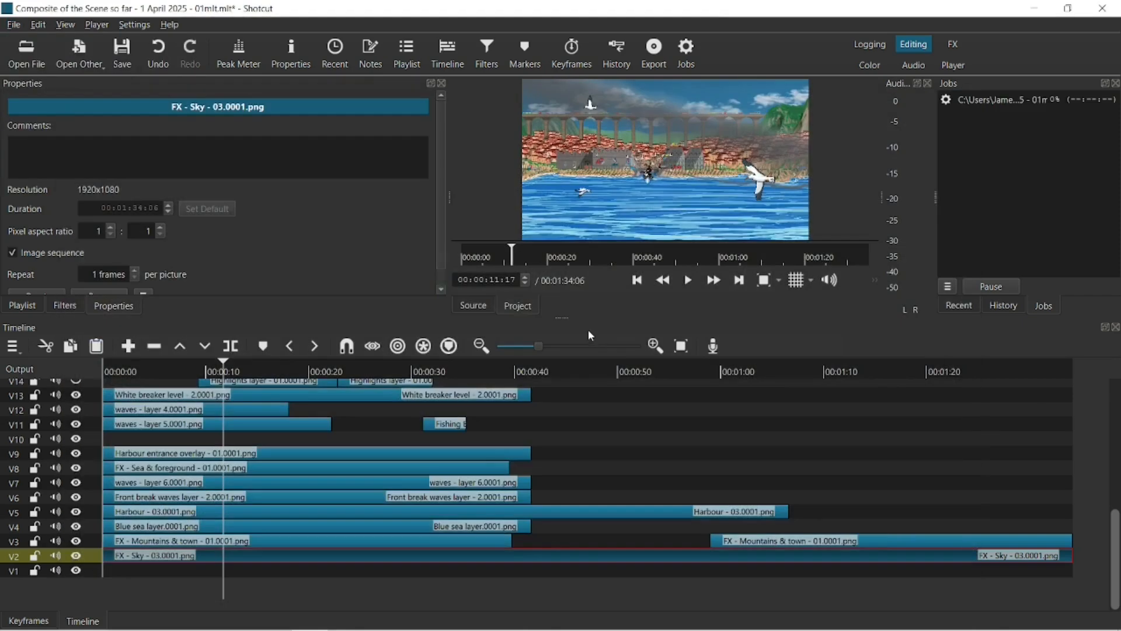